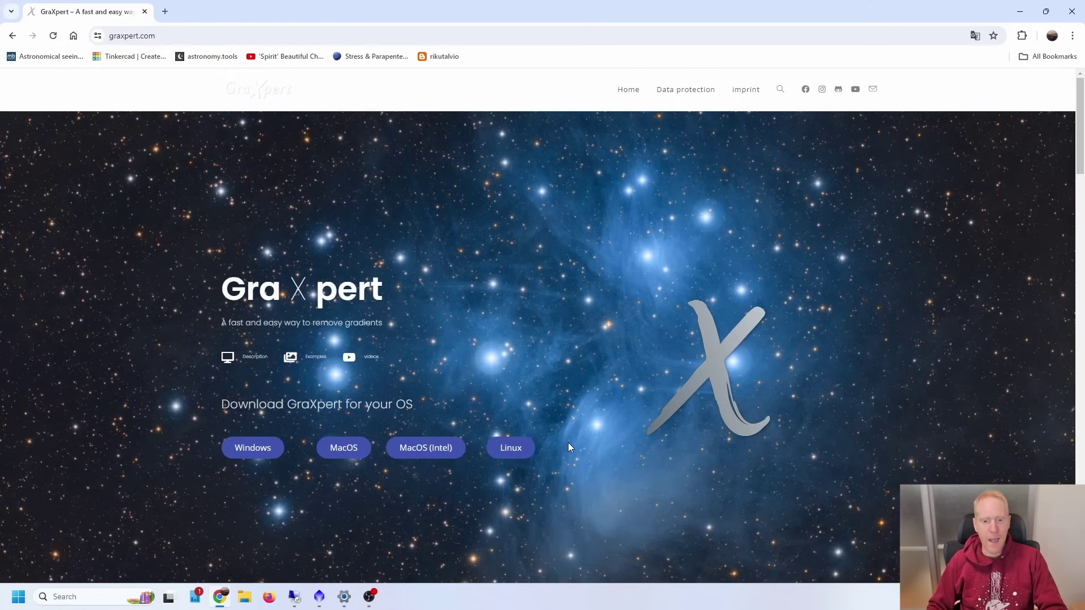
# Step: Run the downloaded graxpert-windows-amd64.msi installer and close the GraXpert setup wizard
pyautogui.scroll(-1, 546, 421)
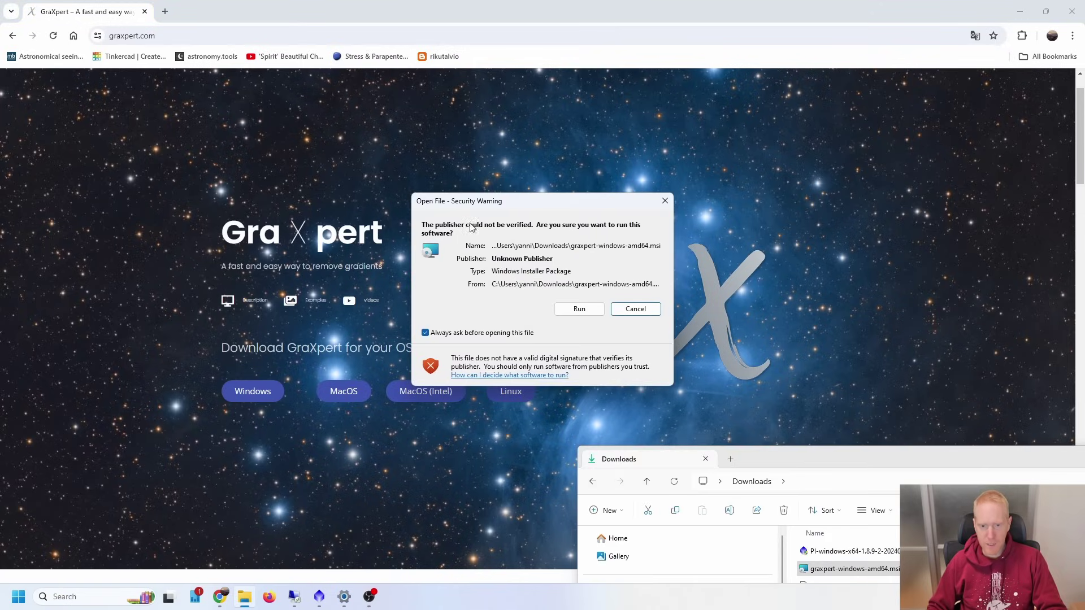
pyautogui.click(583, 315)
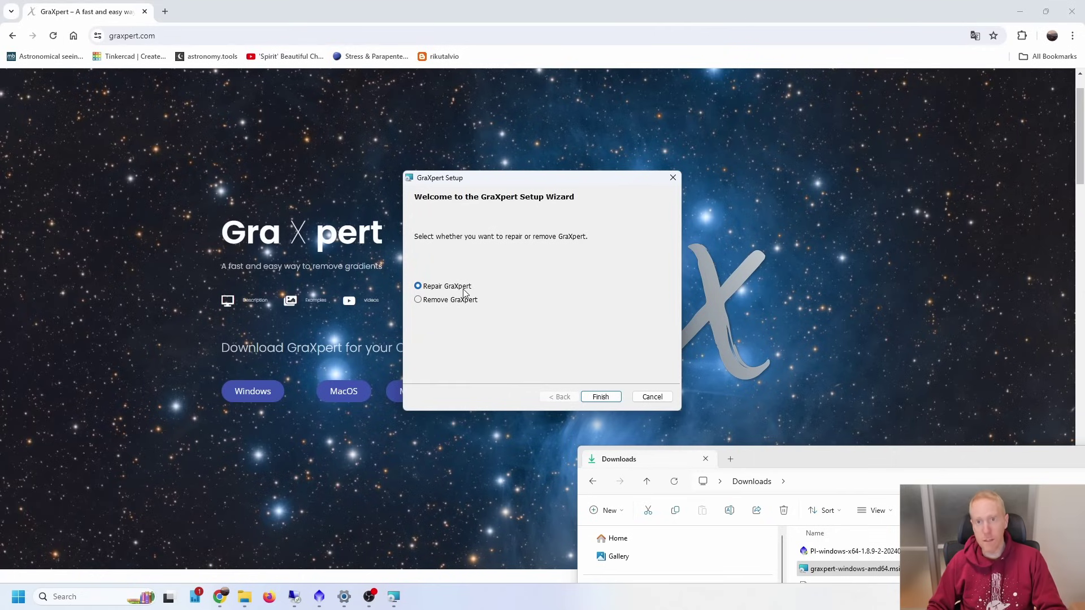
pyautogui.press('Return')
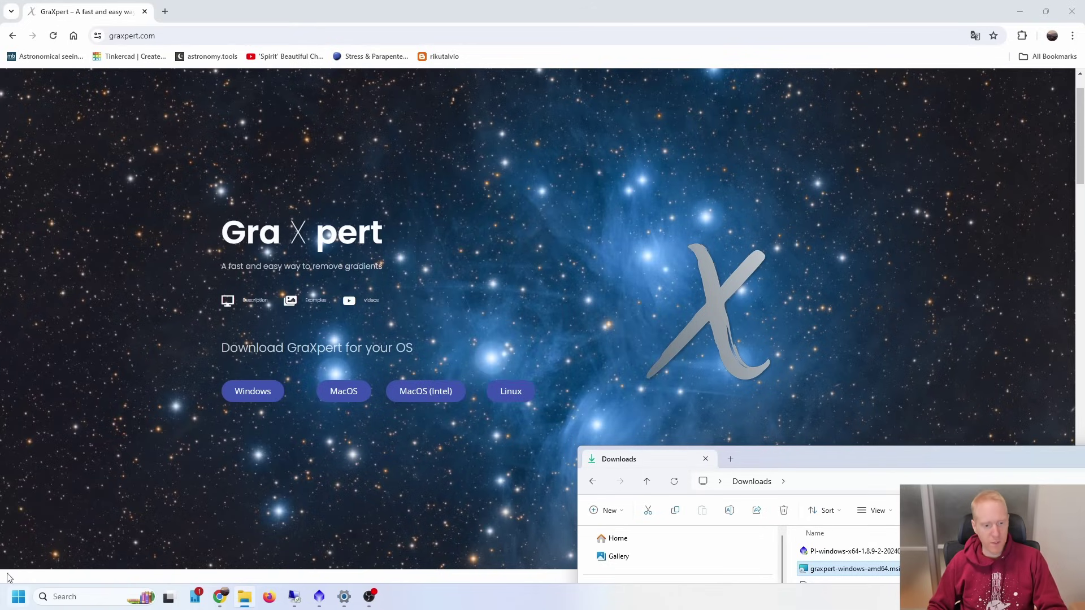
# Step: Find GraXpert 3.0.0 among the installed apps and launch it
pyautogui.click(18, 602)
pyautogui.write('gr')
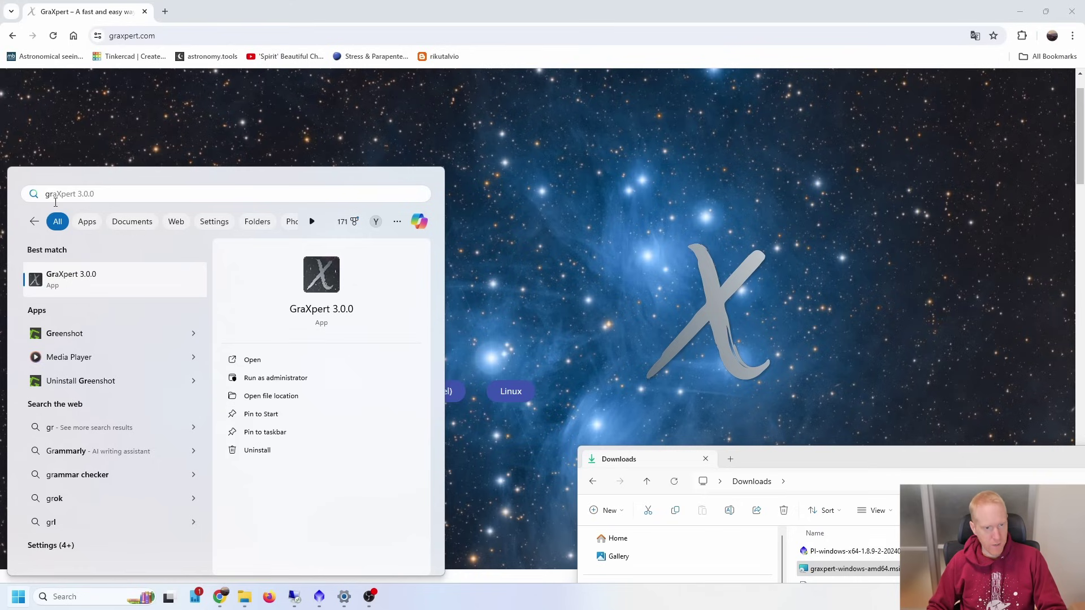
pyautogui.click(73, 288)
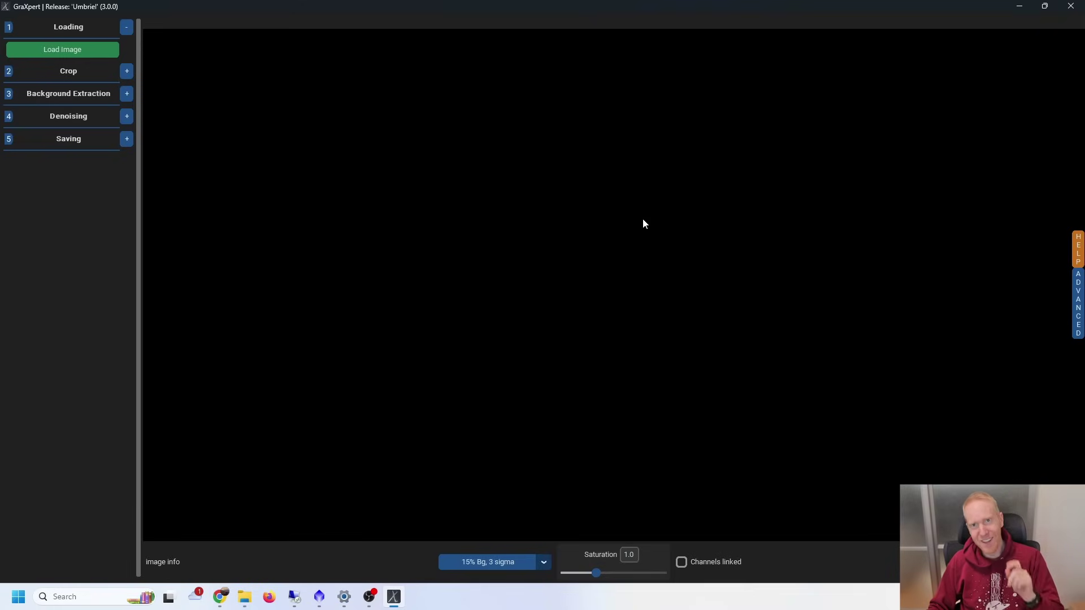
# Step: Load masterLight_BIN-1_6248x4176_EXPOSURE-30.00s_FILTER-L_RGB_autocrop.xisf from the M63 master folder
pyautogui.click(78, 52)
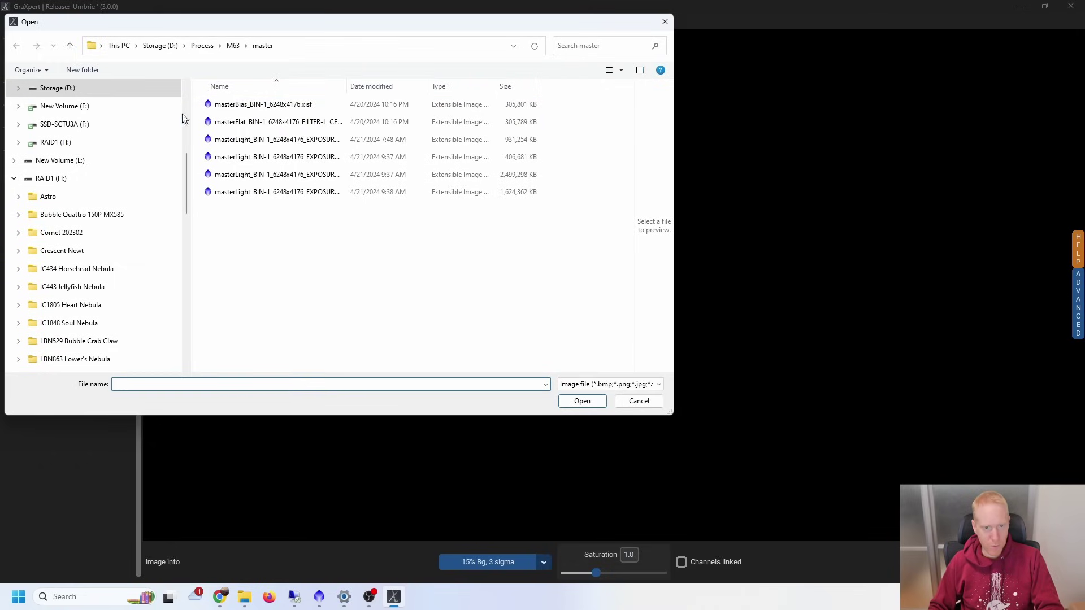
pyautogui.click(313, 163)
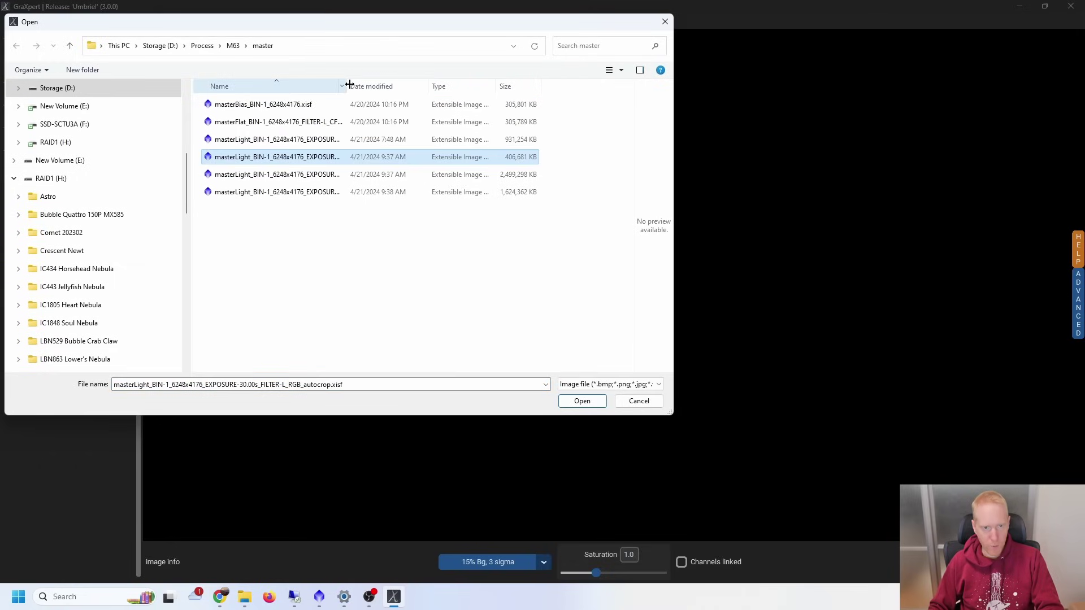
pyautogui.doubleClick(347, 83)
pyautogui.doubleClick(396, 158)
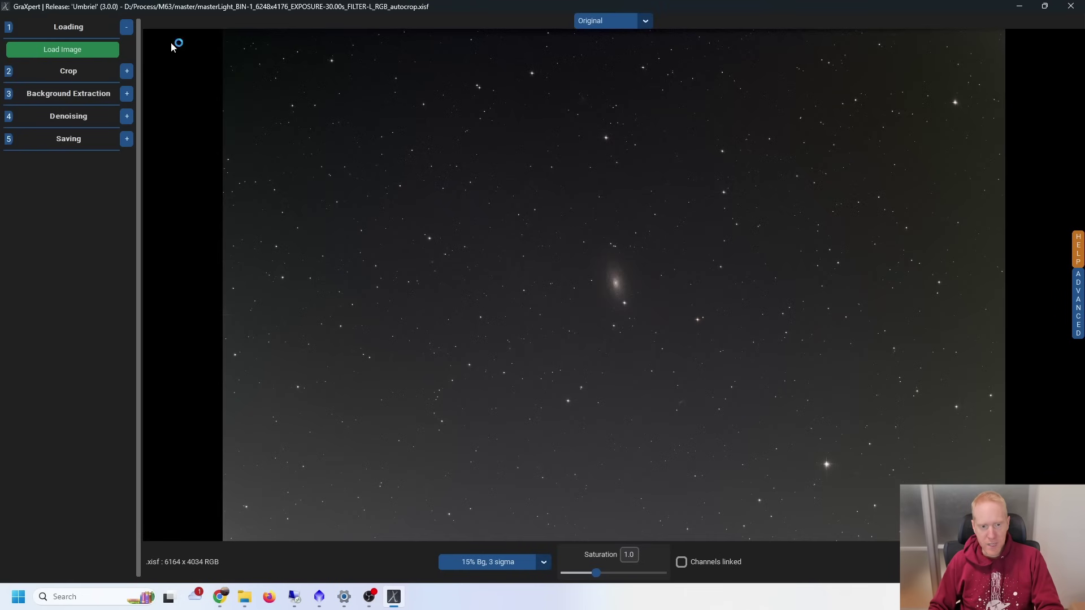
# Step: Crop a thin margin off all four sides of the image, previewing the 30% Bg, 2 sigma stretch and restoring 15% Bg, 3 sigma before applying
pyautogui.click(126, 74)
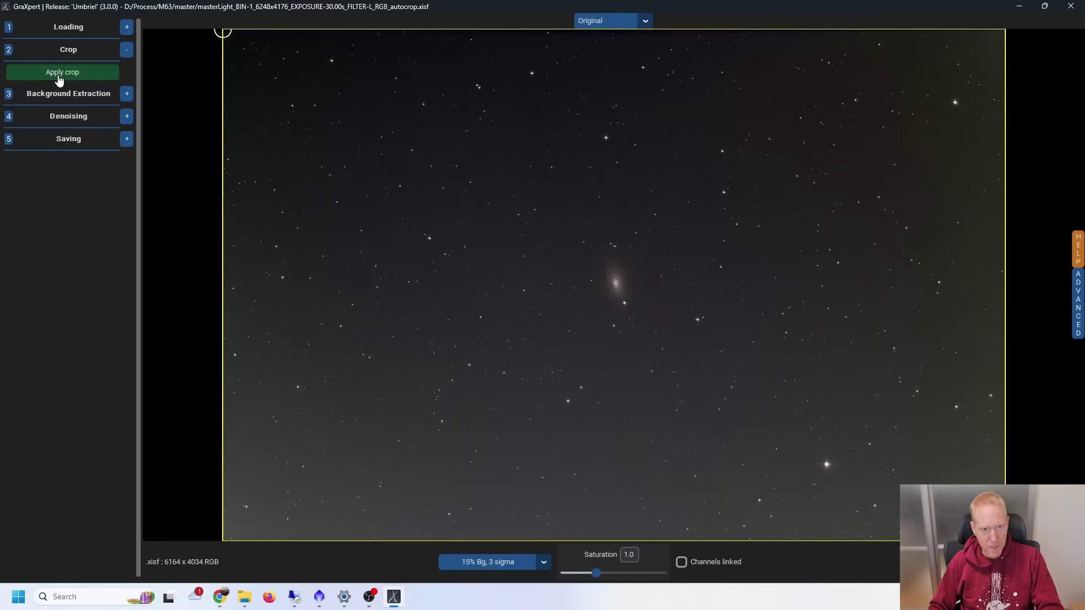
pyautogui.moveTo(228, 35); pyautogui.dragTo(240, 45)
pyautogui.moveTo(1005, 541); pyautogui.dragTo(994, 527)
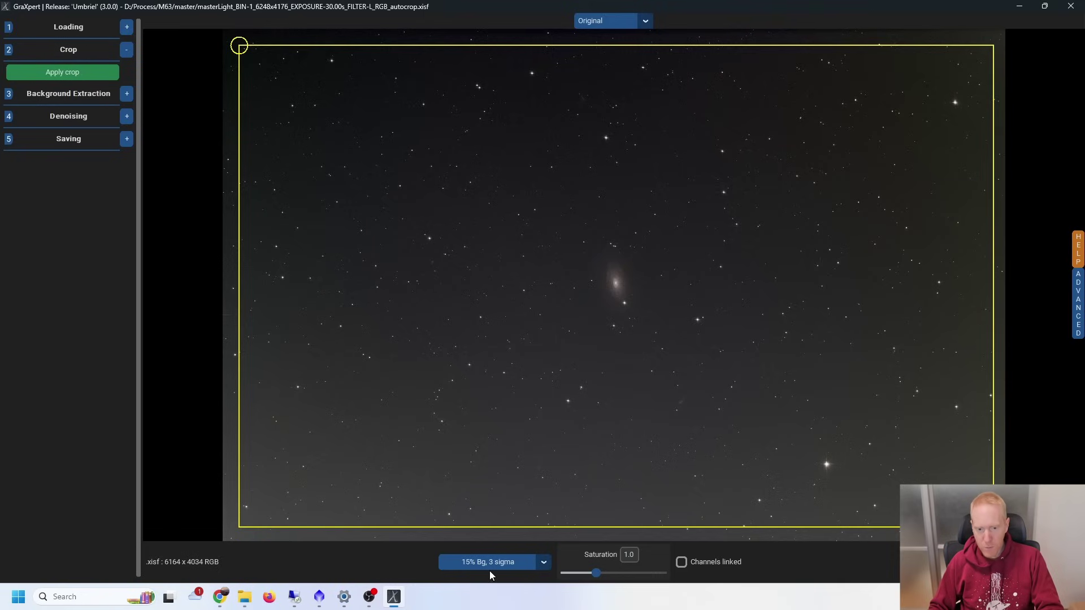
pyautogui.click(542, 562)
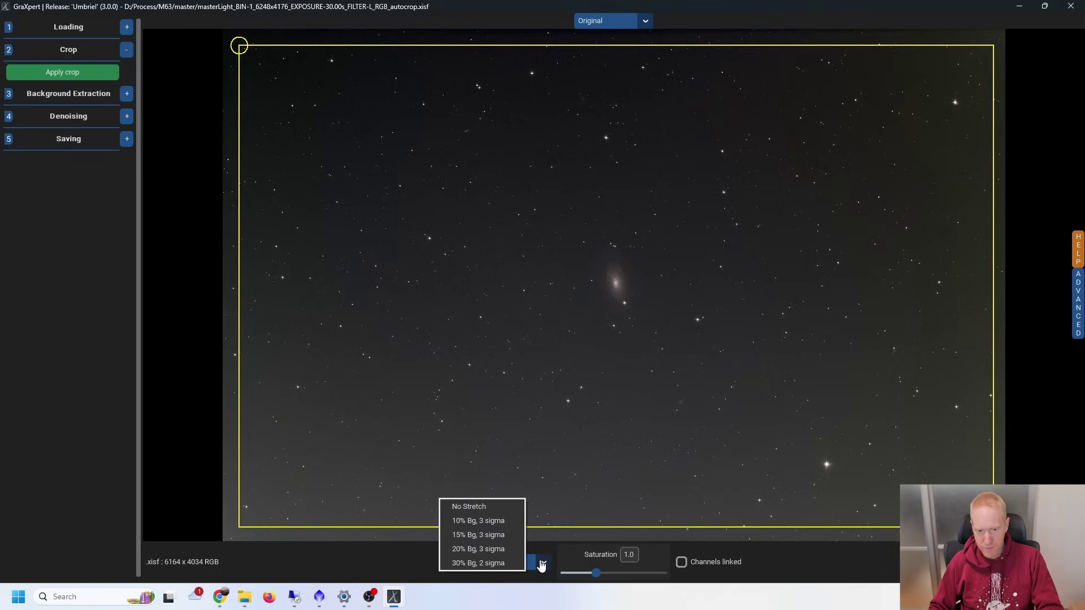
pyautogui.click(491, 563)
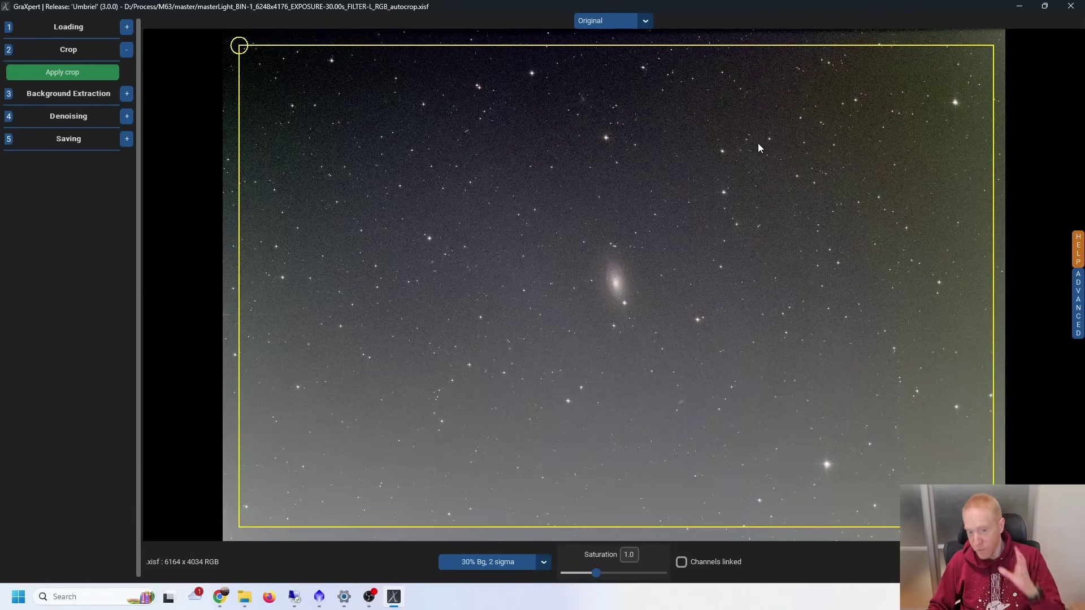
pyautogui.click(539, 566)
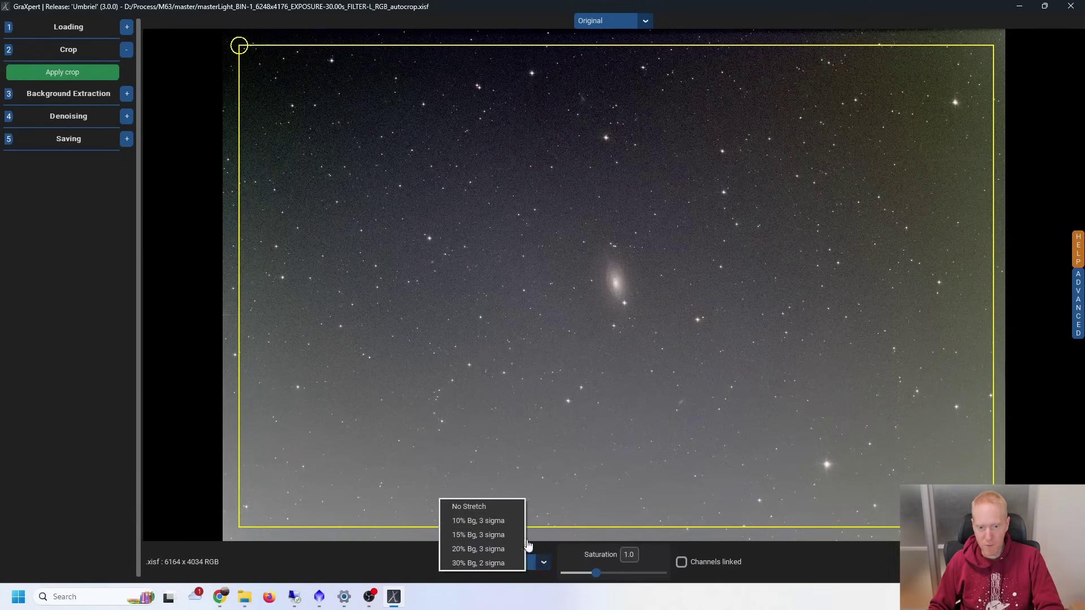
pyautogui.click(488, 535)
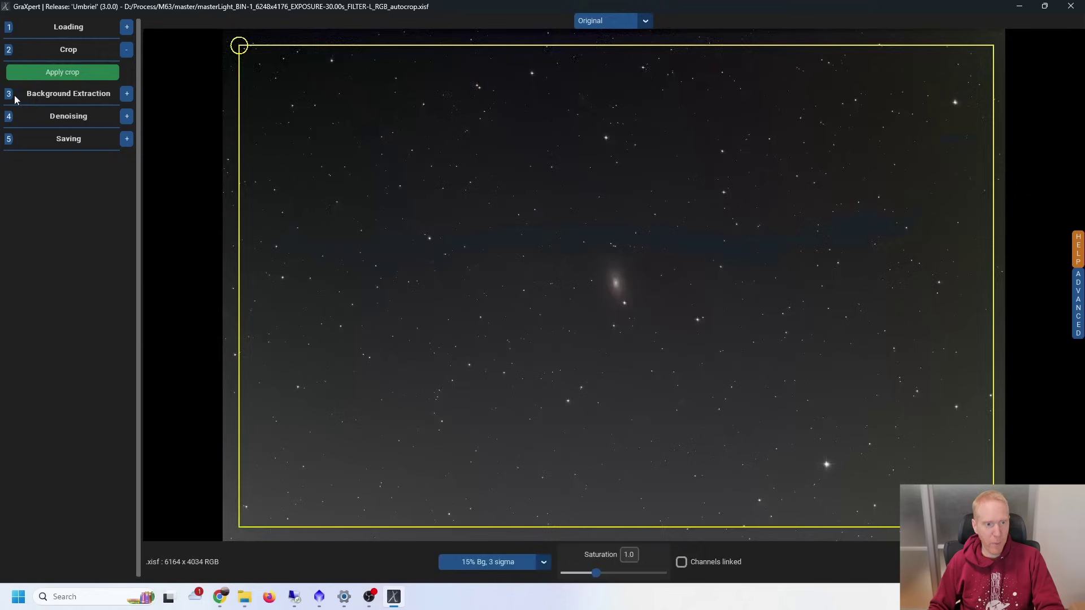
pyautogui.click(59, 73)
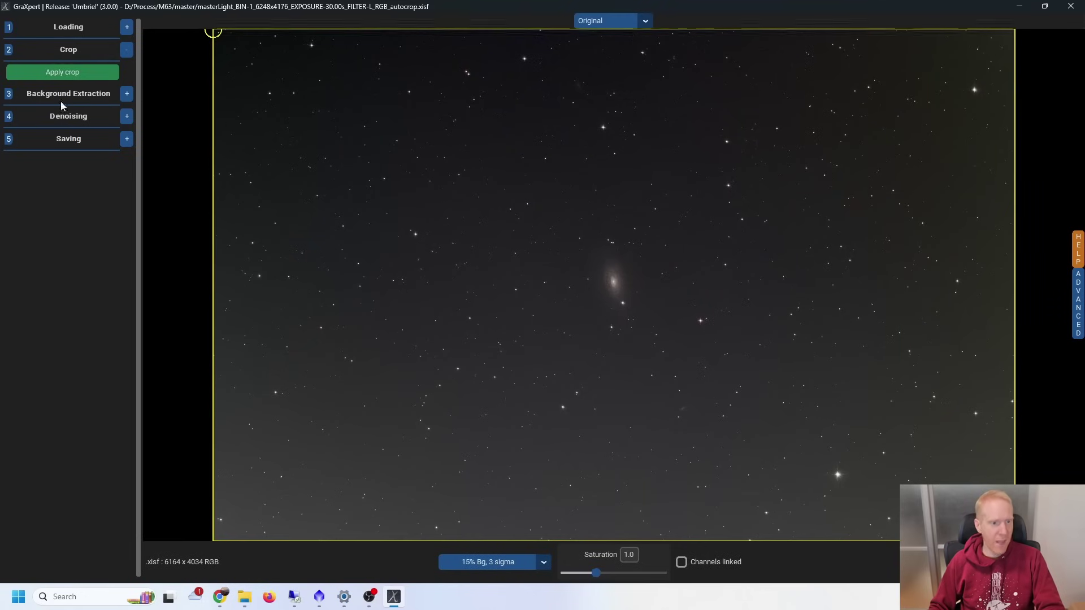
# Step: Calculate the background with the AI interpolation method at smoothing 1.0, accepting the download of the background extraction model
pyautogui.click(127, 94)
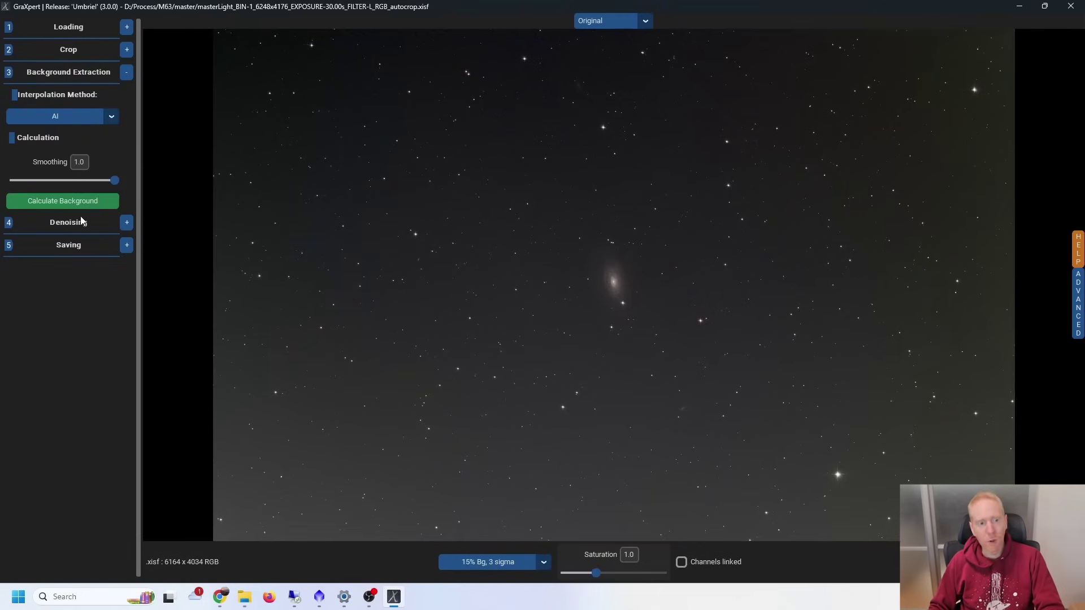
pyautogui.click(54, 205)
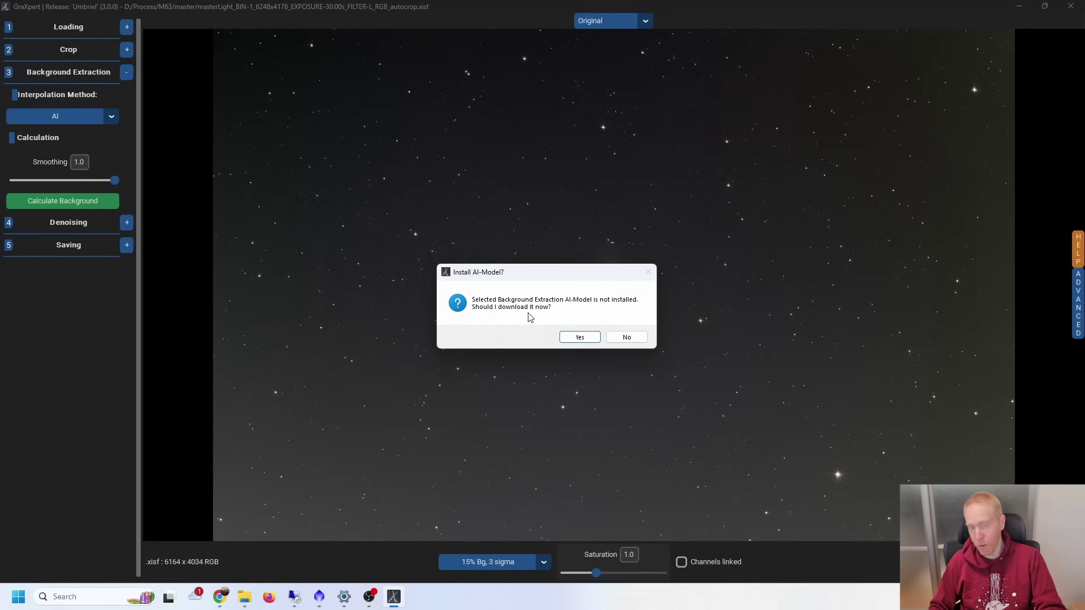
pyautogui.click(580, 338)
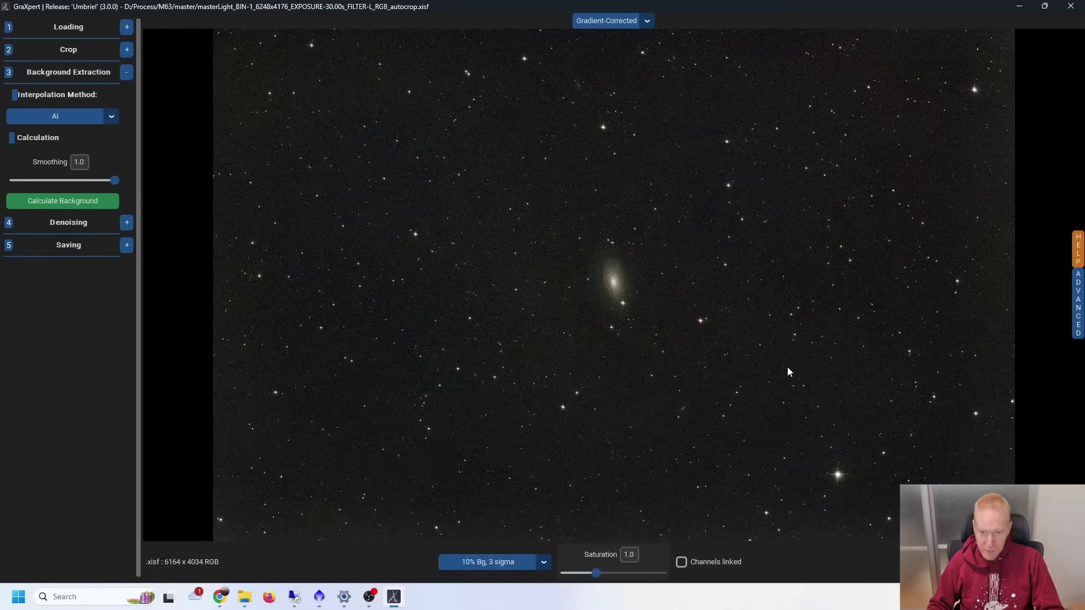
# Step: Denoise the gradient-corrected image at strength 0.5, accepting the download of the denoising AI model
pyautogui.click(126, 223)
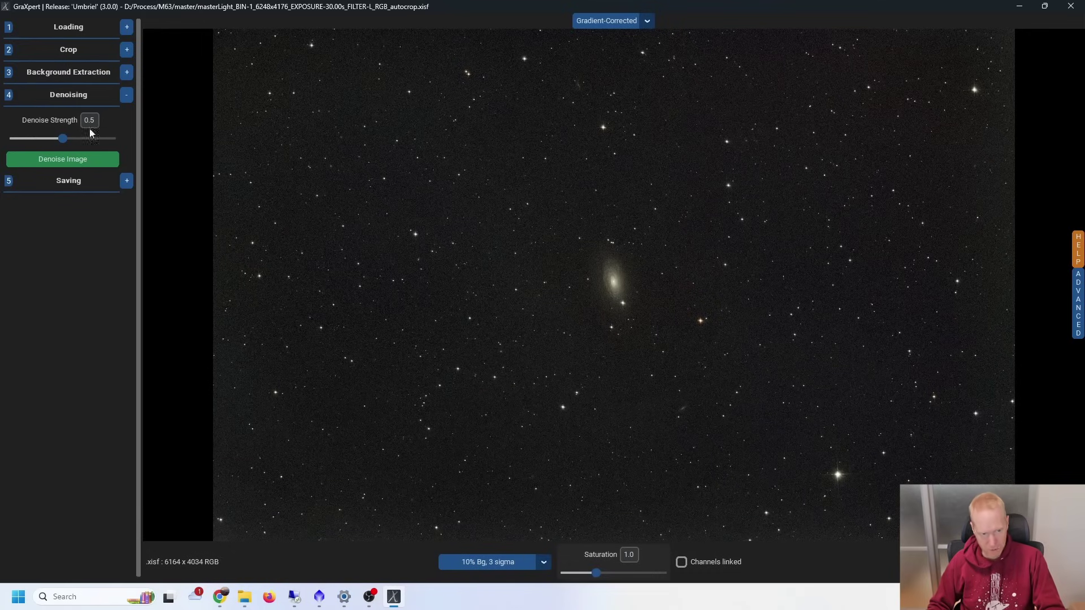
pyautogui.click(63, 160)
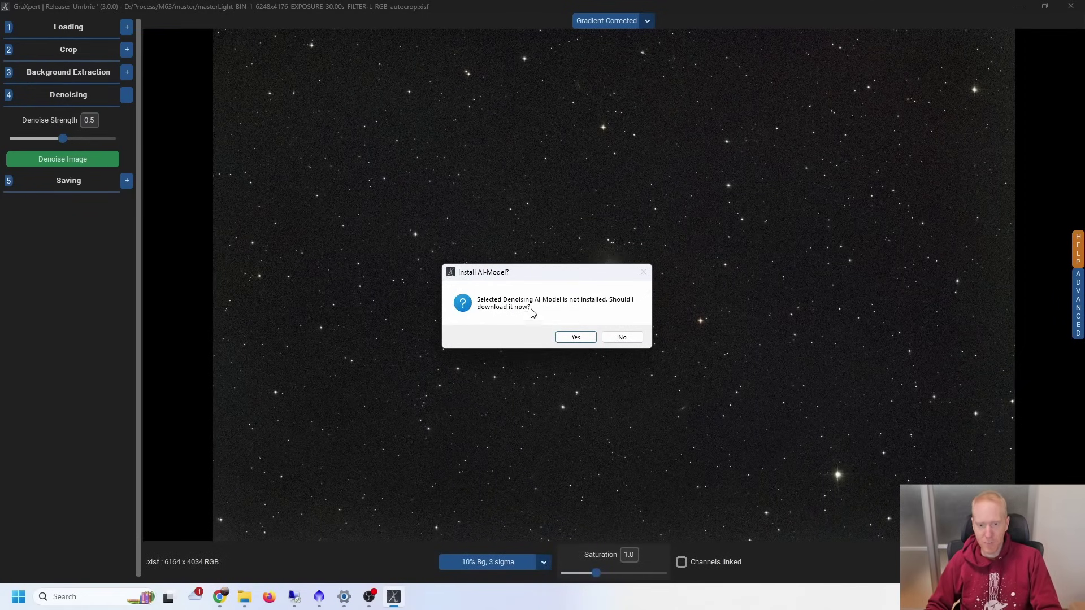
pyautogui.click(576, 338)
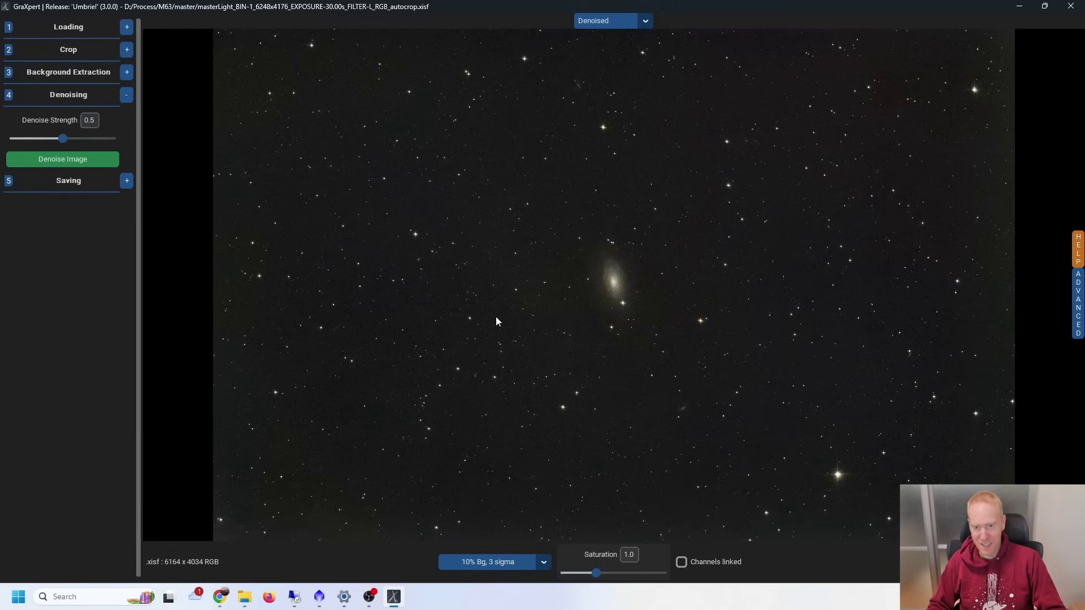
# Step: Compare the Gradient-Corrected and Denoised versions close up on the galaxy to judge the noise reduction
pyautogui.scroll(5, 613, 276)
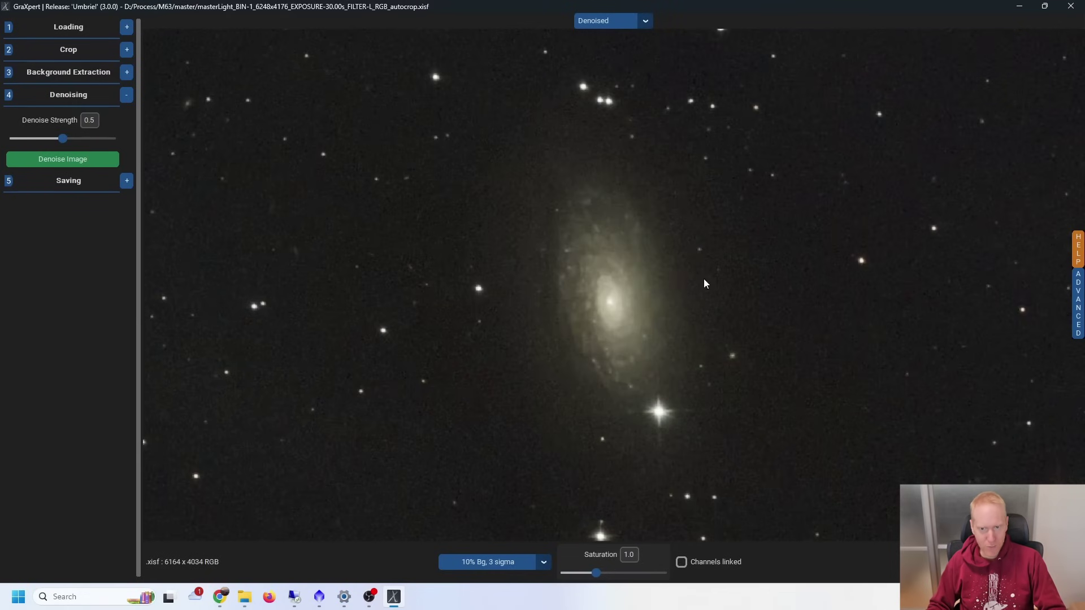
pyautogui.click(632, 19)
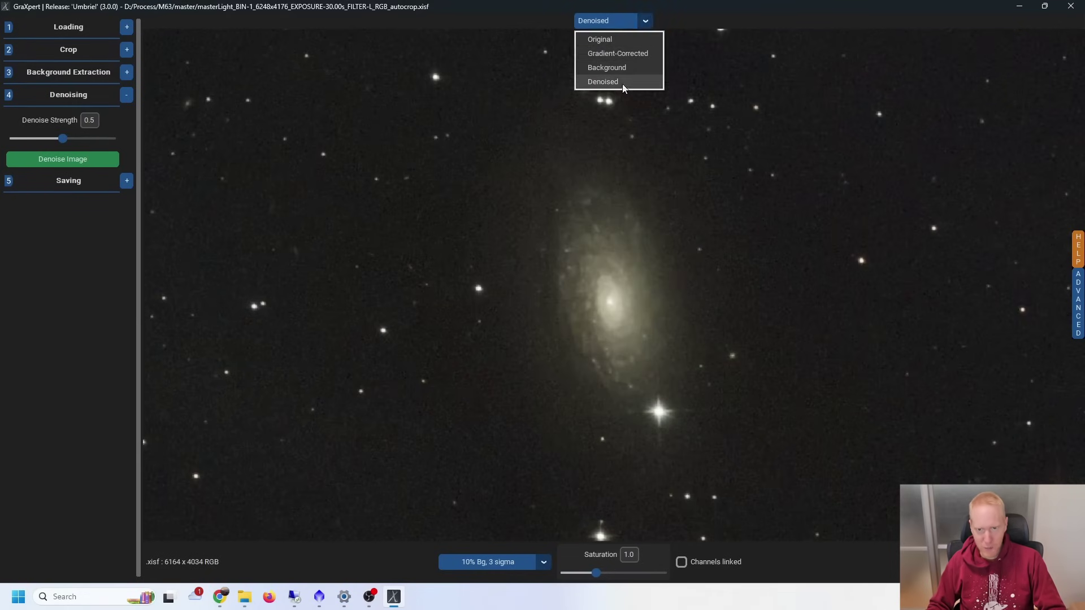
pyautogui.click(631, 54)
pyautogui.click(648, 22)
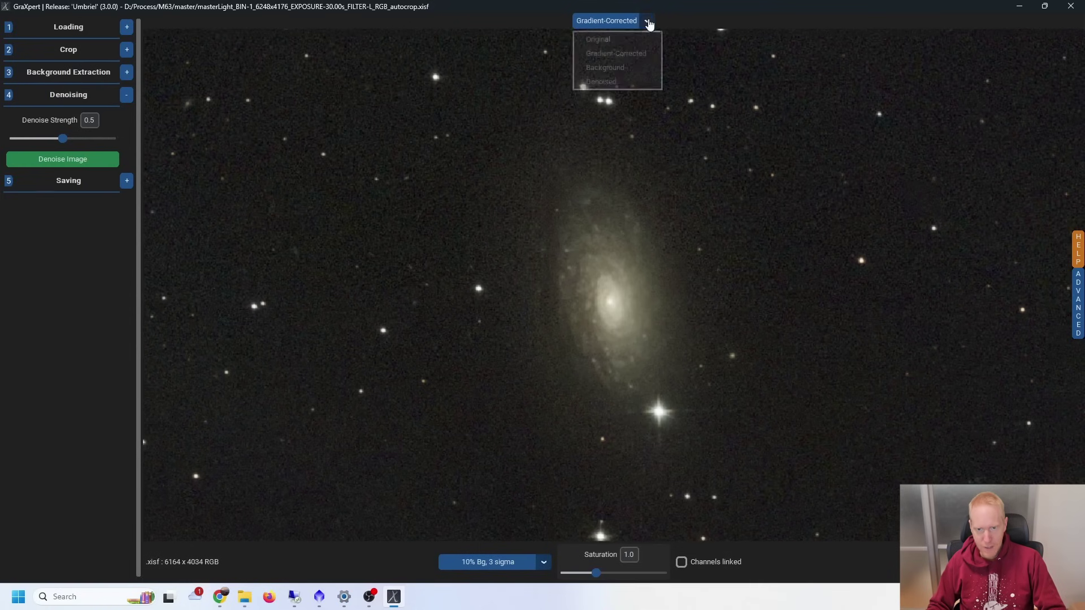
pyautogui.click(596, 85)
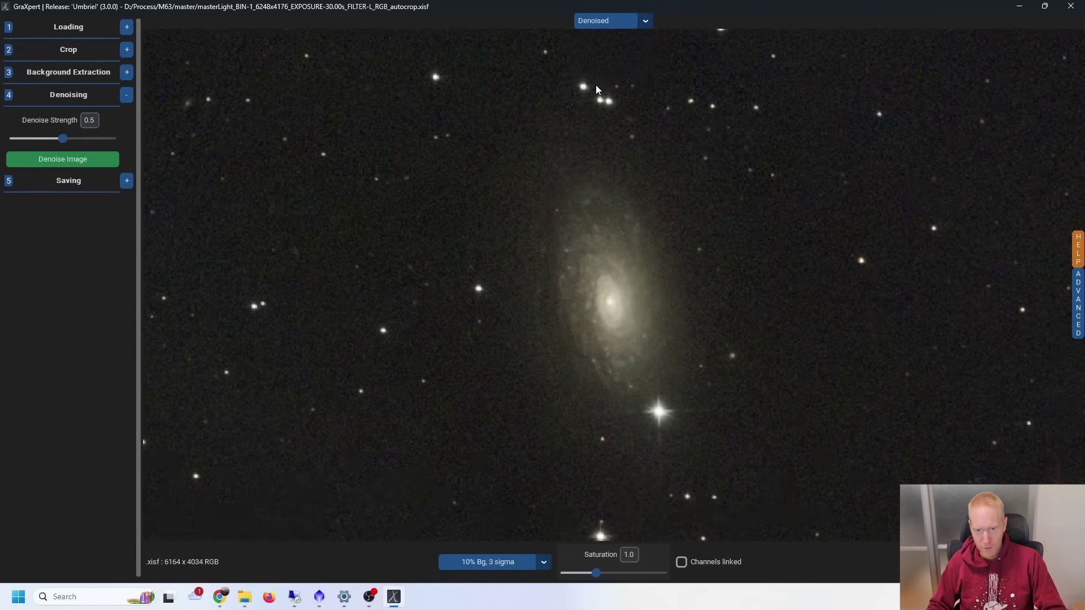
pyautogui.click(651, 21)
pyautogui.click(633, 53)
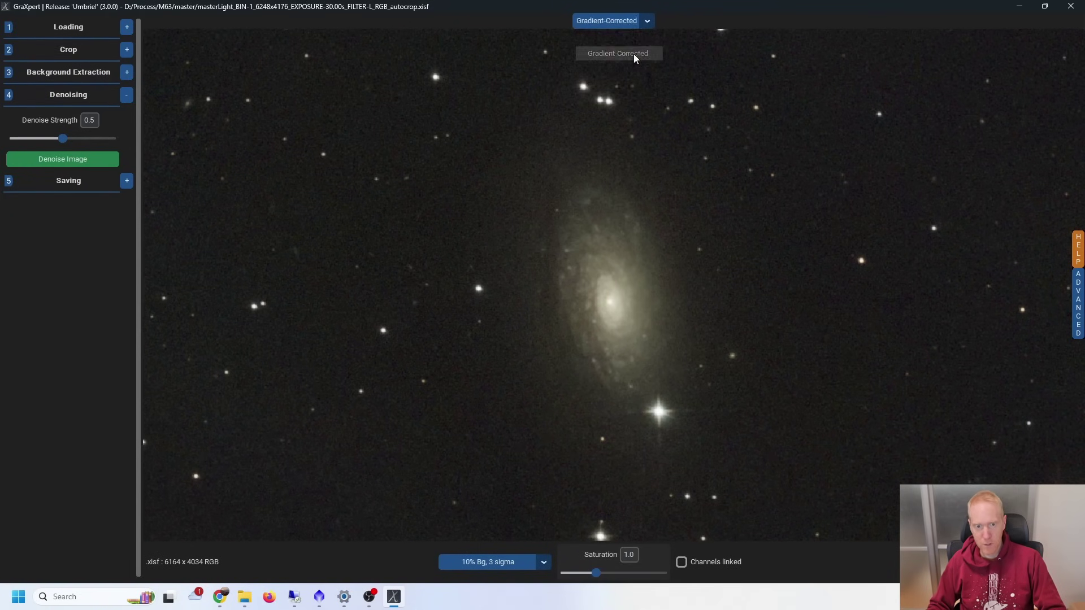
pyautogui.click(647, 22)
pyautogui.click(615, 83)
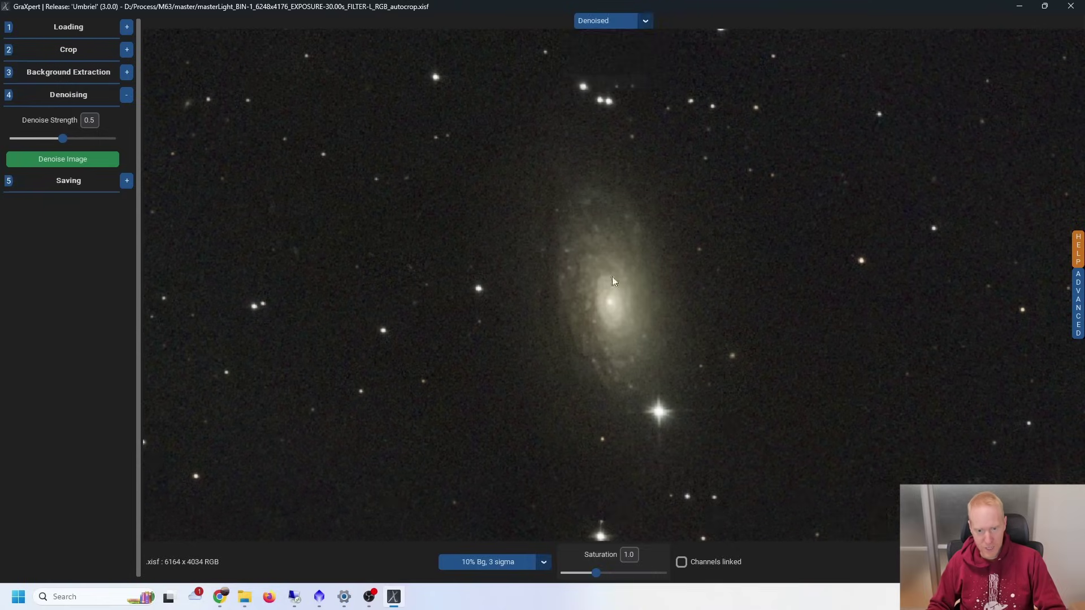
# Step: Set the display stretch to 15% Bg, 3 sigma and compare the Background, Gradient-Corrected and Denoised versions
pyautogui.click(541, 562)
pyautogui.click(489, 531)
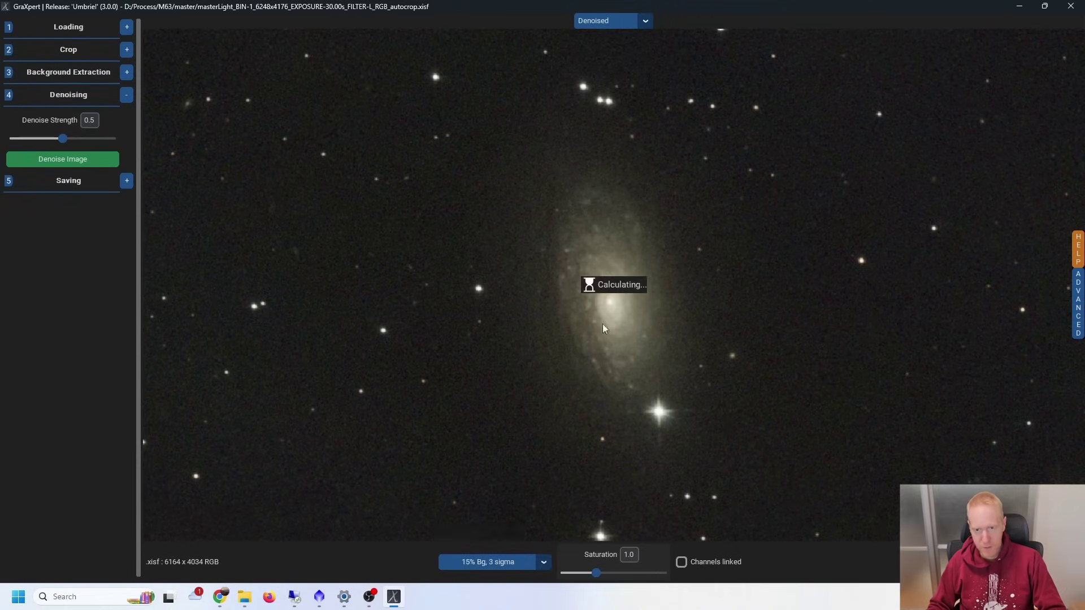
pyautogui.click(645, 21)
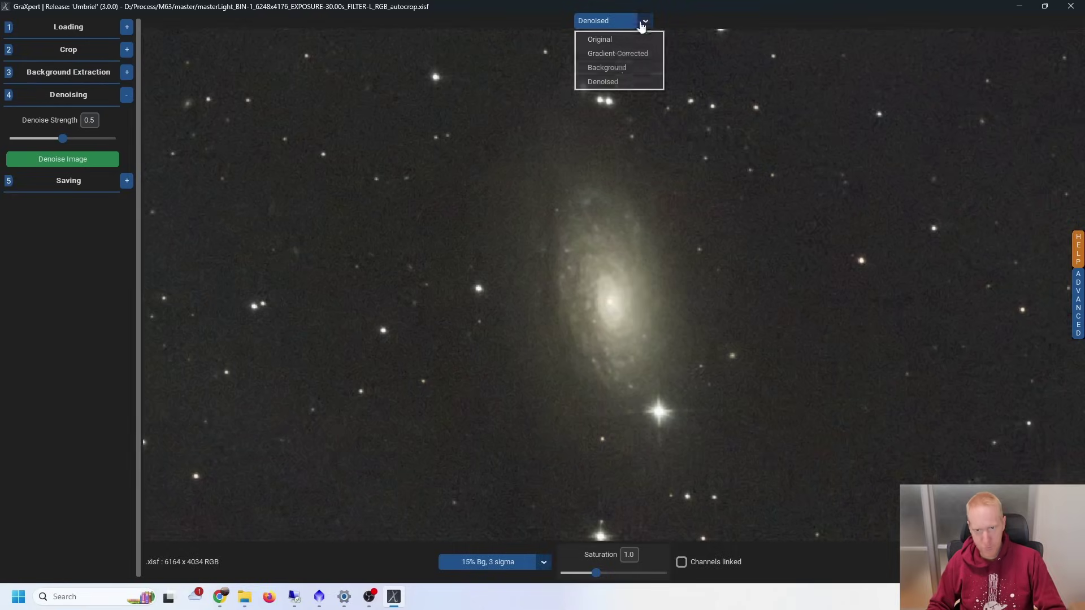
pyautogui.click(611, 67)
pyautogui.click(639, 22)
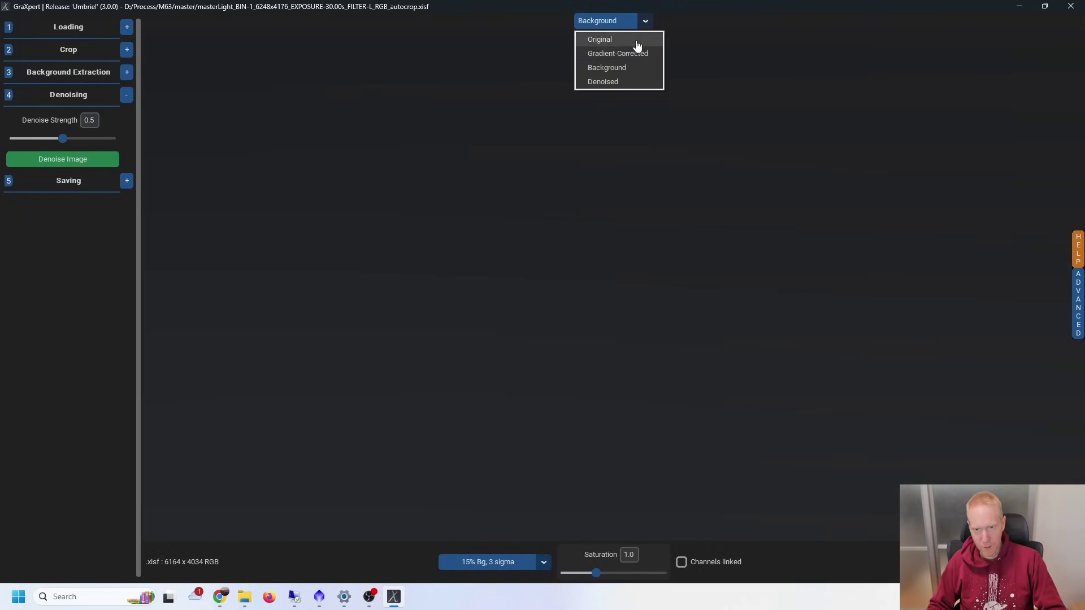
pyautogui.click(628, 54)
pyautogui.click(646, 21)
pyautogui.click(627, 79)
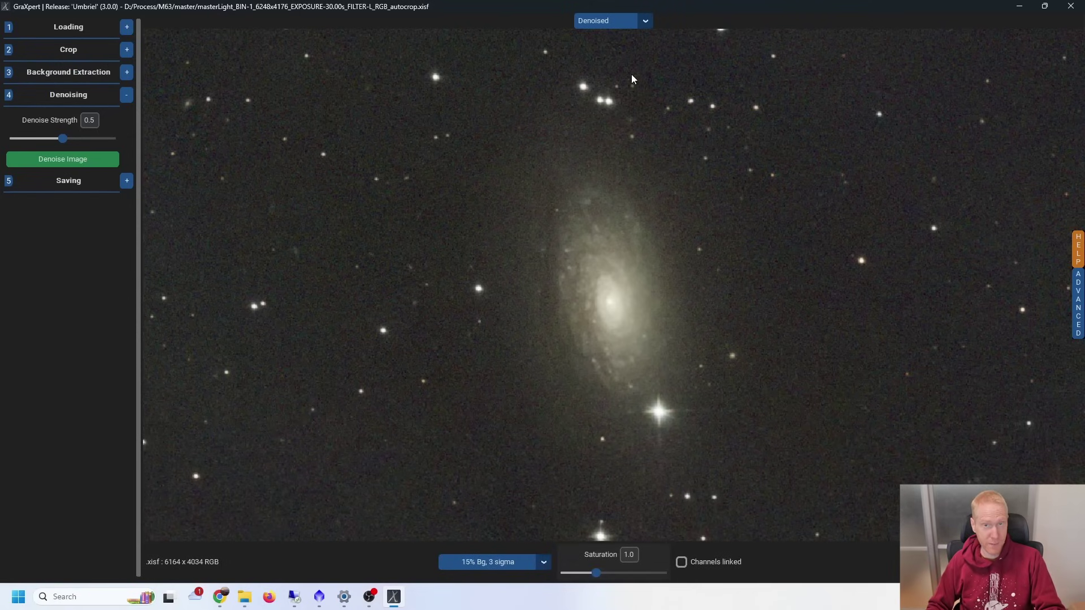
# Step: Switch to PixInsight and open the list of update repositories to check the GraXpert entries at its end
pyautogui.hotkey('alt', 'Tab')
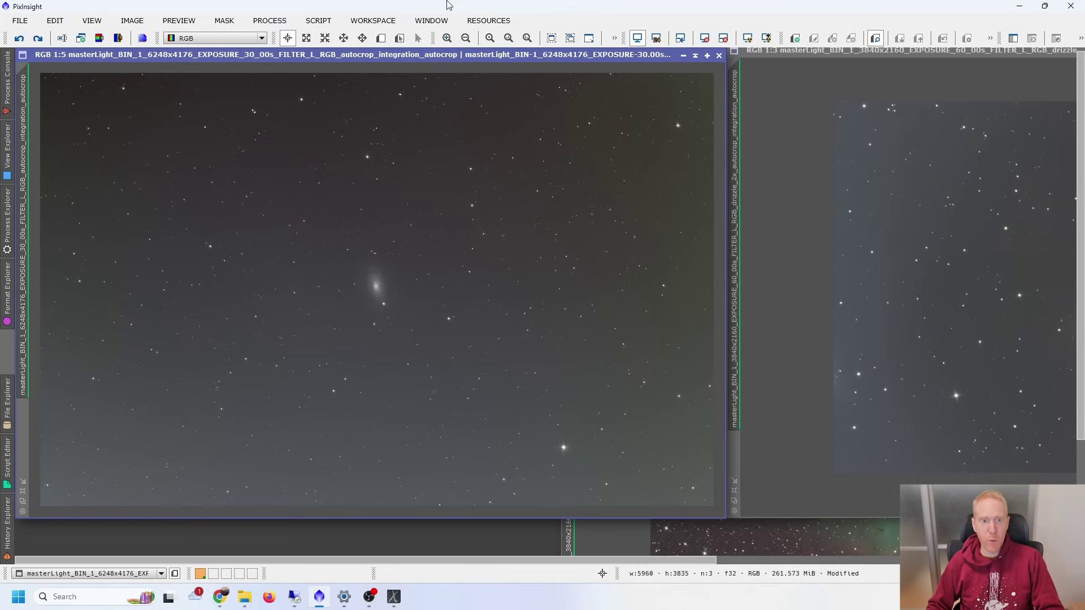
pyautogui.click(485, 21)
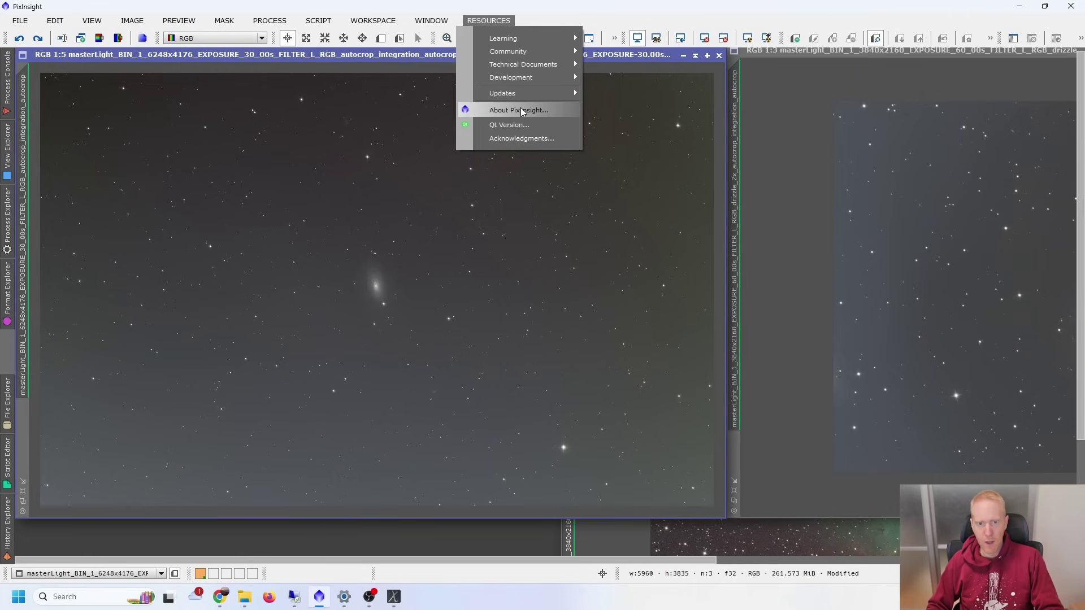
pyautogui.moveTo(518, 96)
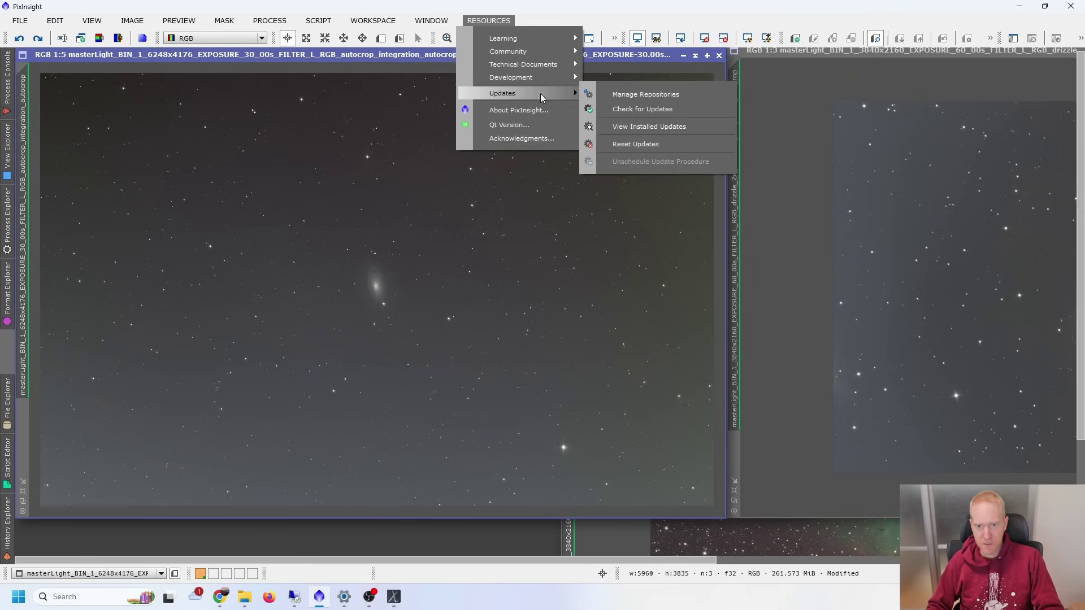
pyautogui.click(618, 95)
pyautogui.scroll(-3, 635, 307)
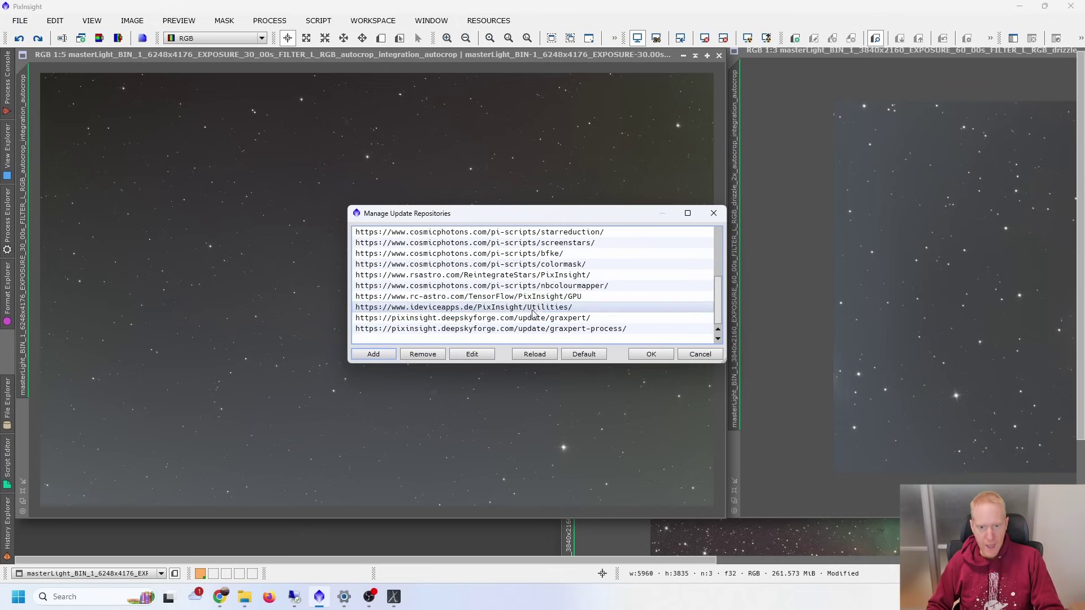
# Step: Check the full URL of the ideviceapps.de Utilities repository entry, then accept and close the repository list
pyautogui.doubleClick(492, 308)
pyautogui.tripleClick(520, 286)
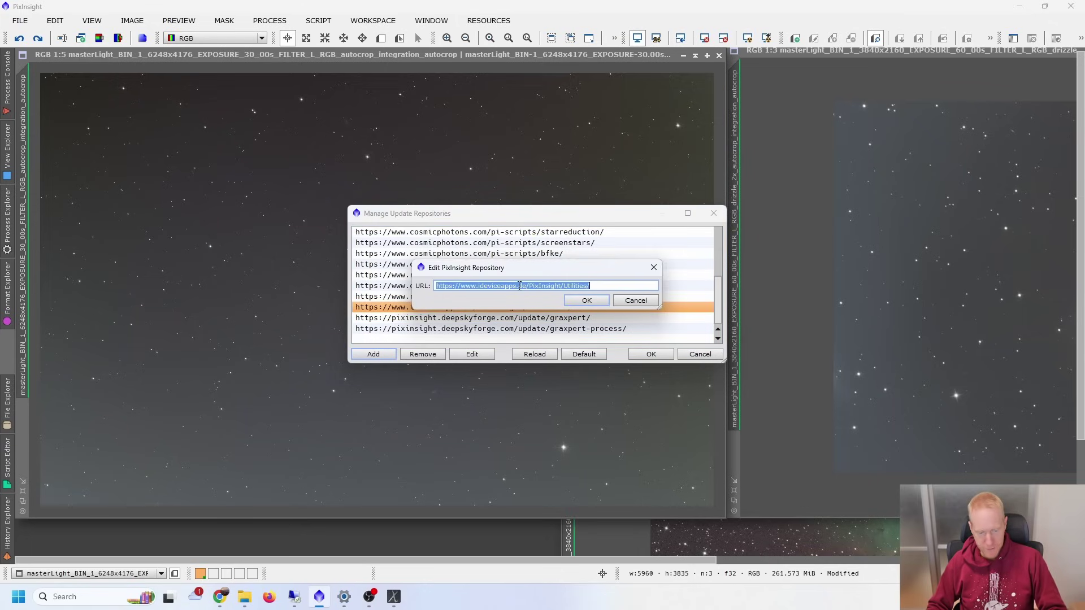
pyautogui.click(603, 286)
pyautogui.doubleClick(602, 286)
pyautogui.click(603, 286)
pyautogui.tripleClick(602, 286)
pyautogui.click(602, 286)
pyautogui.tripleClick(603, 286)
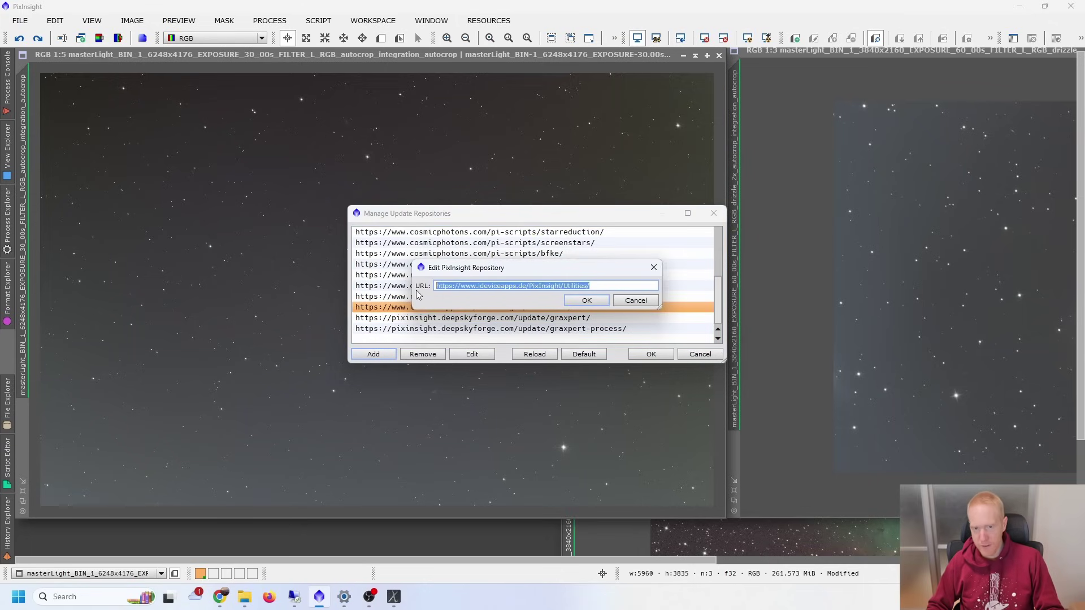
pyautogui.click(588, 300)
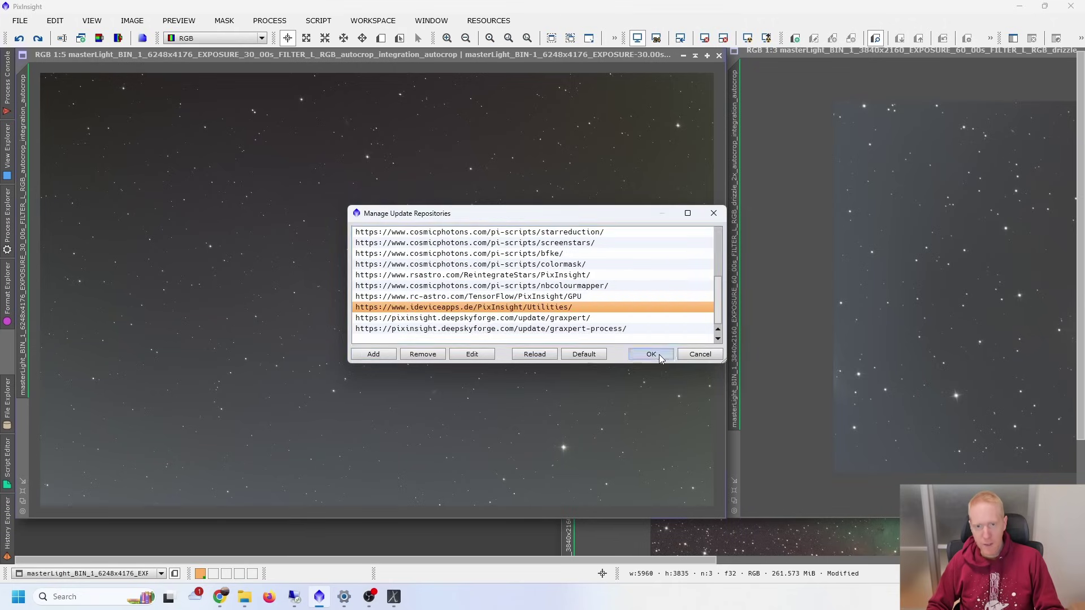
pyautogui.click(665, 354)
pyautogui.click(499, 20)
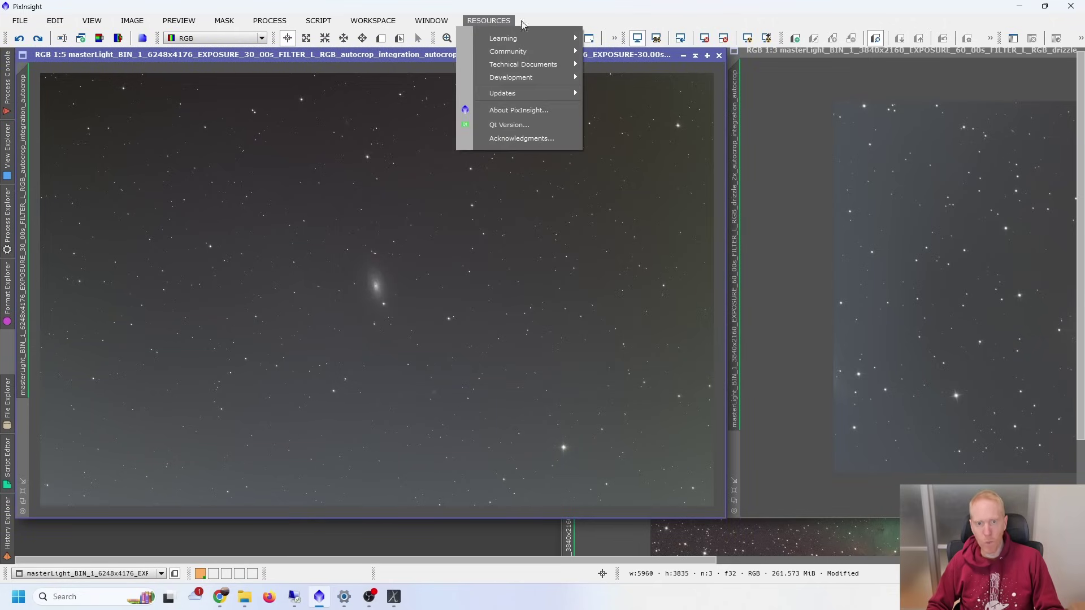
pyautogui.moveTo(504, 94)
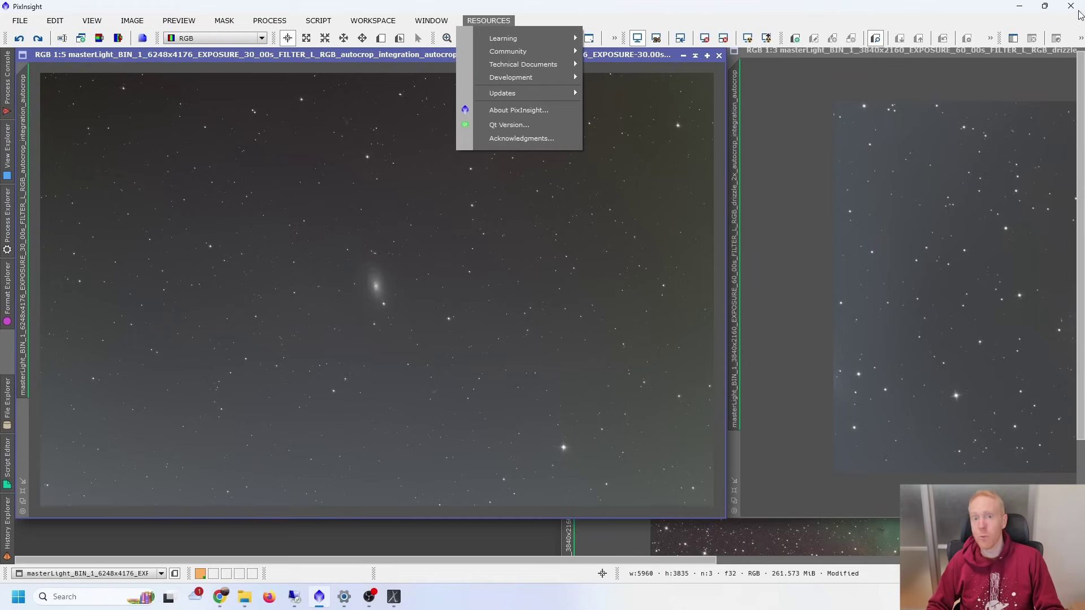
pyautogui.press('Escape')
pyautogui.click(484, 23)
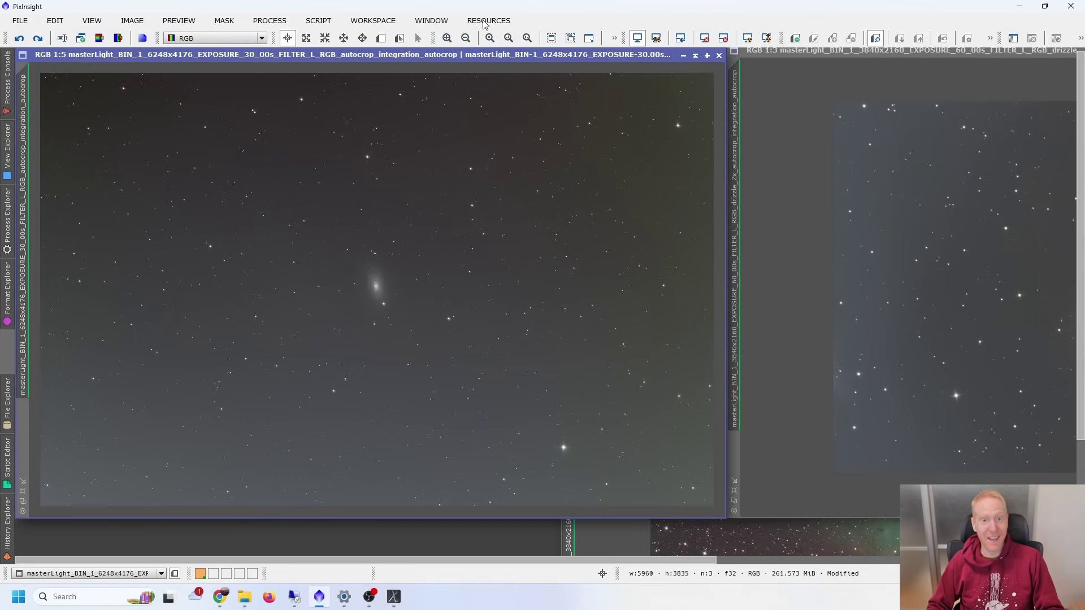
# Step: Open the GraXpert-All-In-One script, set its program path to GraXpert.exe in the Programs\GraXpert folder and close the script
pyautogui.click(317, 22)
pyautogui.moveTo(438, 183)
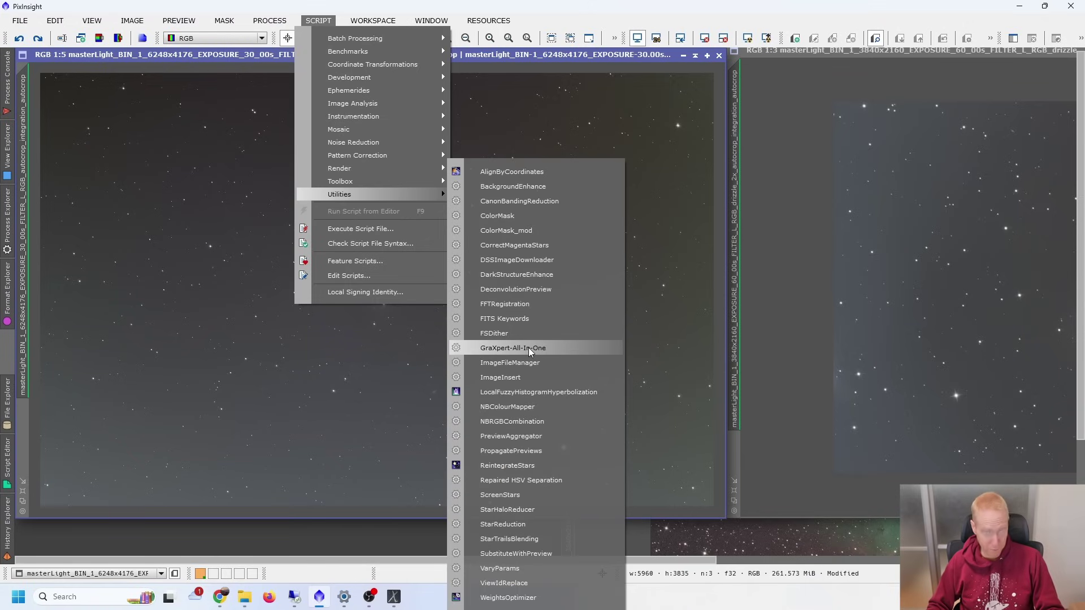
pyautogui.click(503, 349)
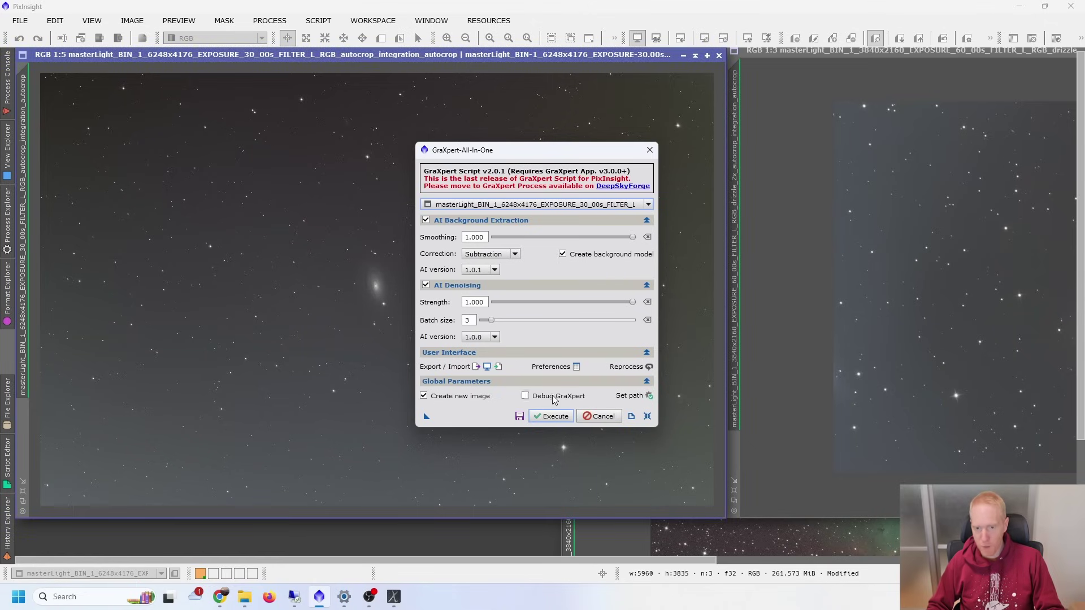
pyautogui.click(649, 395)
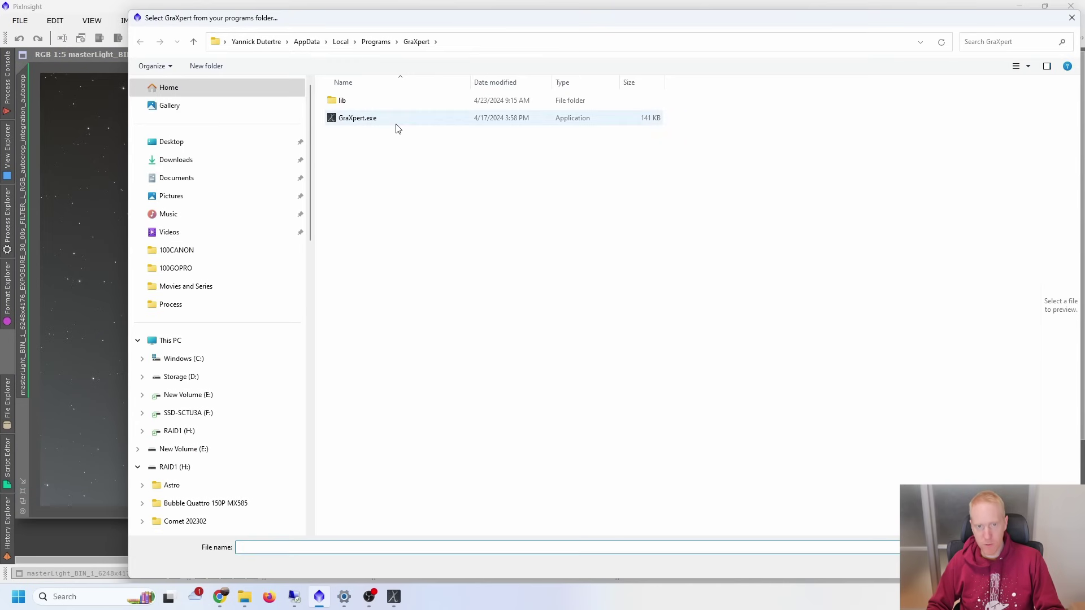
pyautogui.press('Escape')
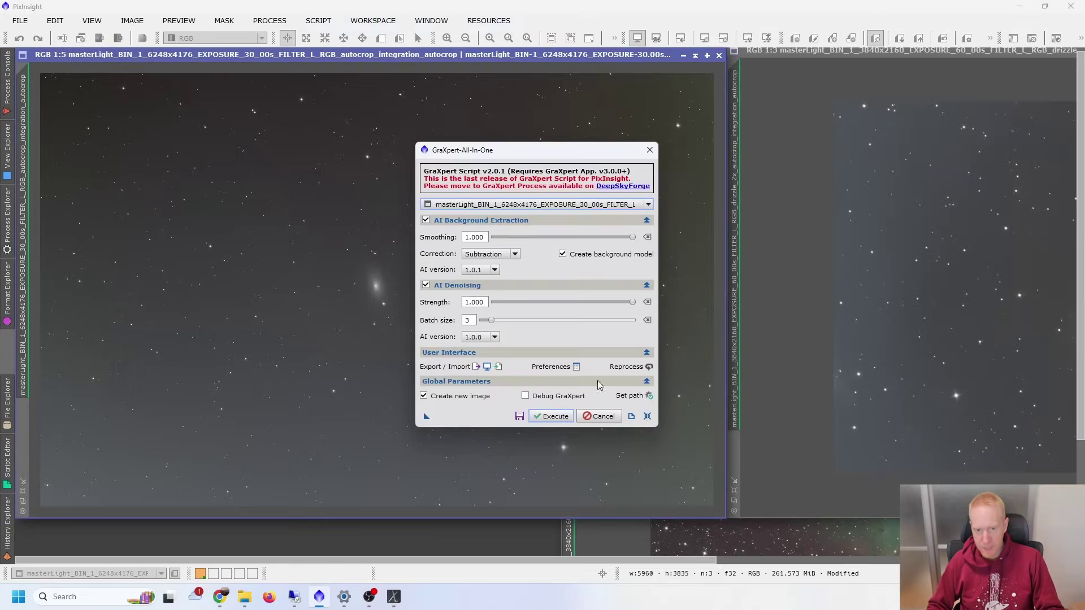
pyautogui.click(649, 395)
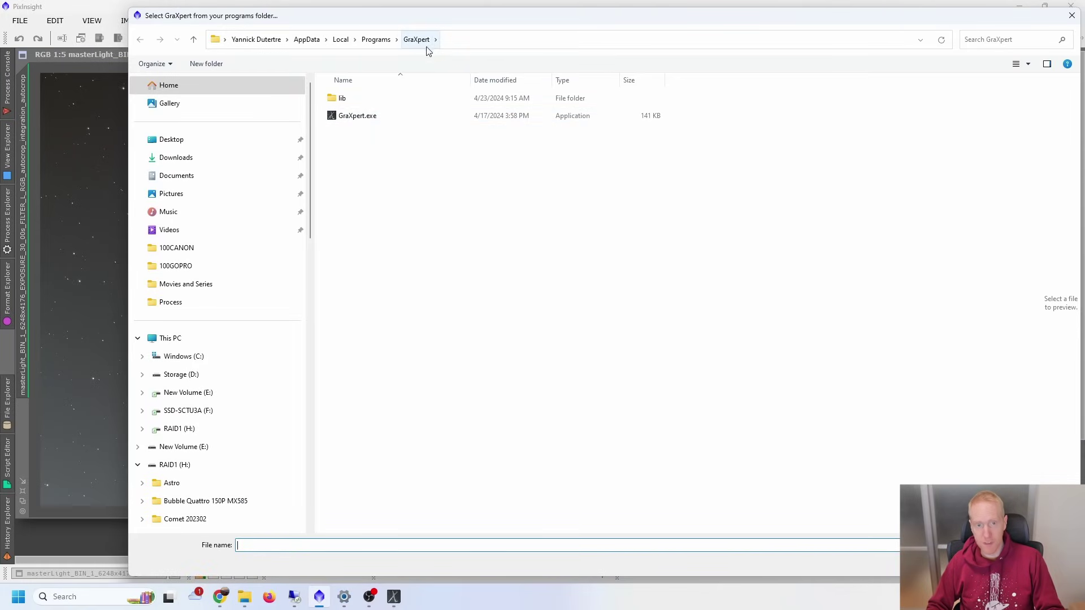
pyautogui.doubleClick(348, 116)
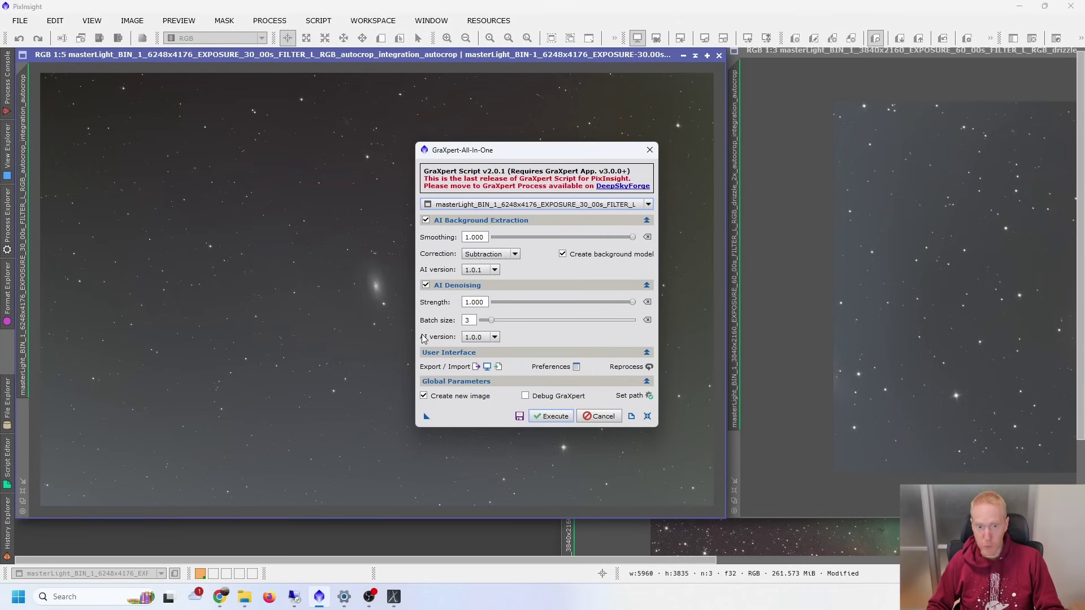
pyautogui.click(599, 416)
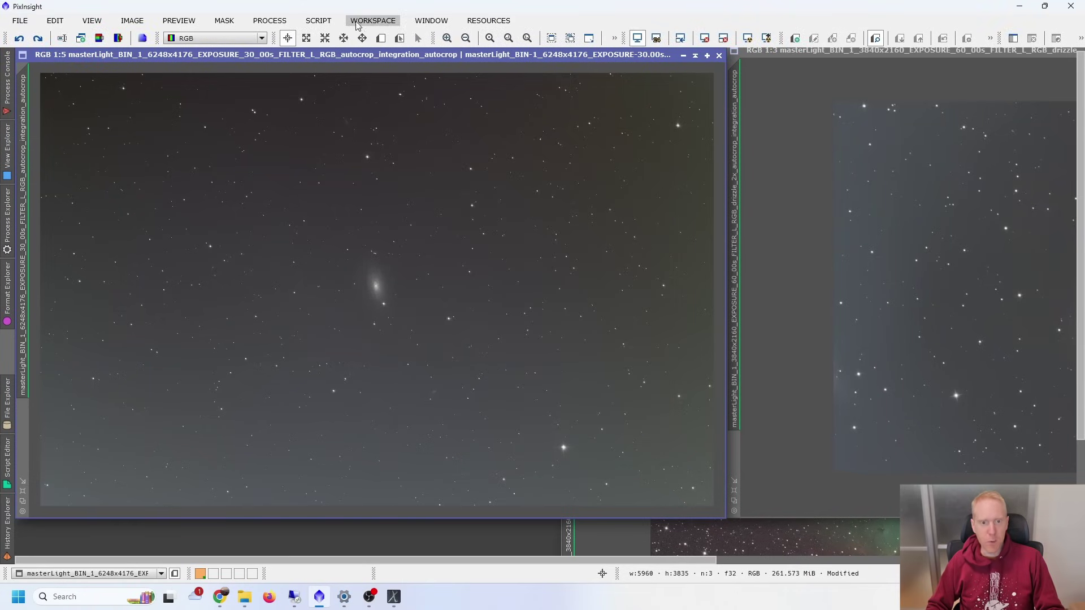
# Step: Open the GraXpert toolbox script and let it try to set the path to GraXpert automatically
pyautogui.click(324, 26)
pyautogui.moveTo(365, 181)
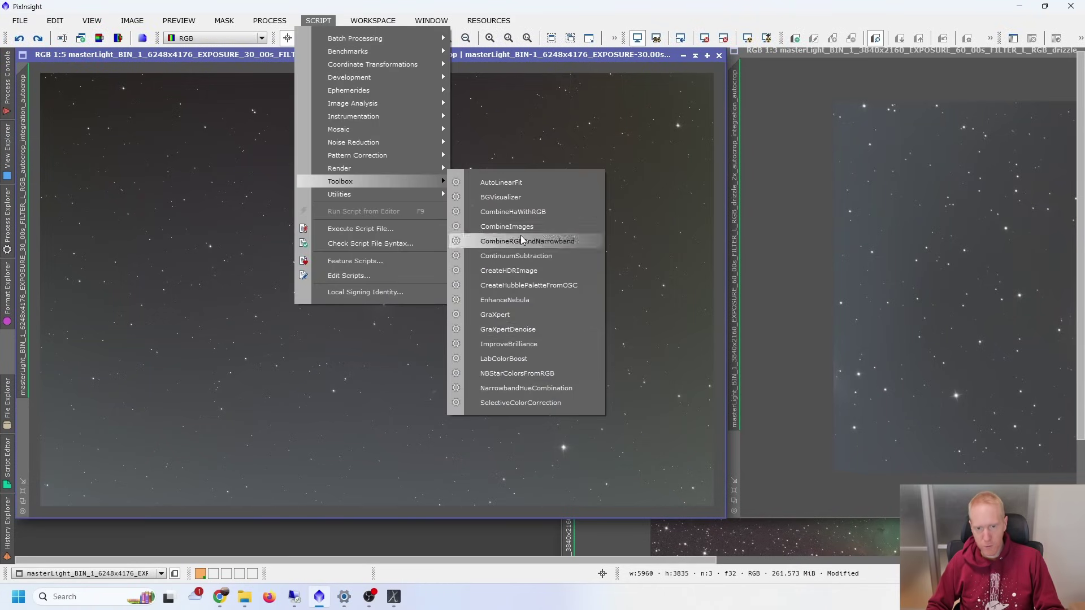
pyautogui.click(505, 316)
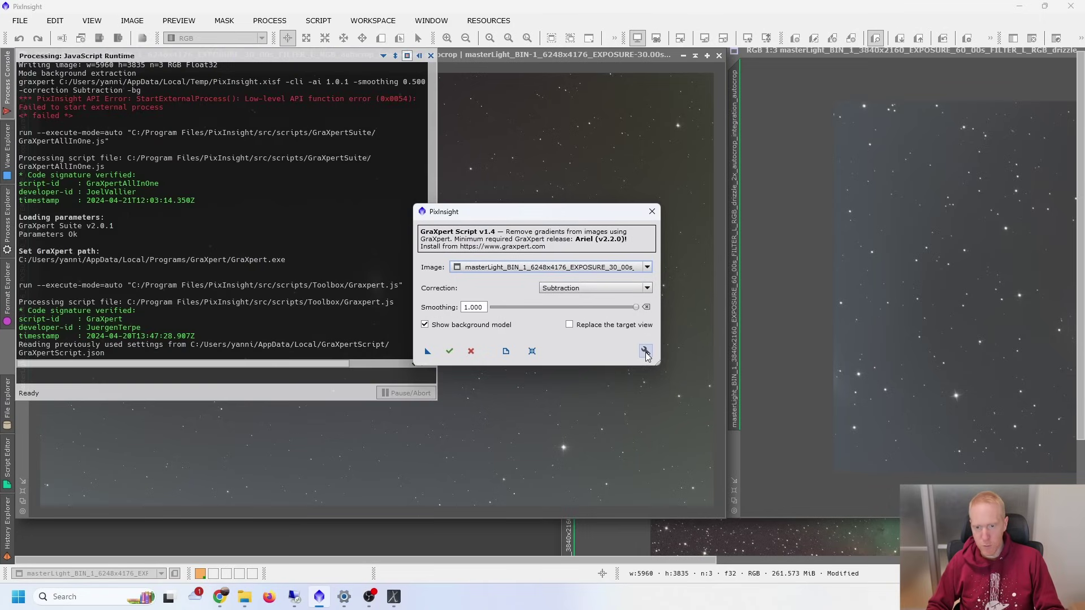
pyautogui.click(645, 351)
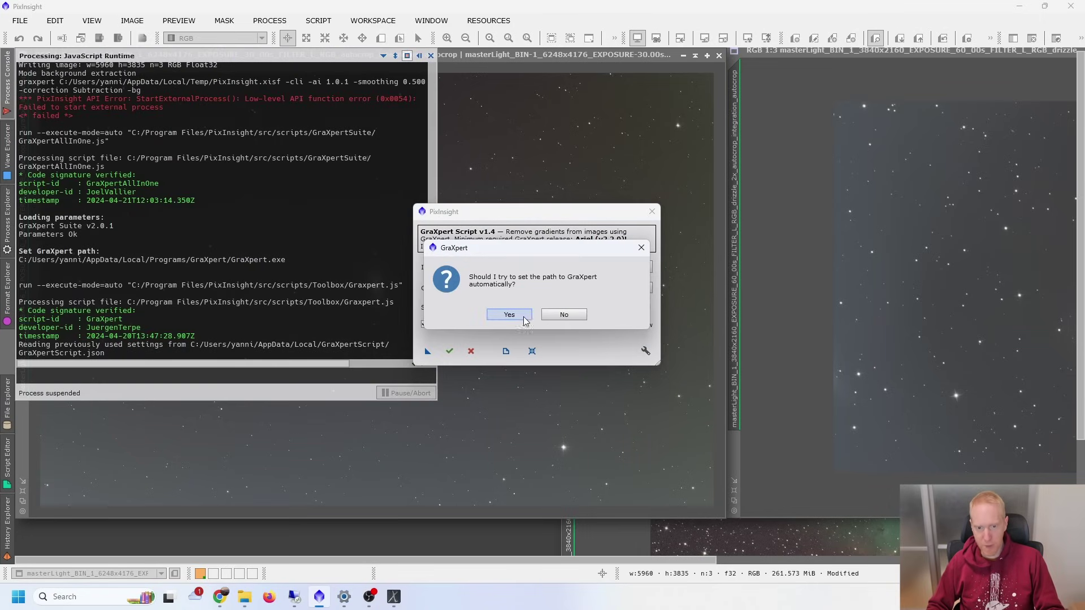
pyautogui.click(498, 313)
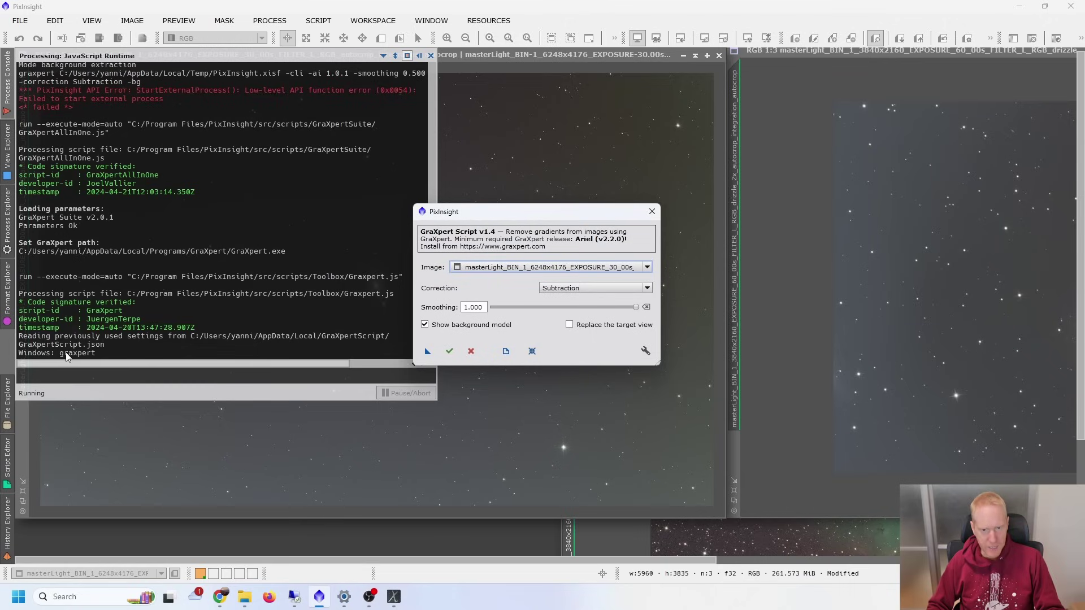
# Step: Decline the automatic path search, choose GraXpert.exe in the Programs\GraXpert folder as the script's path and close the script
pyautogui.click(645, 351)
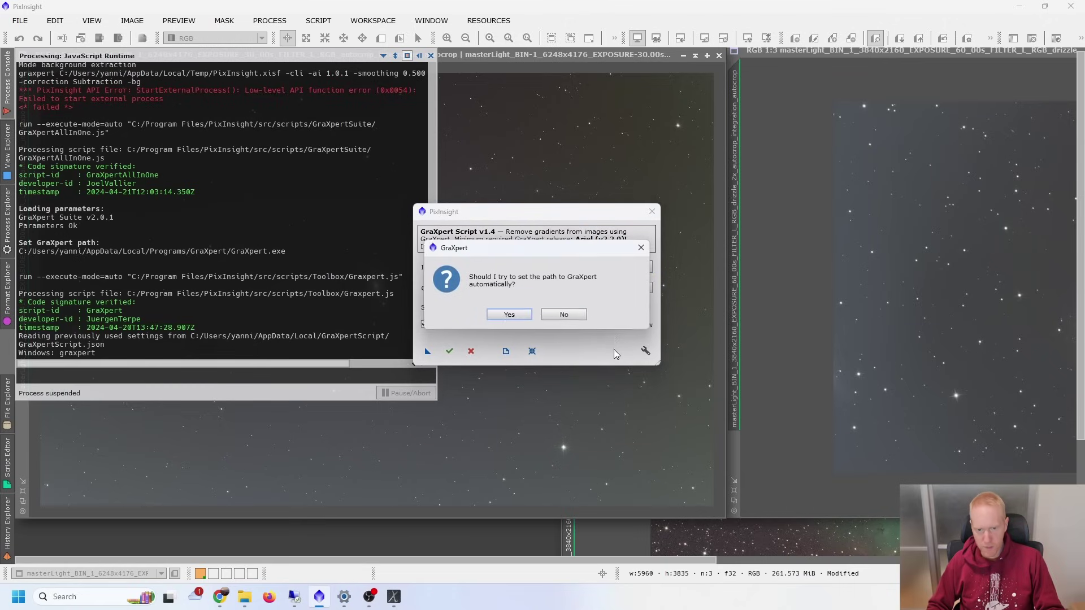
pyautogui.click(558, 314)
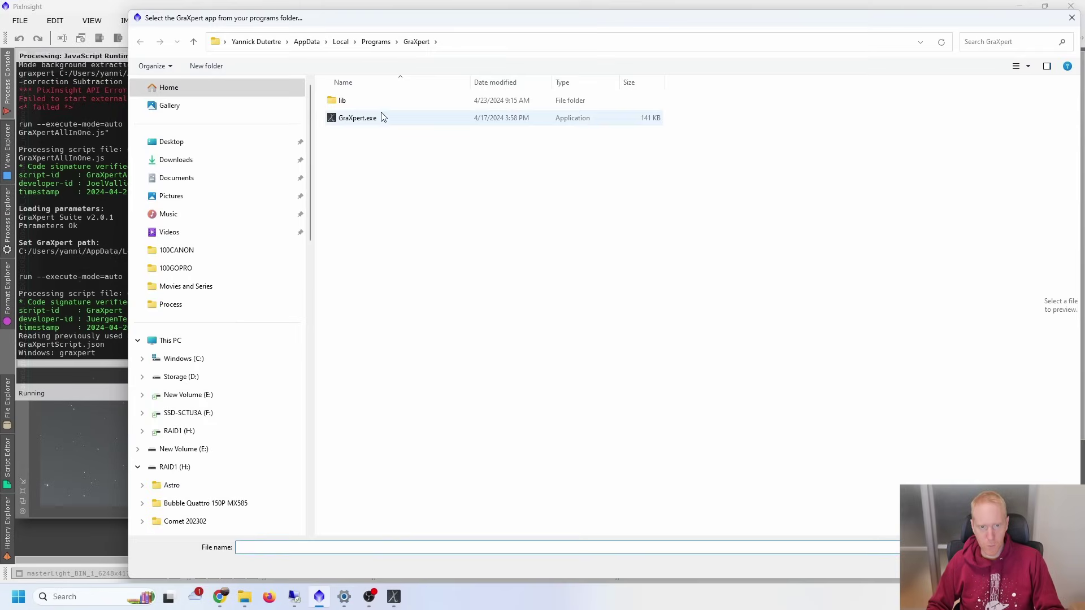
pyautogui.click(366, 121)
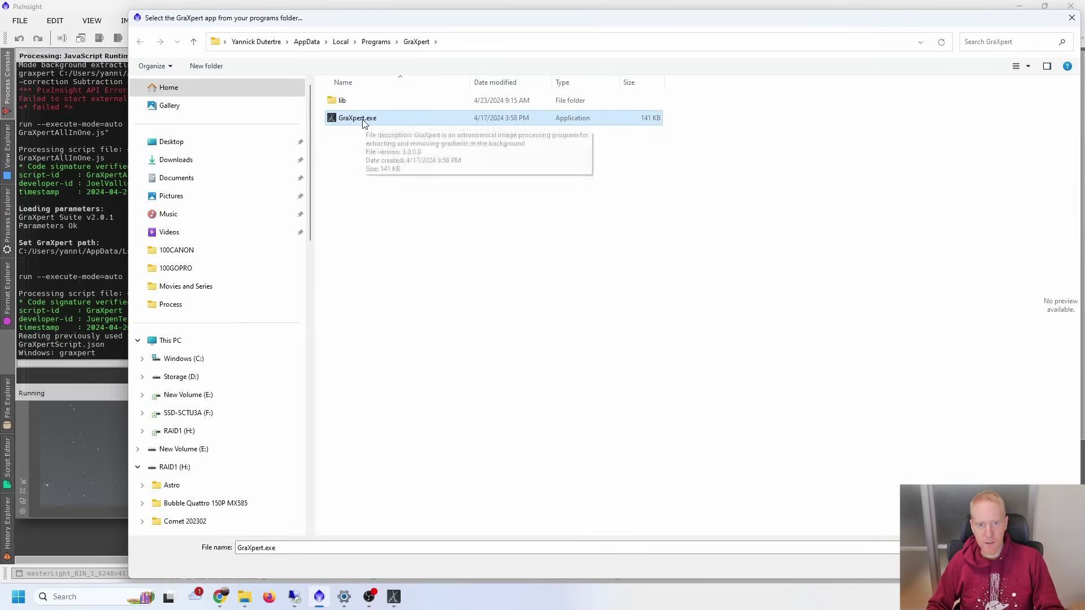
pyautogui.click(456, 40)
pyautogui.click(379, 116)
pyautogui.doubleClick(364, 119)
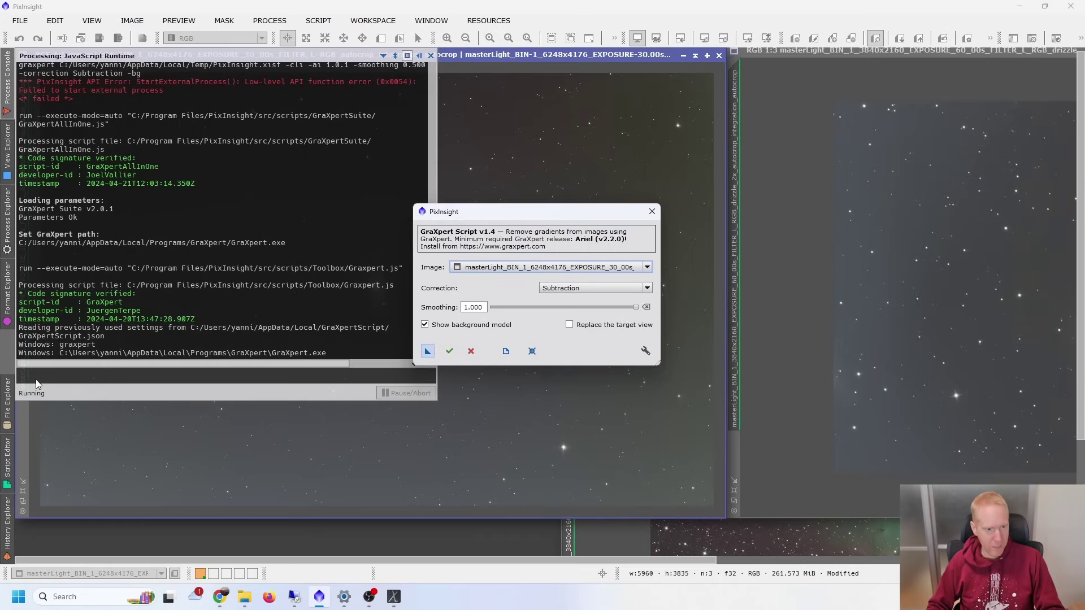
pyautogui.click(652, 211)
# Step: Open the GraXpertDenoise script, manually set its program path to GraXpert.exe and close the script
pyautogui.click(318, 20)
pyautogui.moveTo(381, 181)
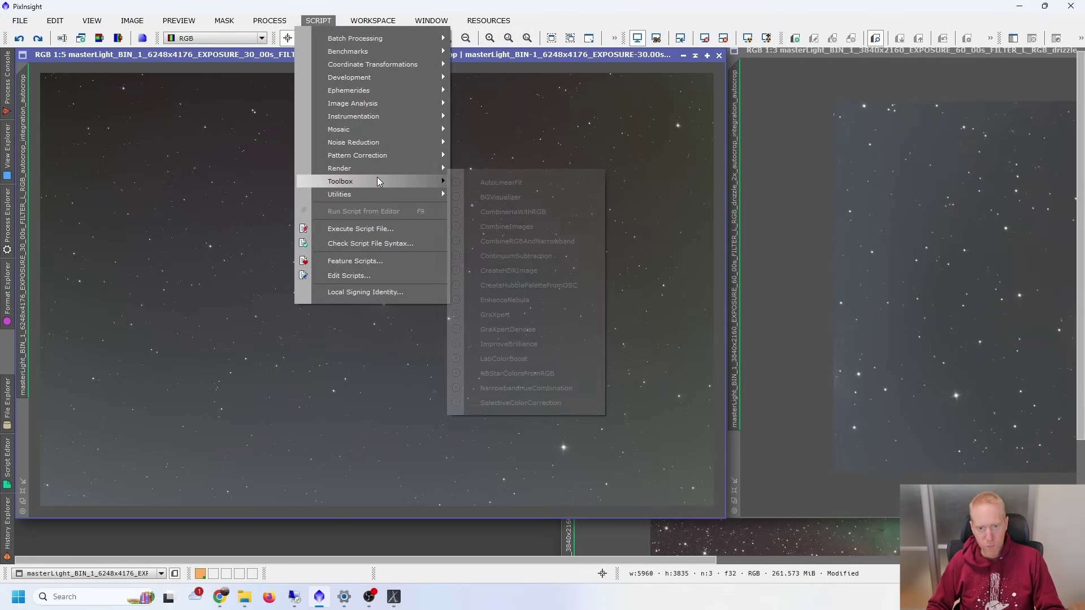
pyautogui.click(511, 328)
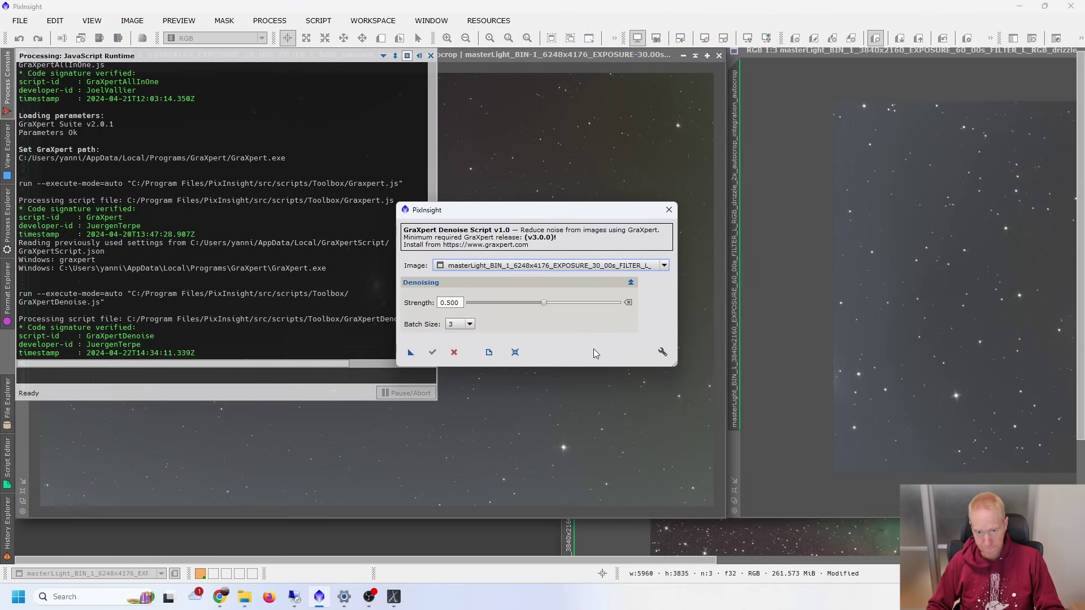
pyautogui.click(661, 350)
pyautogui.click(564, 315)
pyautogui.doubleClick(356, 120)
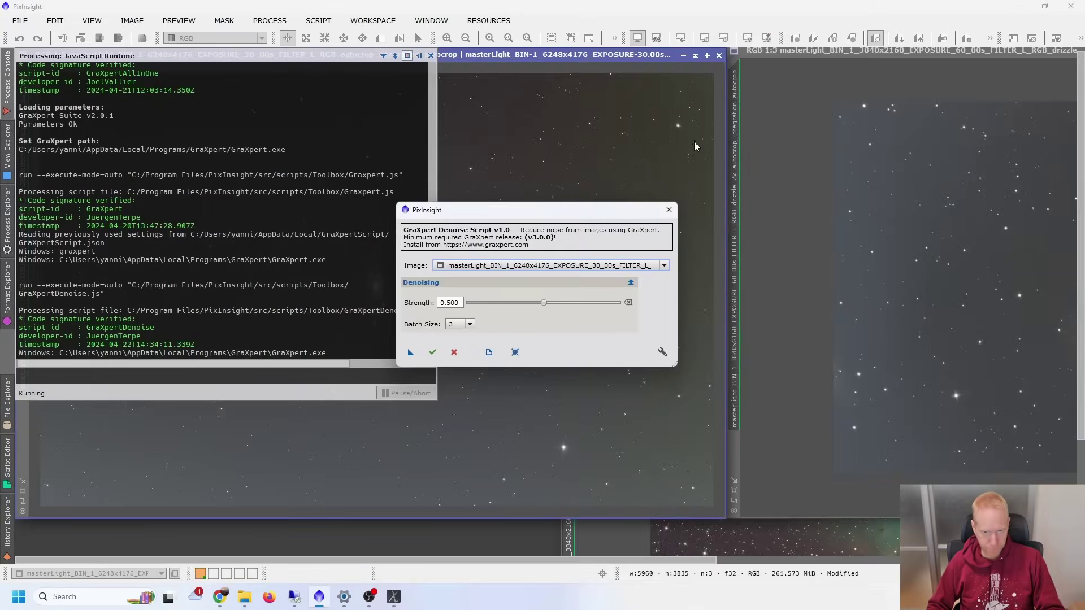
pyautogui.click(669, 210)
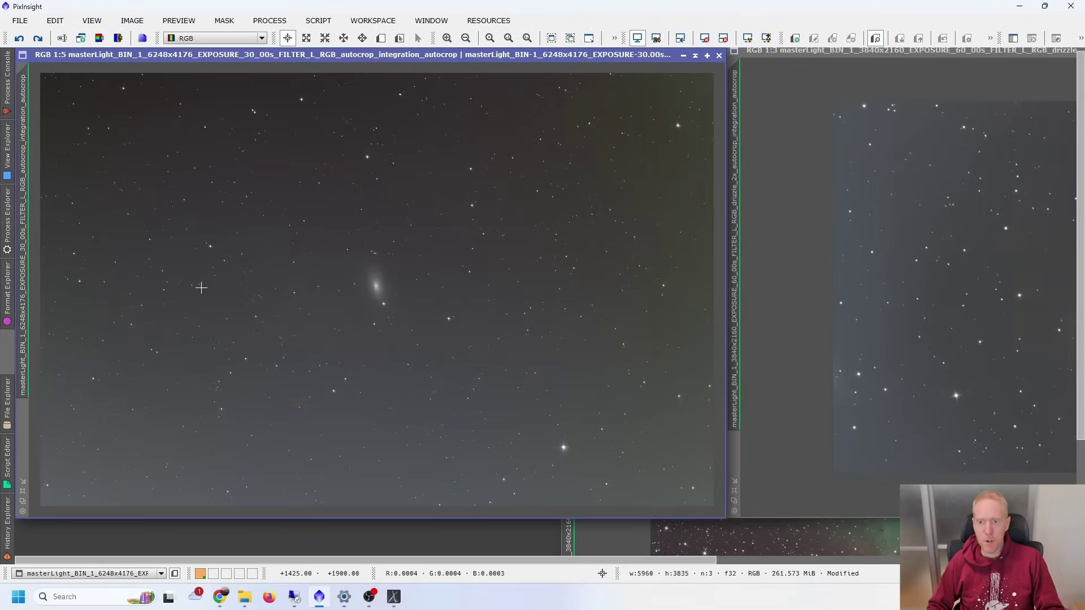
# Step: Shrink the 30-second exposure galaxy image's window and bring each of the three open master images forward to inspect its gradients
pyautogui.hotkey('ctrl', 'shift', 'm')
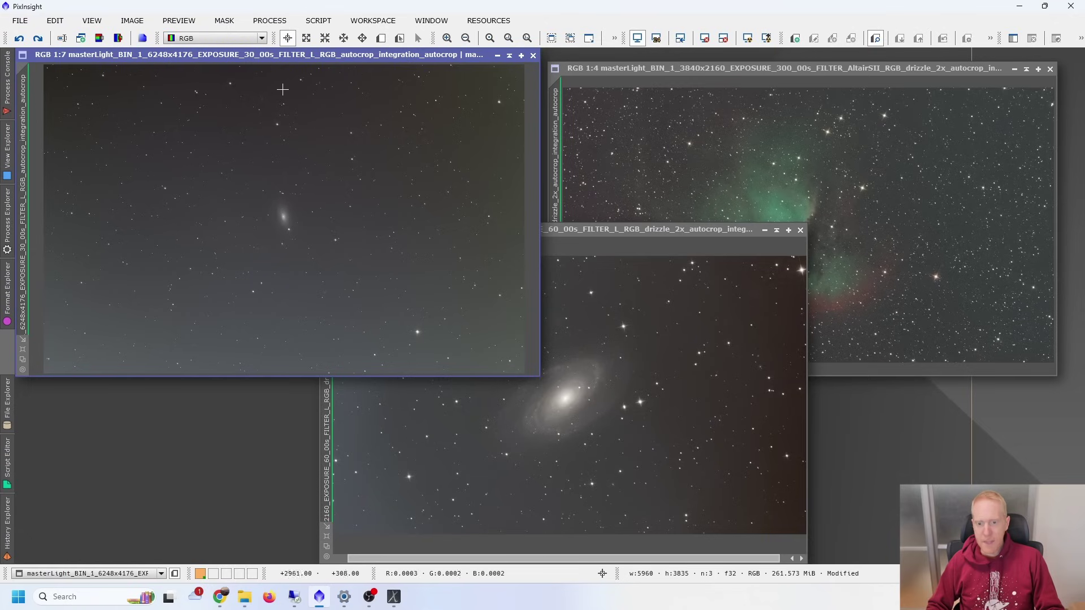
pyautogui.click(660, 237)
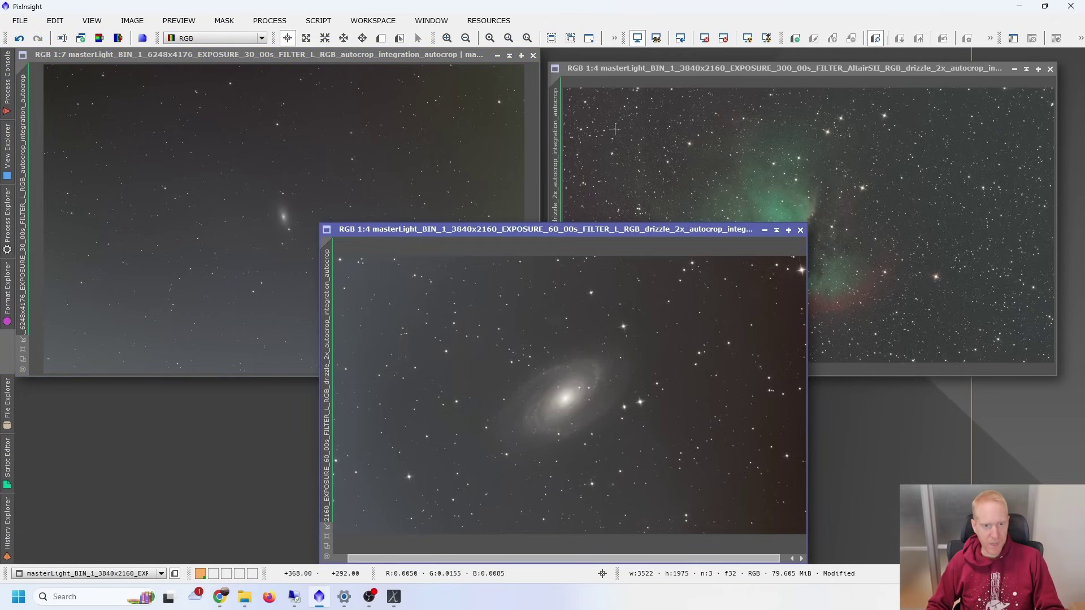
pyautogui.click(313, 66)
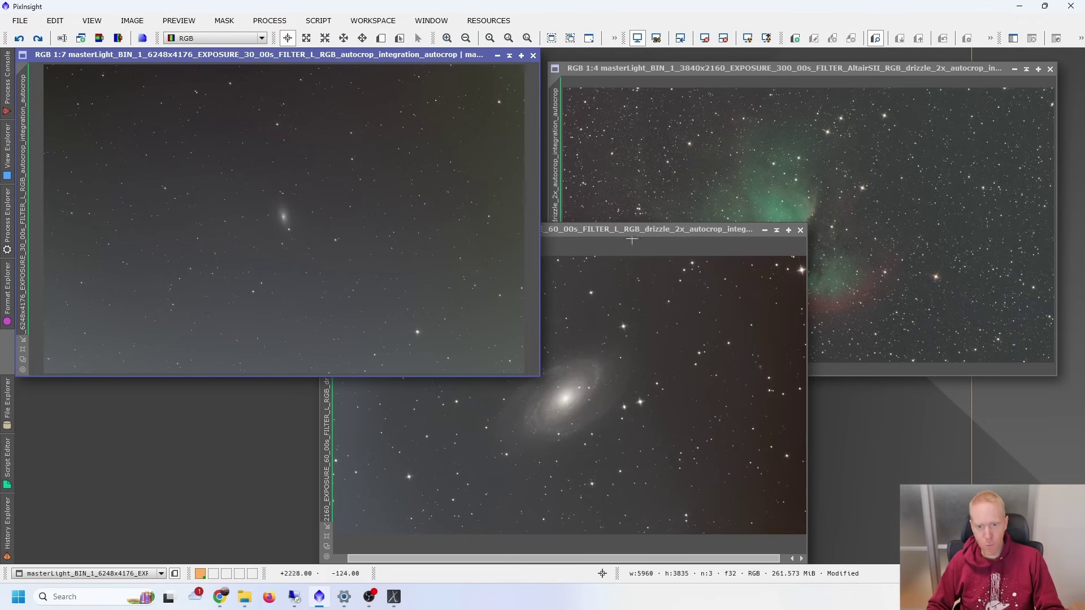
pyautogui.click(652, 231)
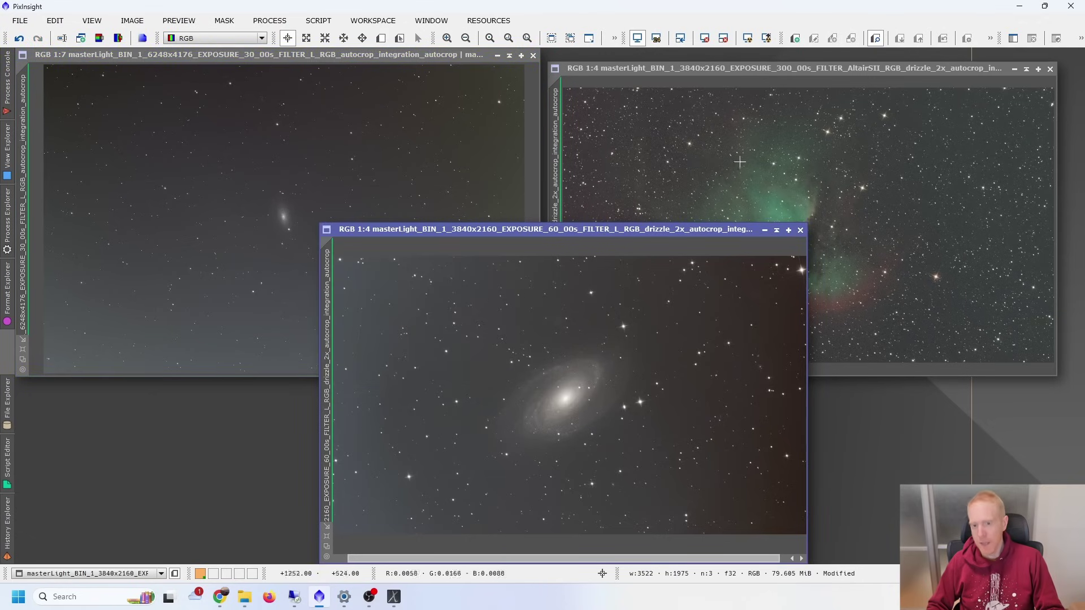
pyautogui.click(790, 68)
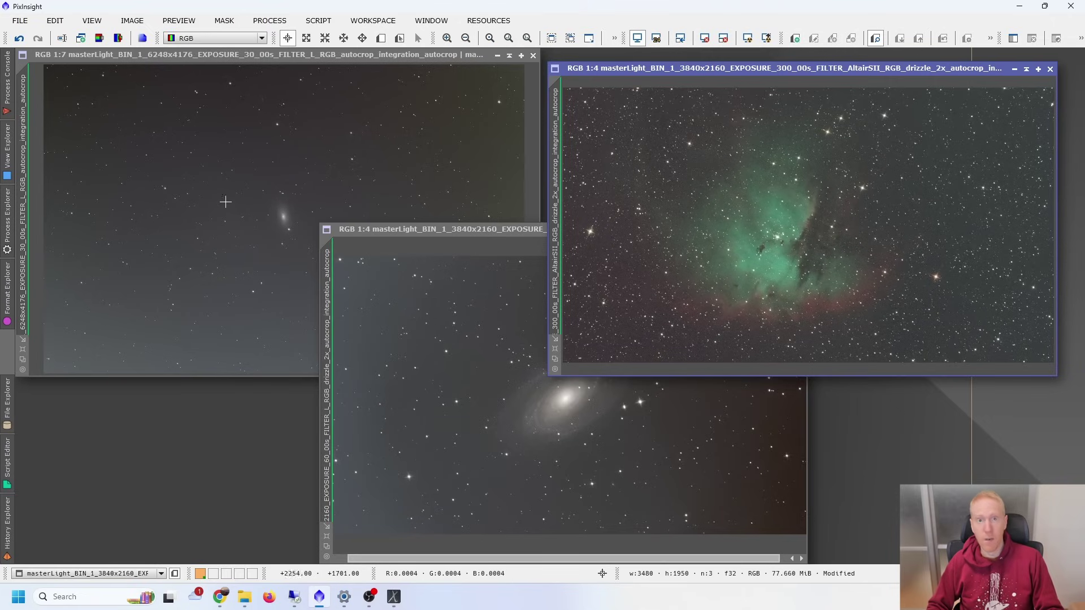
# Step: Maximize the 30-second exposure galaxy image and run the GraXpert gradient removal script on it with Subtraction correction and smoothing of about 0.5
pyautogui.doubleClick(340, 56)
pyautogui.scroll(2, 614, 312)
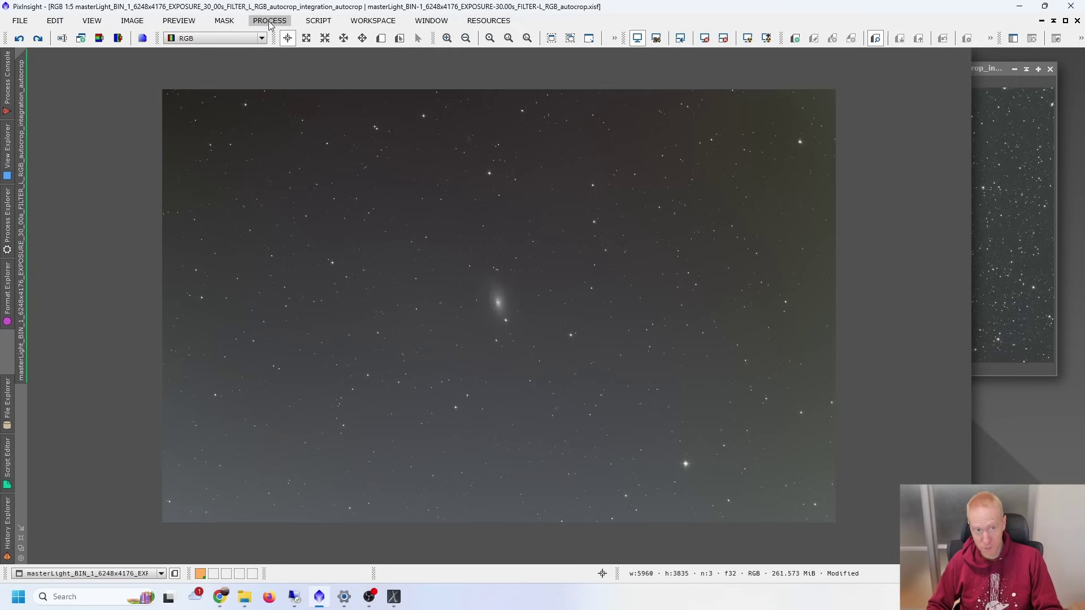
pyautogui.click(319, 21)
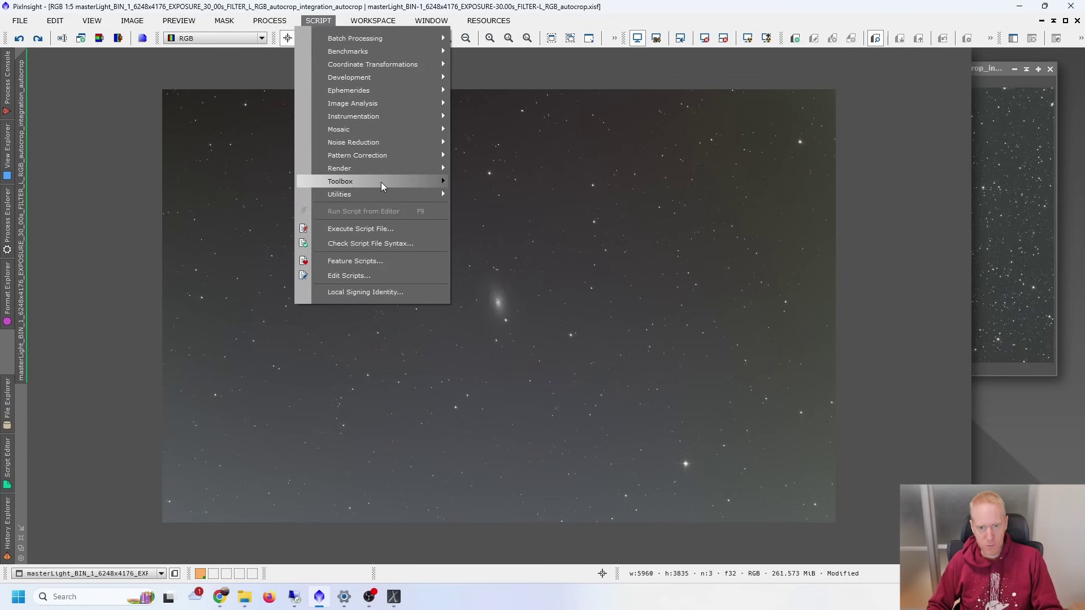
pyautogui.moveTo(380, 182)
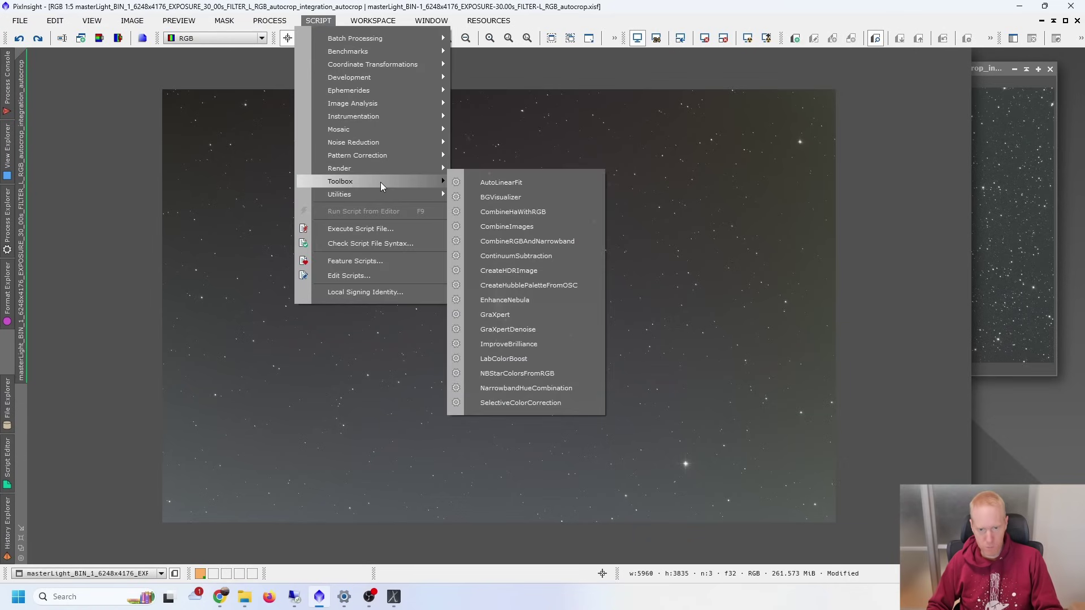
pyautogui.click(491, 315)
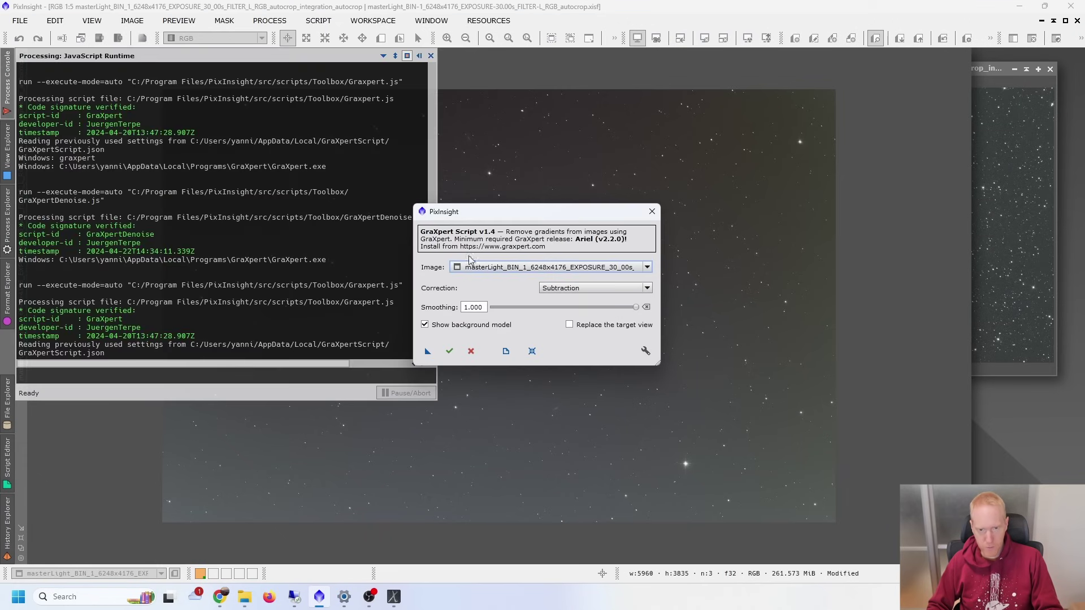
pyautogui.moveTo(634, 311); pyautogui.dragTo(565, 312)
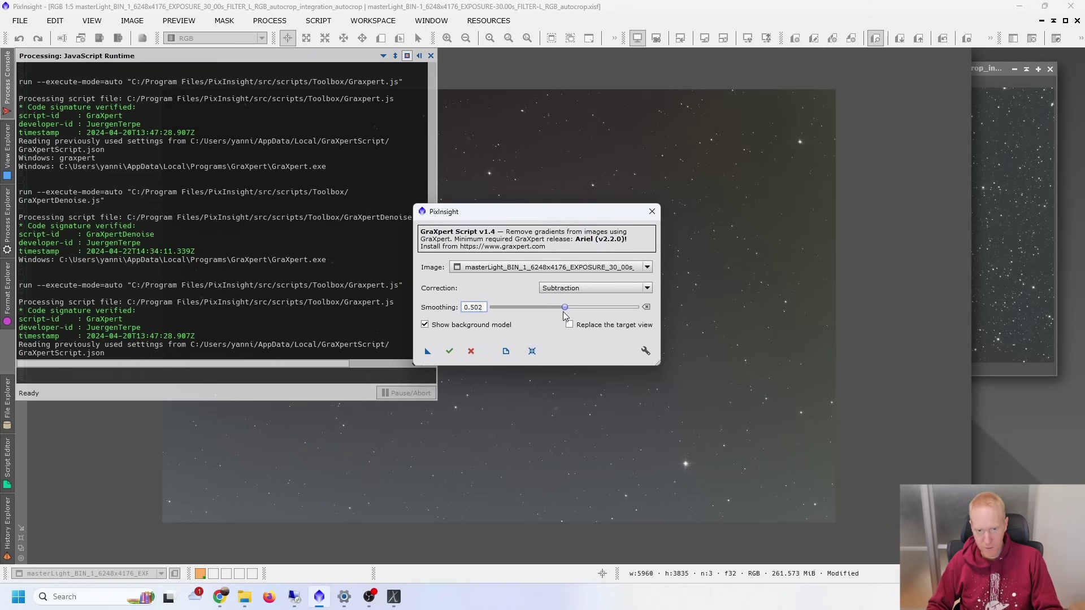
pyautogui.moveTo(482, 212); pyautogui.dragTo(840, 163)
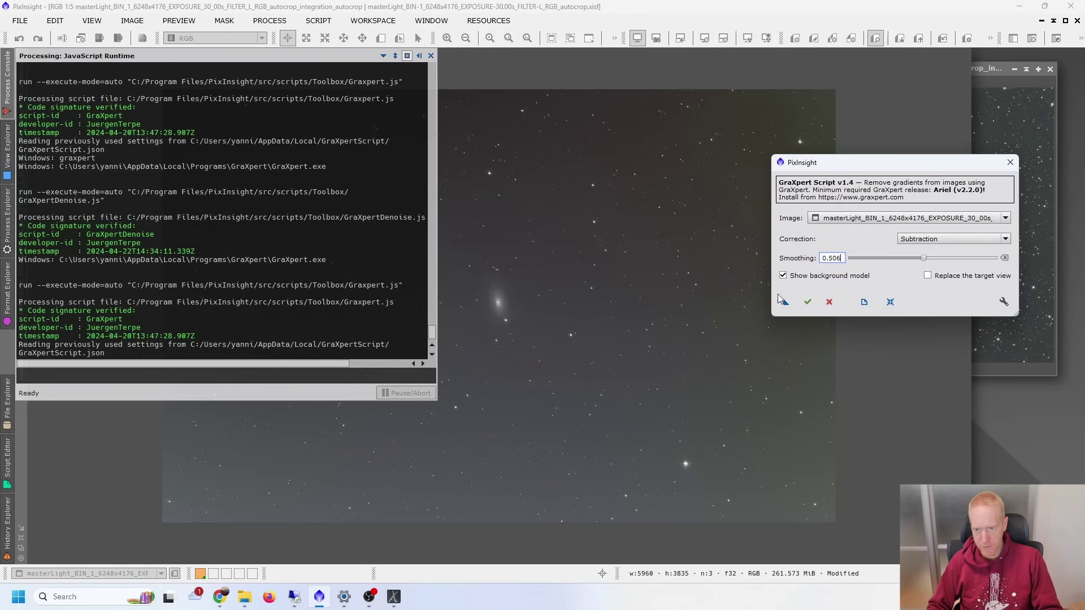
pyautogui.click(807, 303)
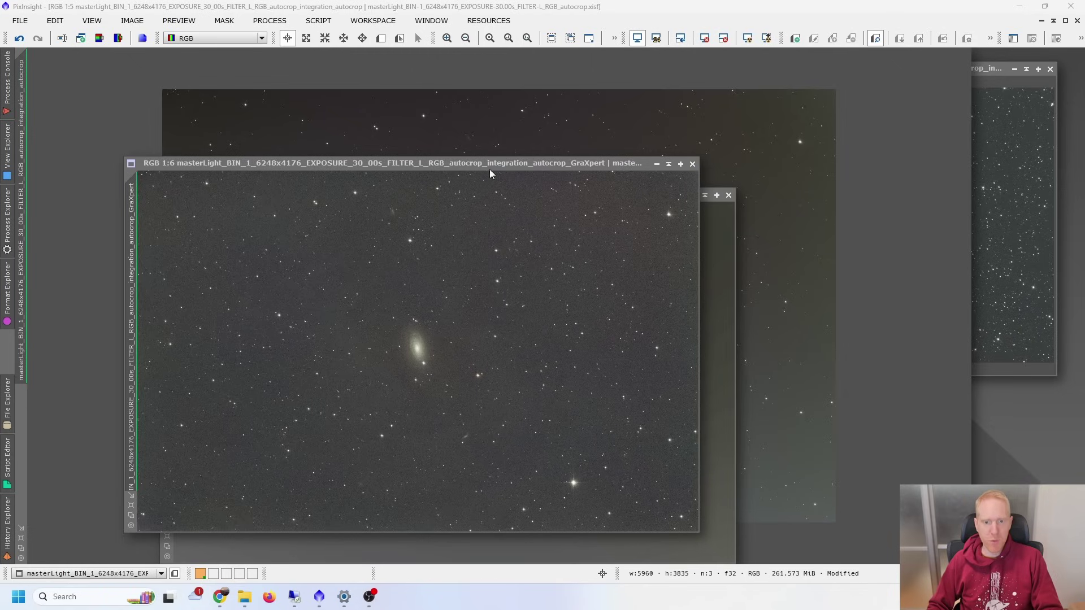
# Step: Rename the gradient-corrected galaxy image M63_bkrm and create a clone of it in the workspace
pyautogui.doubleClick(129, 240)
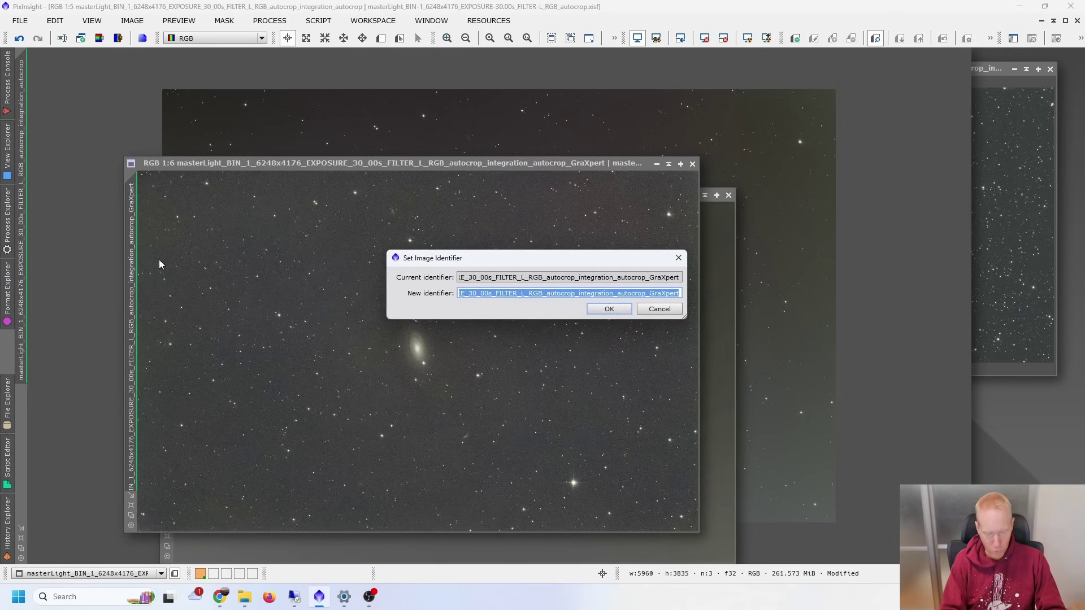
pyautogui.write('M63')
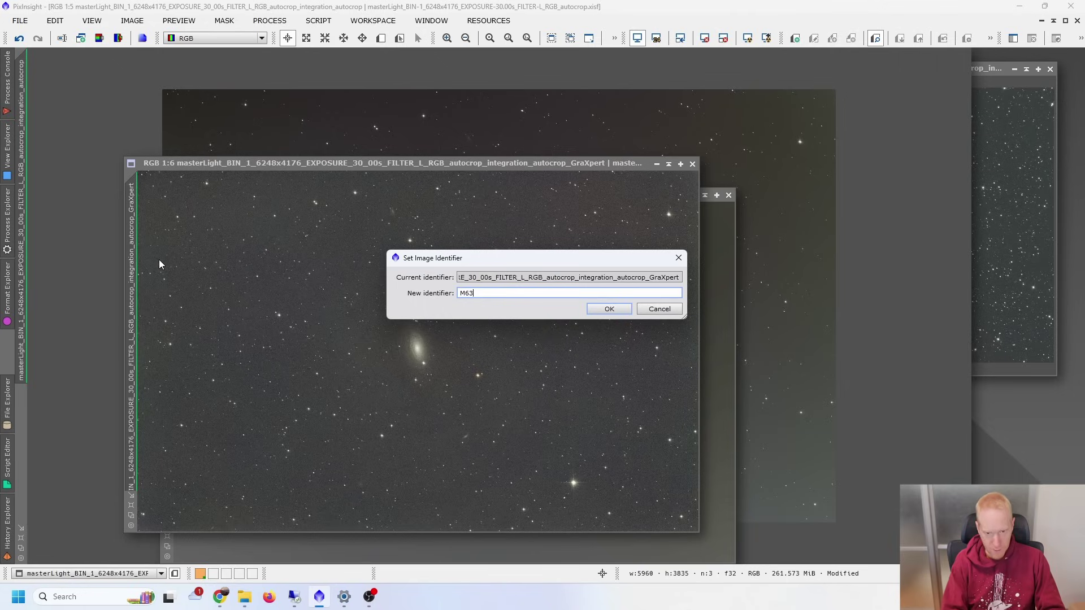
pyautogui.write('_bkrm')
pyautogui.press('Return')
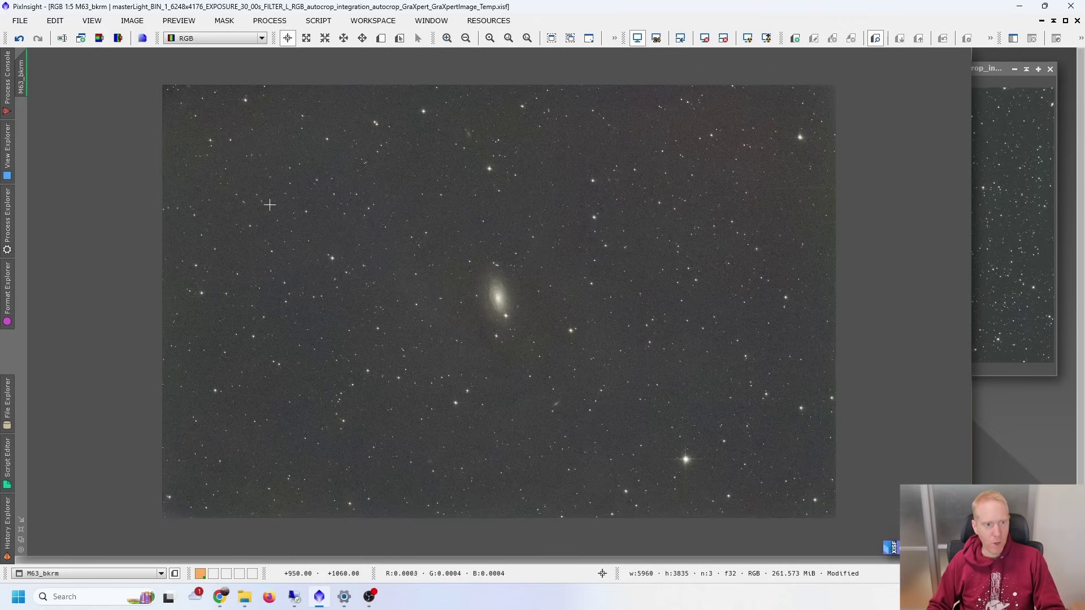
pyautogui.moveTo(21, 77); pyautogui.dragTo(1009, 430)
pyautogui.moveTo(750, 245); pyautogui.dragTo(205, 68)
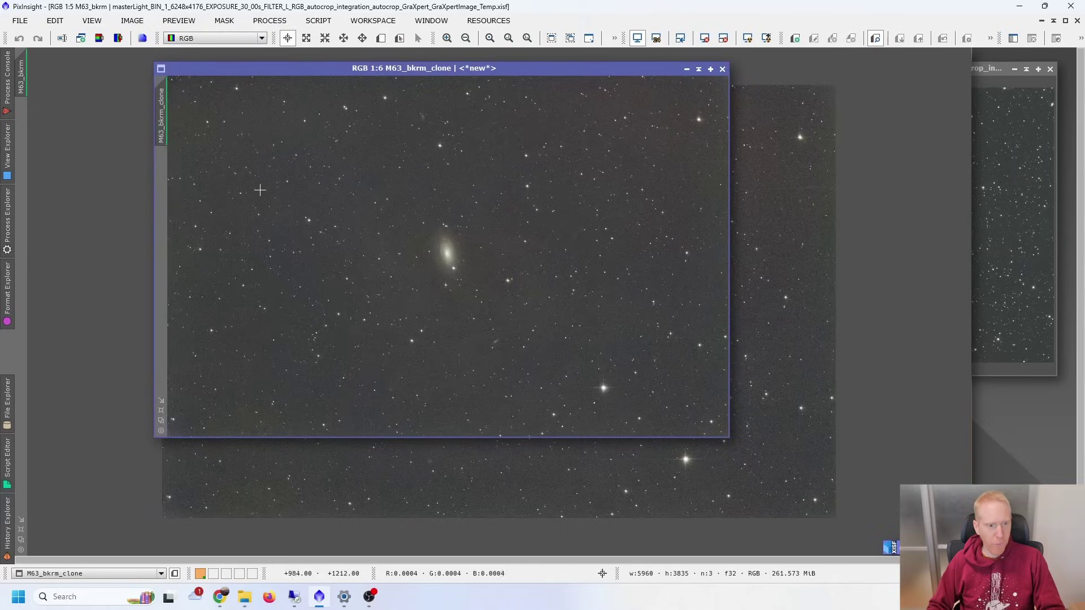
# Step: Open the NoiseXTerminator process and apply it to the M63_bkrm clone with Denoise set to 0.60
pyautogui.click(2, 231)
pyautogui.scroll(-8, 102, 255)
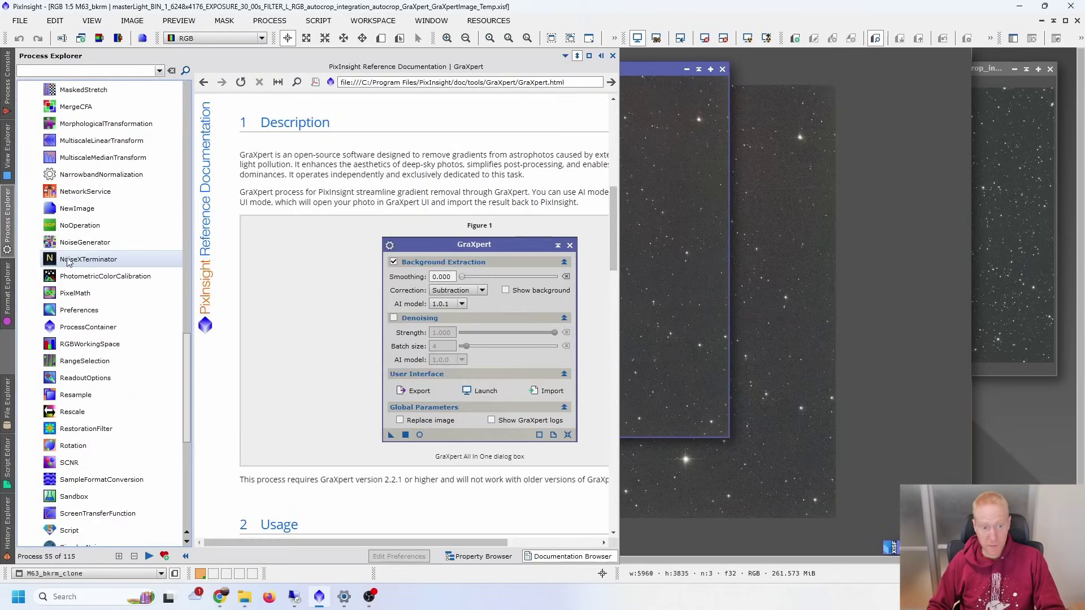
pyautogui.moveTo(71, 260); pyautogui.dragTo(105, 257)
pyautogui.doubleClick(105, 259)
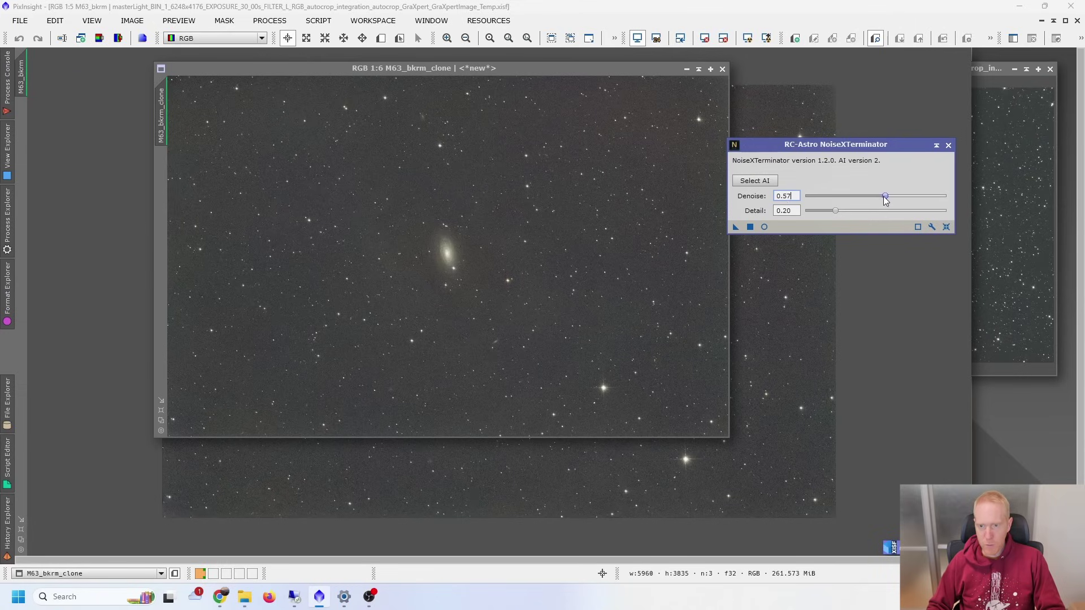
pyautogui.moveTo(889, 196); pyautogui.dragTo(889, 197)
pyautogui.click(782, 198)
pyautogui.moveTo(795, 196); pyautogui.dragTo(755, 199)
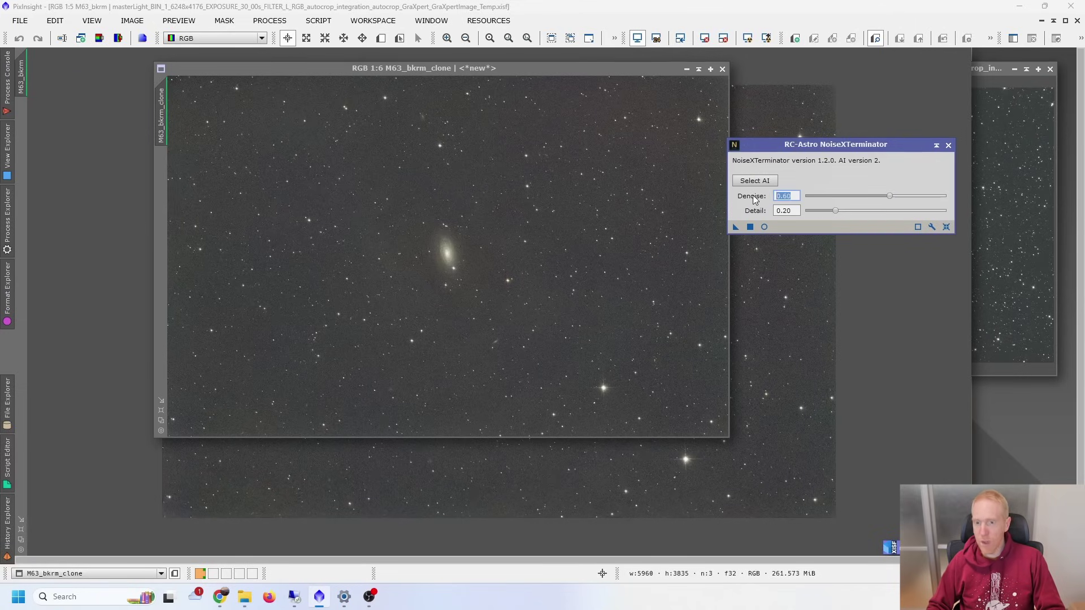
pyautogui.click(737, 227)
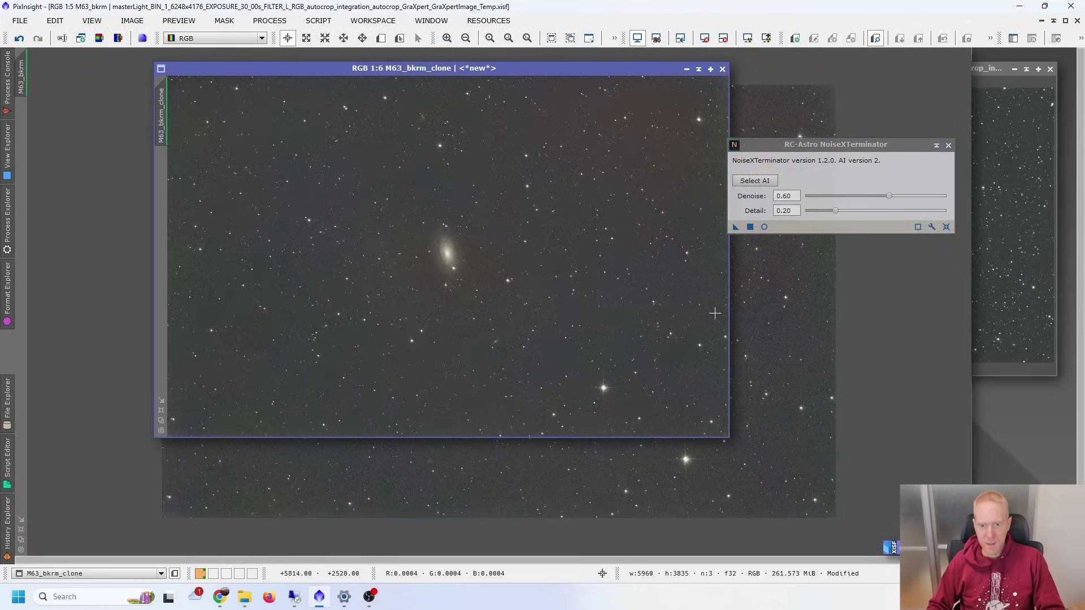
# Step: Examine the galaxy in the clone up close, comparing the image before and after NoiseXTerminator by undoing and redoing the denoise
pyautogui.scroll(4, 444, 248)
pyautogui.scroll(-1, 442, 252)
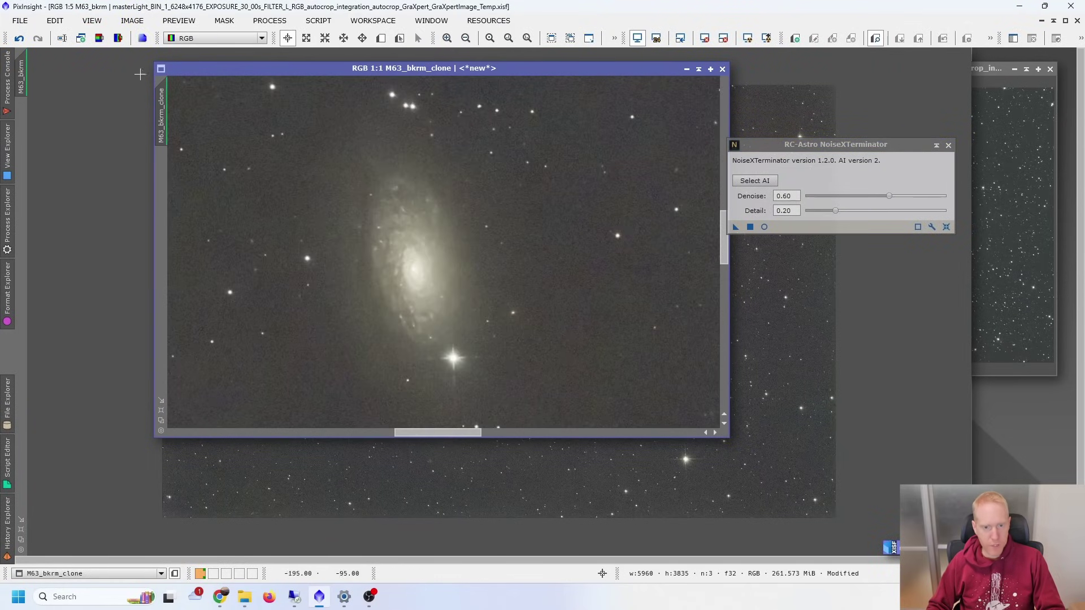
pyautogui.click(20, 39)
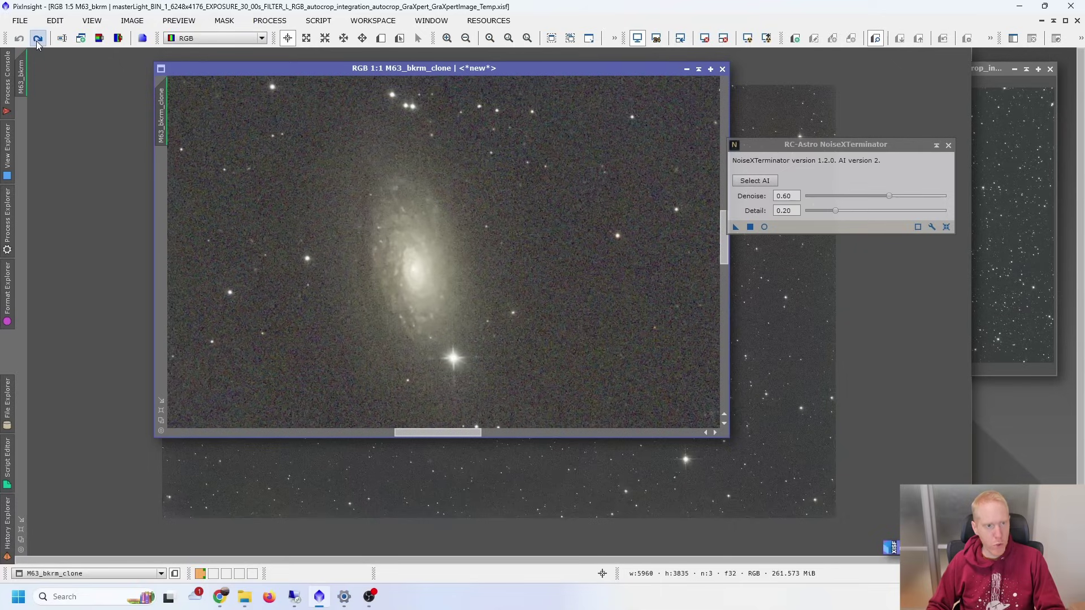
pyautogui.click(38, 39)
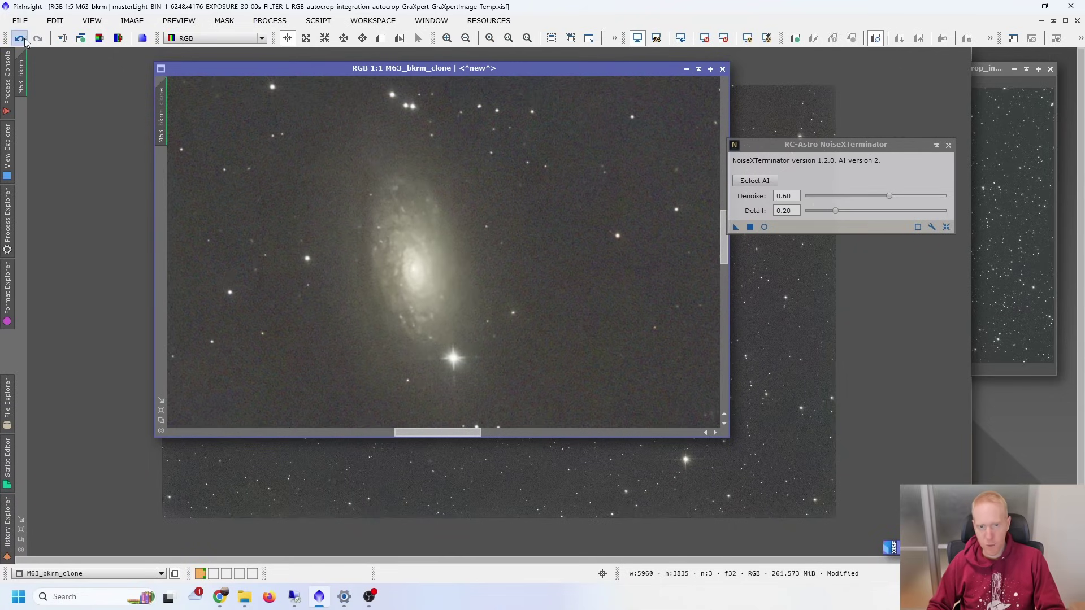
pyautogui.click(20, 41)
pyautogui.click(37, 39)
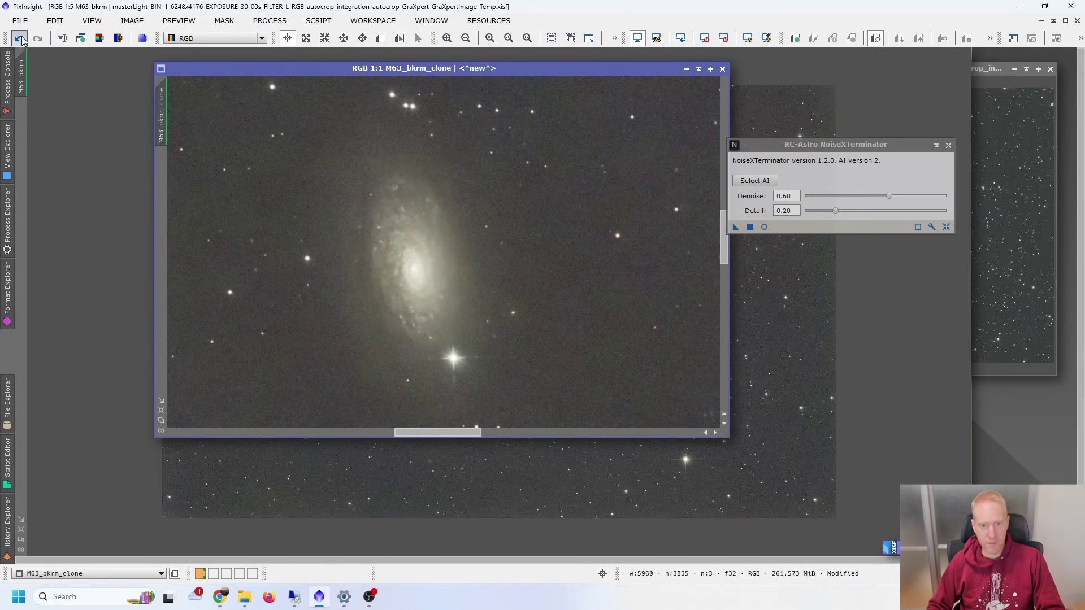
pyautogui.scroll(-4, 424, 261)
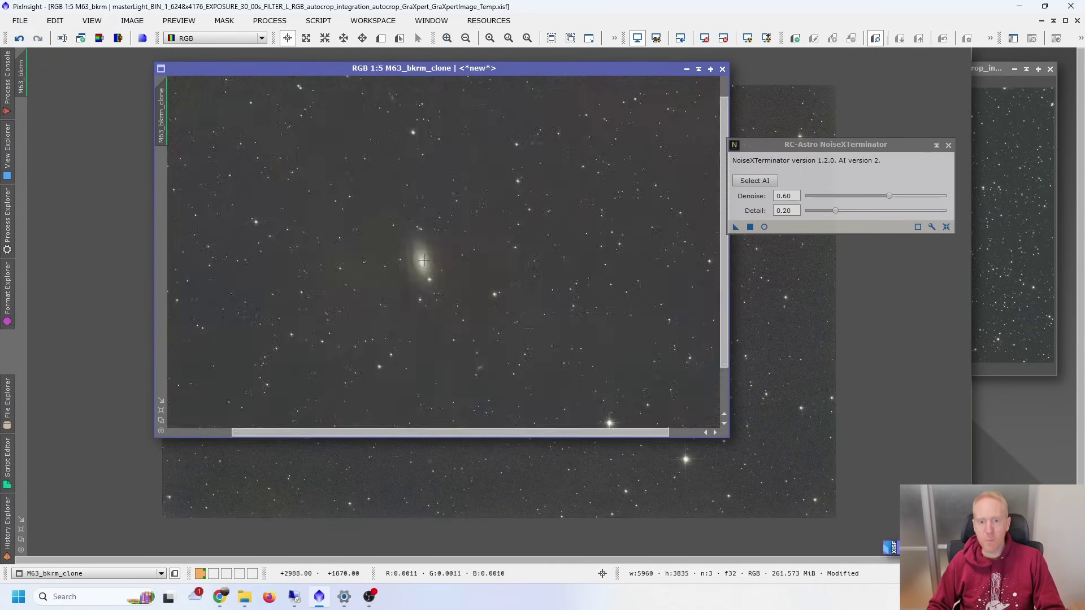
pyautogui.scroll(-1, 423, 261)
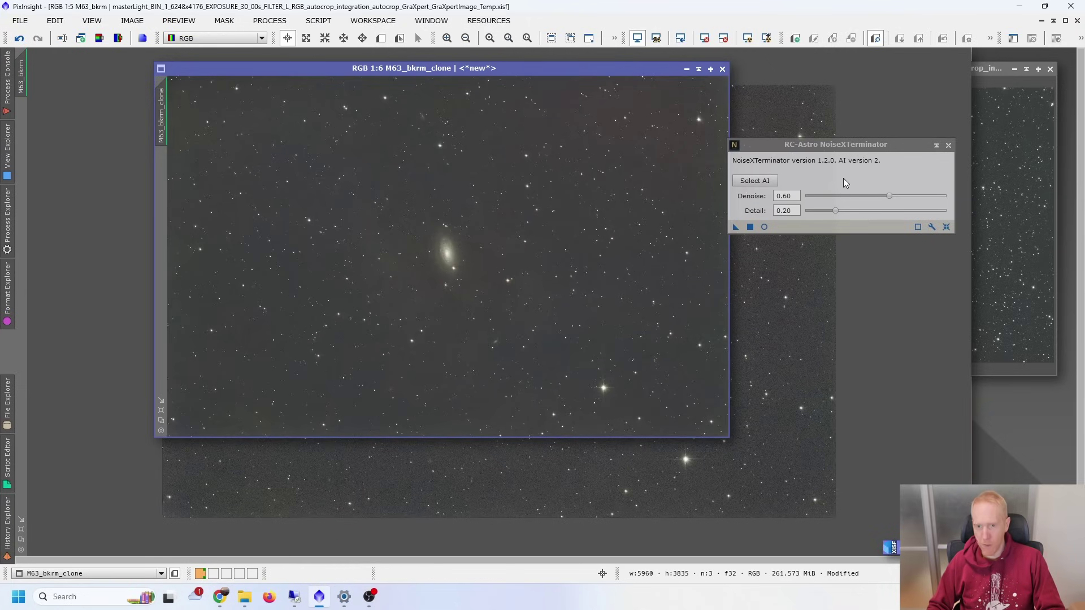
# Step: Rename the denoised clone M63_bkrm_bxt, then clear it and the NoiseXTerminator dialog away from the M63_bkrm image
pyautogui.doubleClick(168, 110)
pyautogui.click(503, 293)
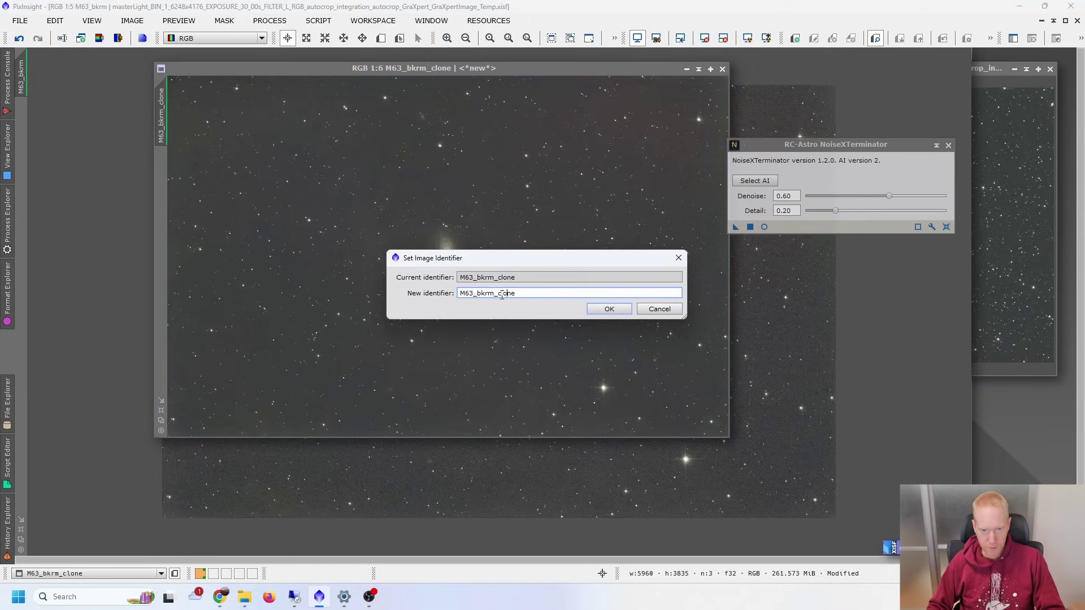
pyautogui.write('b')
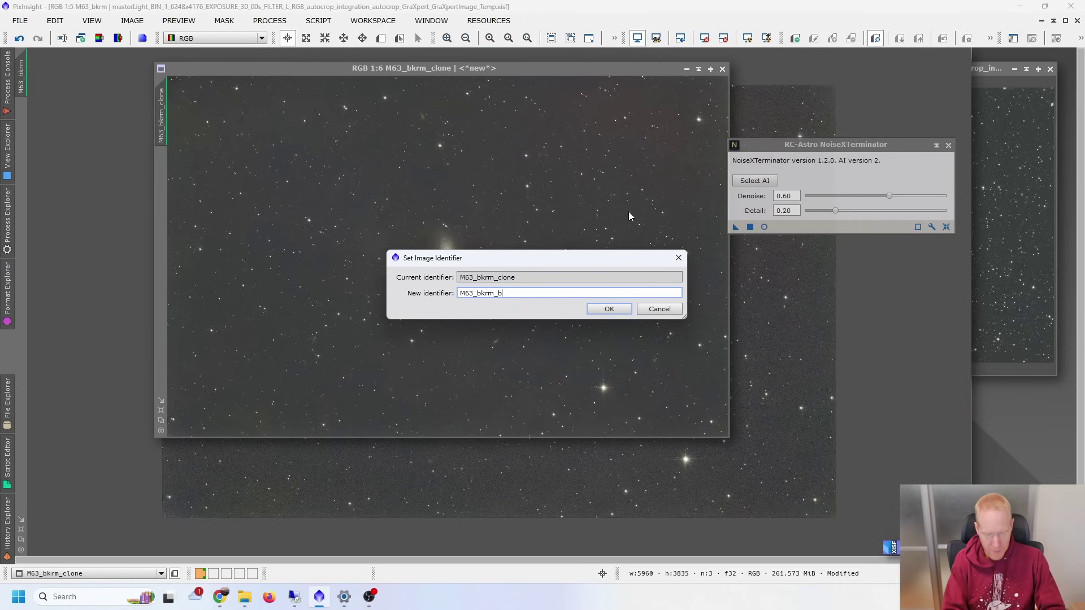
pyautogui.write('xt')
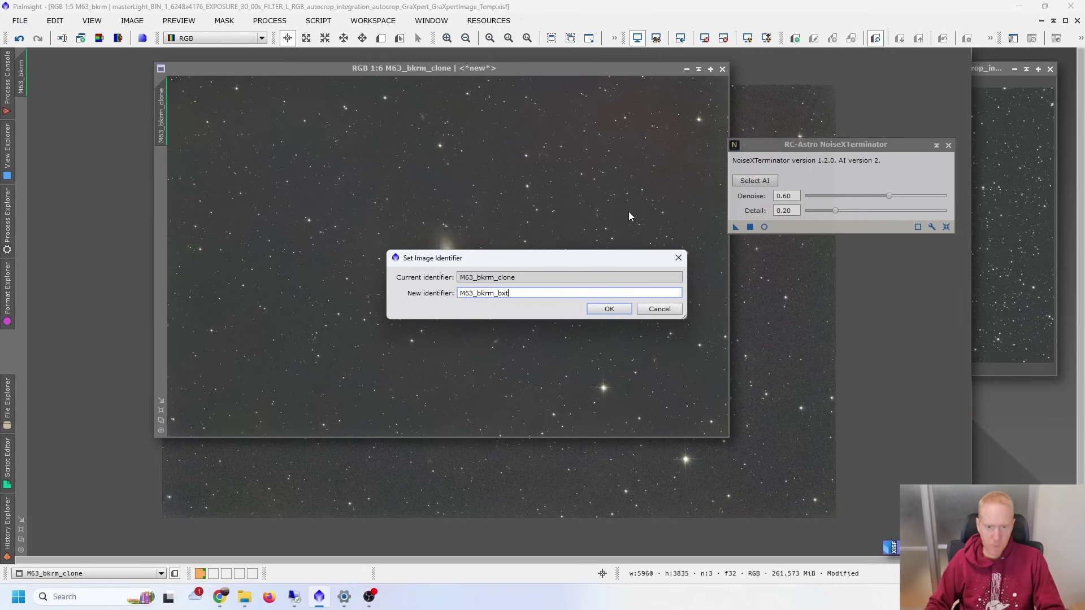
pyautogui.click(609, 309)
pyautogui.moveTo(347, 70); pyautogui.dragTo(851, 196)
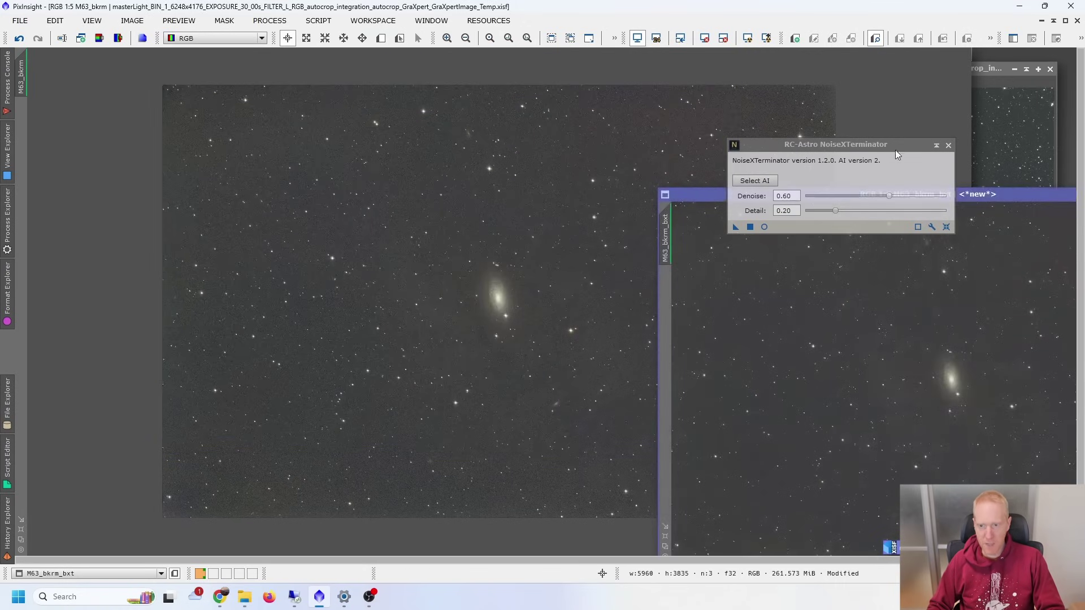
pyautogui.click(949, 146)
# Step: Run the GraXpertDenoise script on the M63_bkrm image with strength 0.60 and batch size 3
pyautogui.click(315, 155)
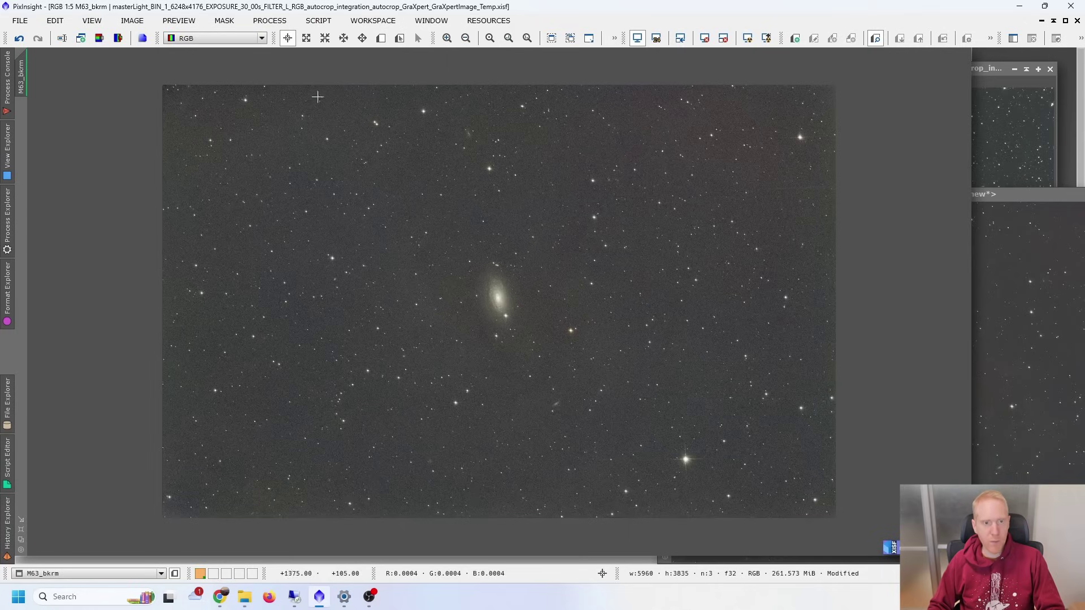
pyautogui.click(318, 21)
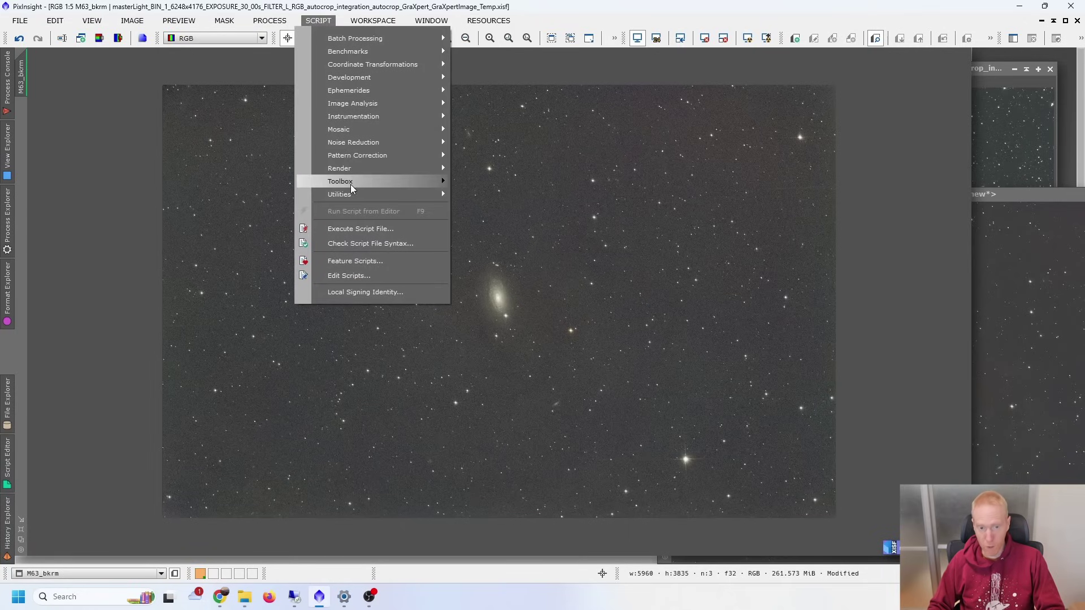
pyautogui.moveTo(352, 189)
pyautogui.click(495, 328)
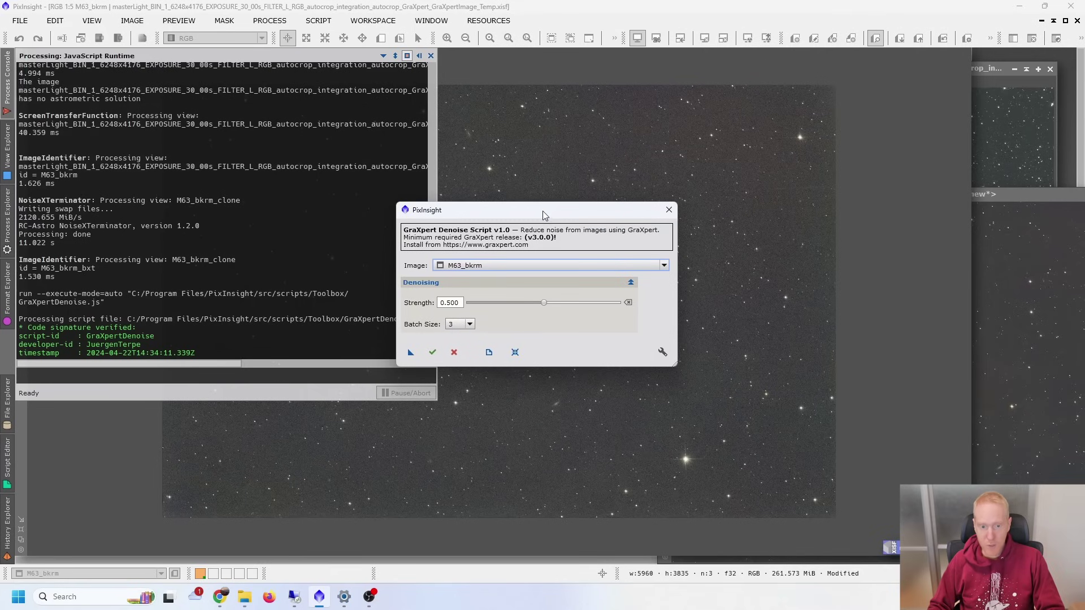
pyautogui.moveTo(544, 215); pyautogui.dragTo(730, 149)
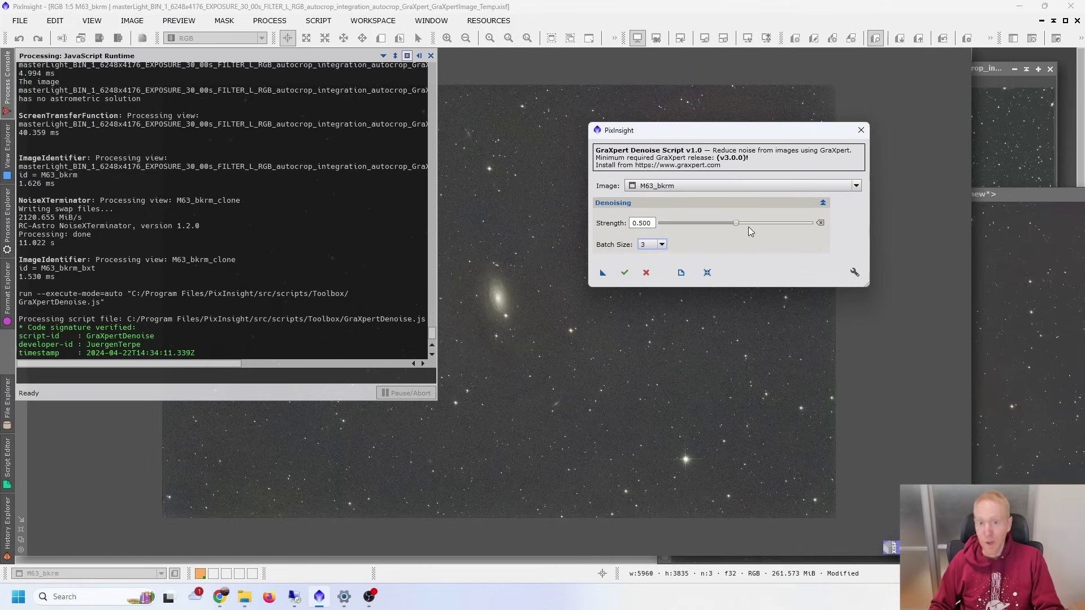
pyautogui.moveTo(738, 222); pyautogui.dragTo(752, 223)
pyautogui.press('BackSpace')
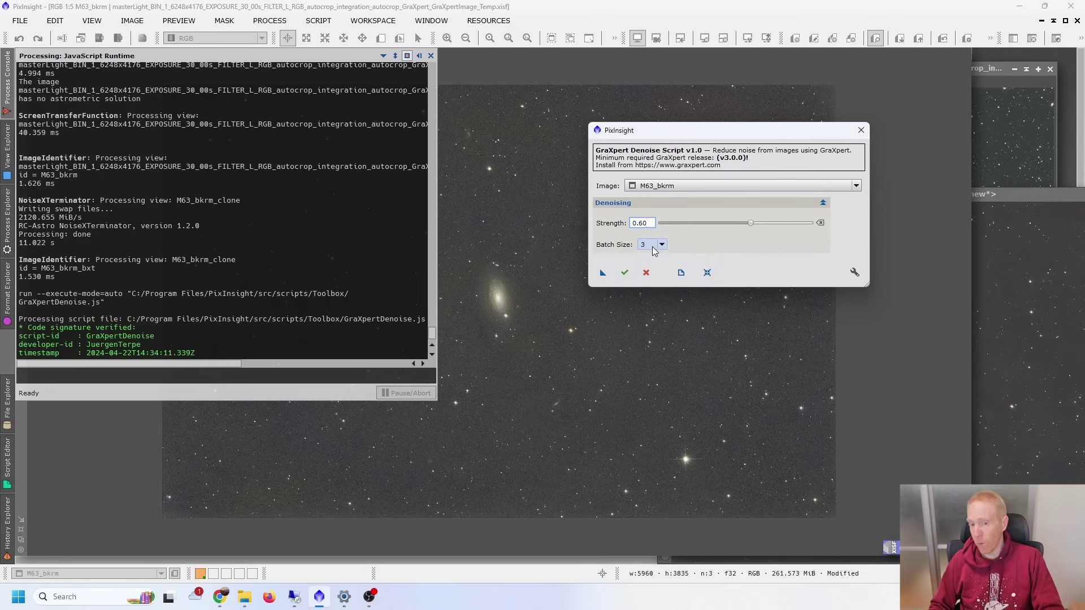
pyautogui.click(625, 273)
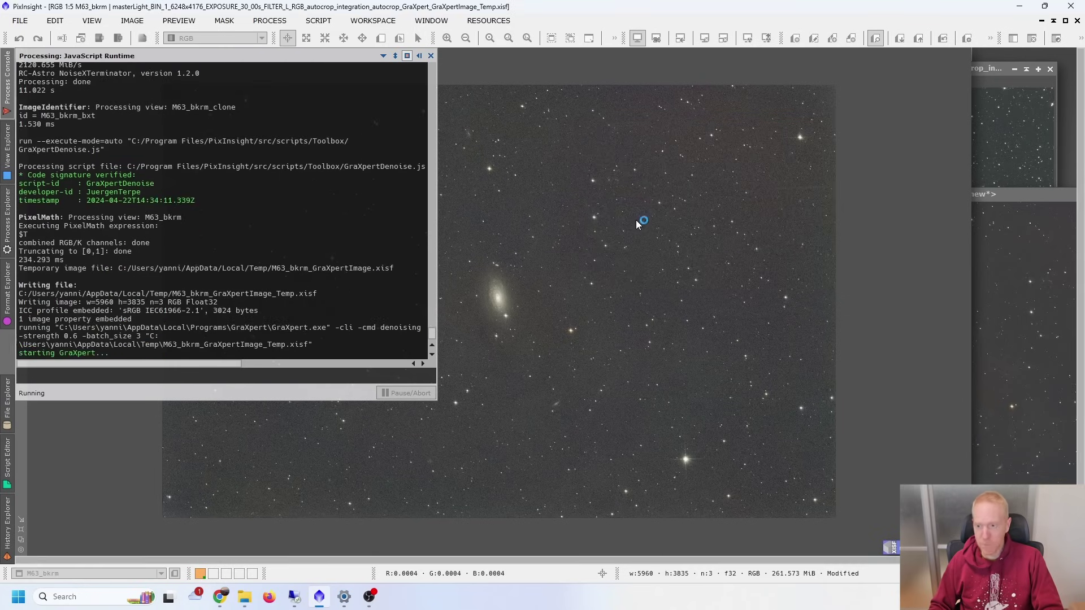
# Step: Inspect the galaxy in M63_bkrm closely, undoing and redoing the GraXpert denoise to compare both versions
pyautogui.scroll(4, 520, 285)
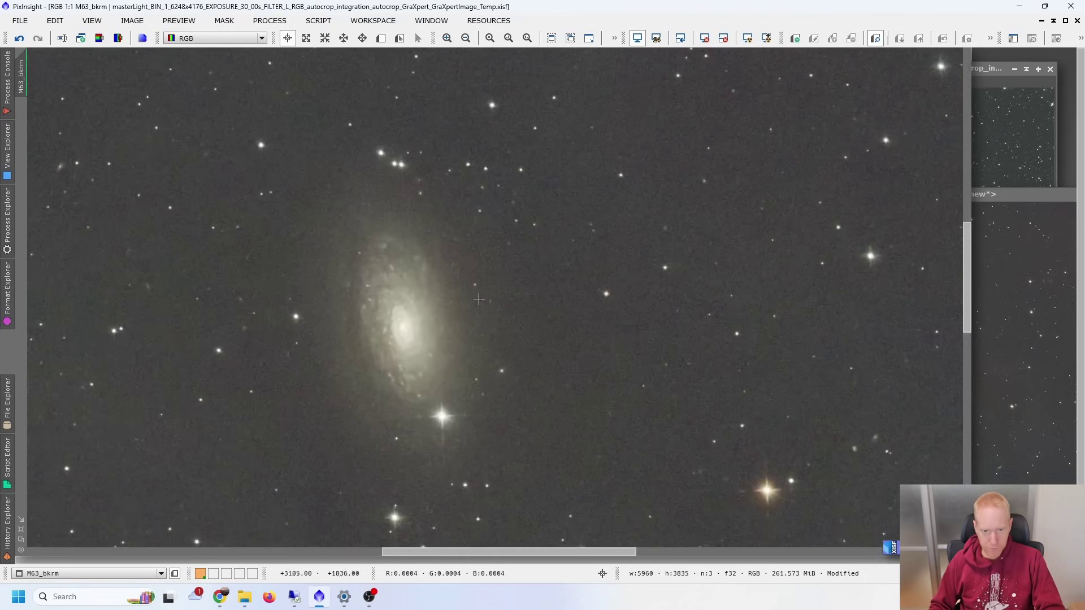
pyautogui.scroll(1, 327, 390)
pyautogui.scroll(-1, 421, 362)
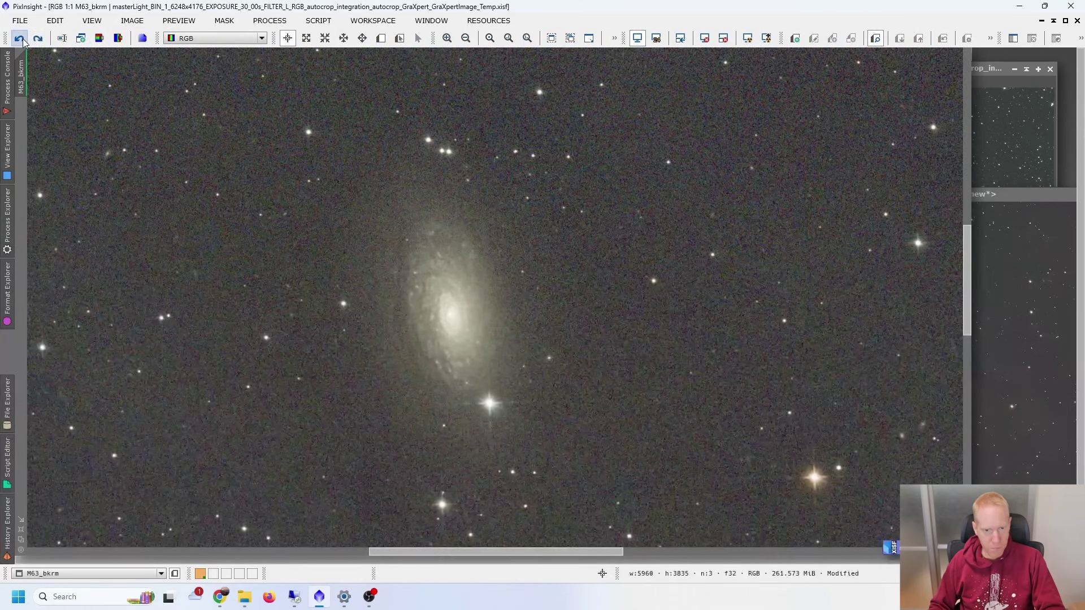
pyautogui.click(38, 39)
pyautogui.click(19, 38)
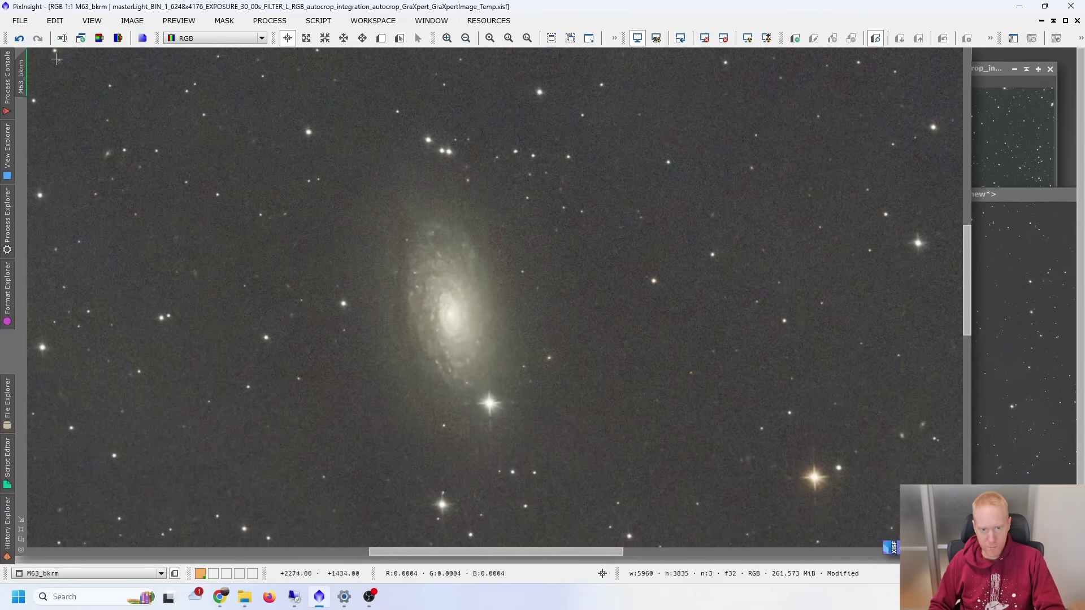
pyautogui.scroll(-3, 462, 299)
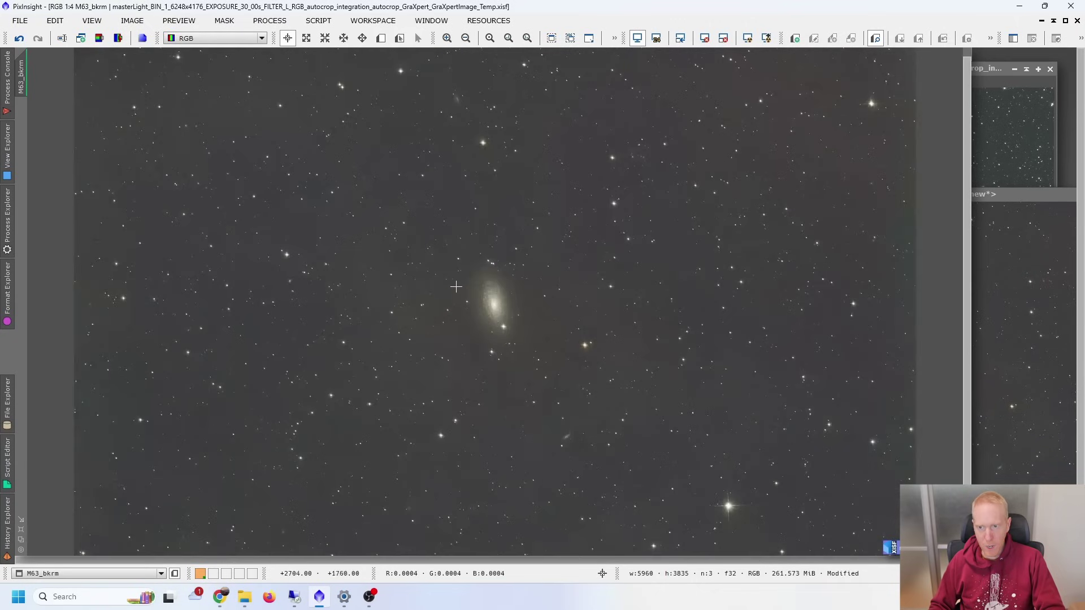
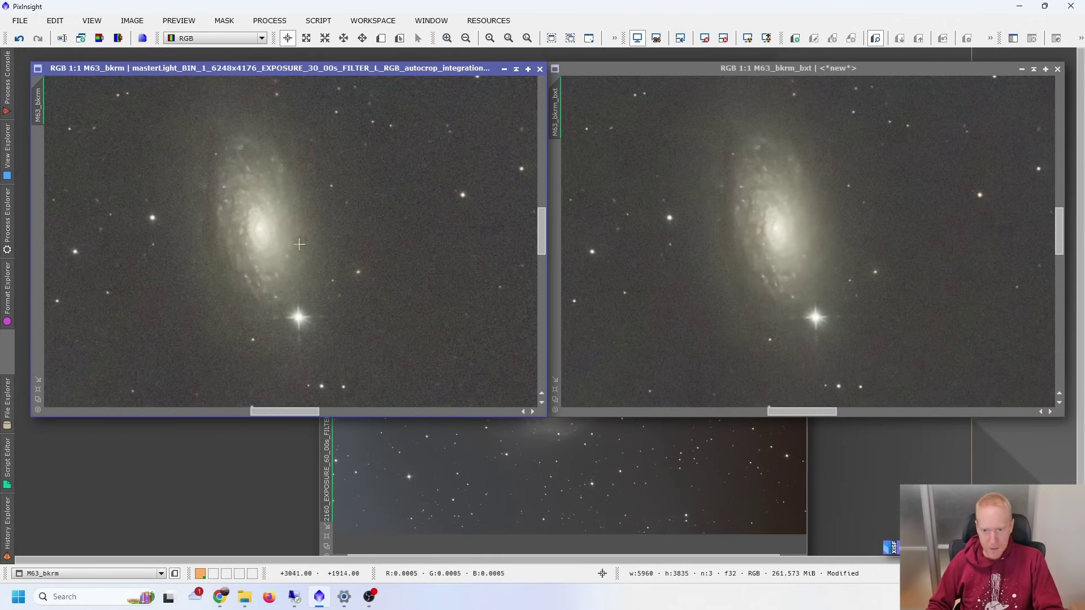
# Step: Compare the galaxy in M63_bkrm and M63_bkrm_bxt side by side, undoing and redoing the denoise on M63_bkrm
pyautogui.click(18, 40)
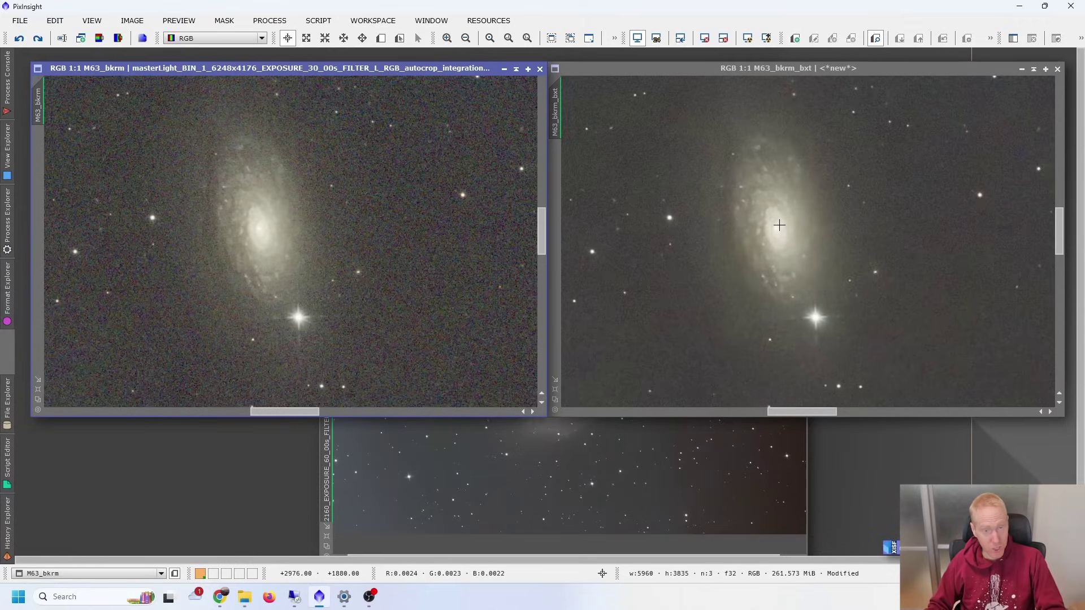
pyautogui.hotkey('ctrl', 'y')
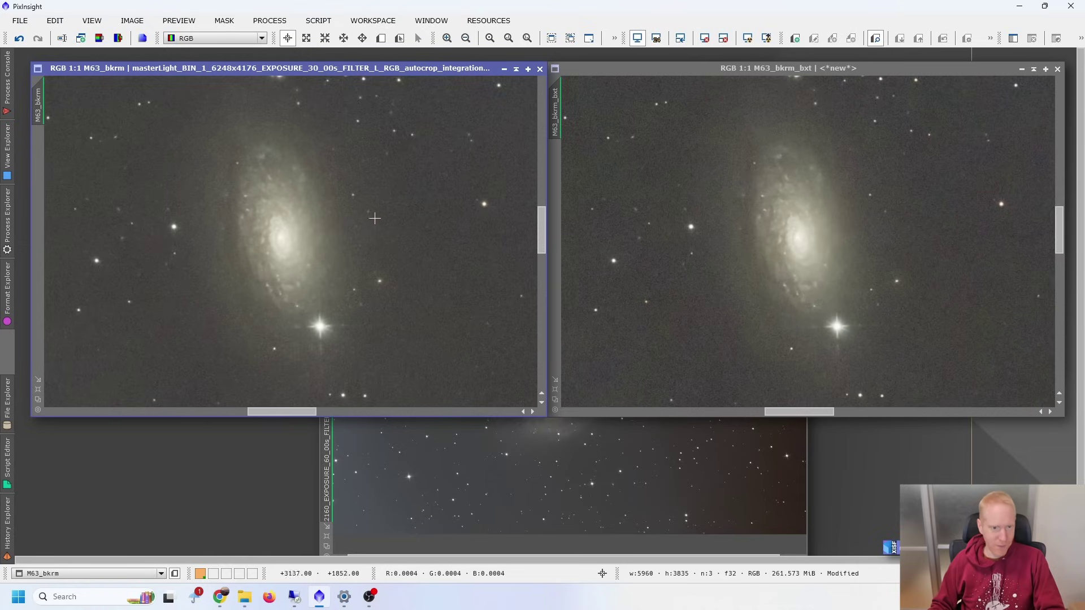
pyautogui.click(824, 250)
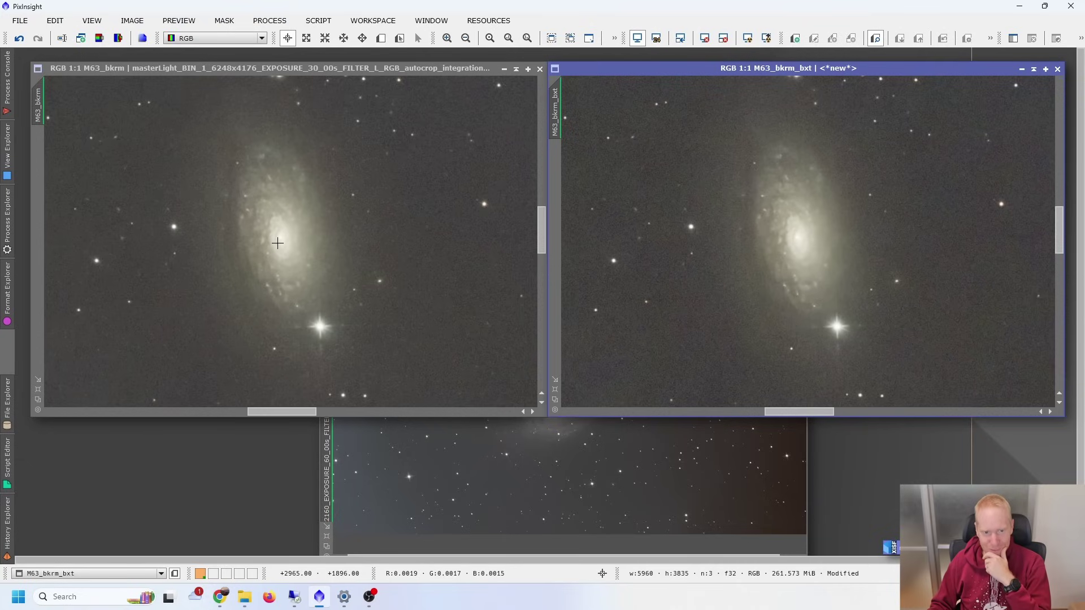
pyautogui.scroll(-1, 346, 321)
pyautogui.scroll(-1, 829, 263)
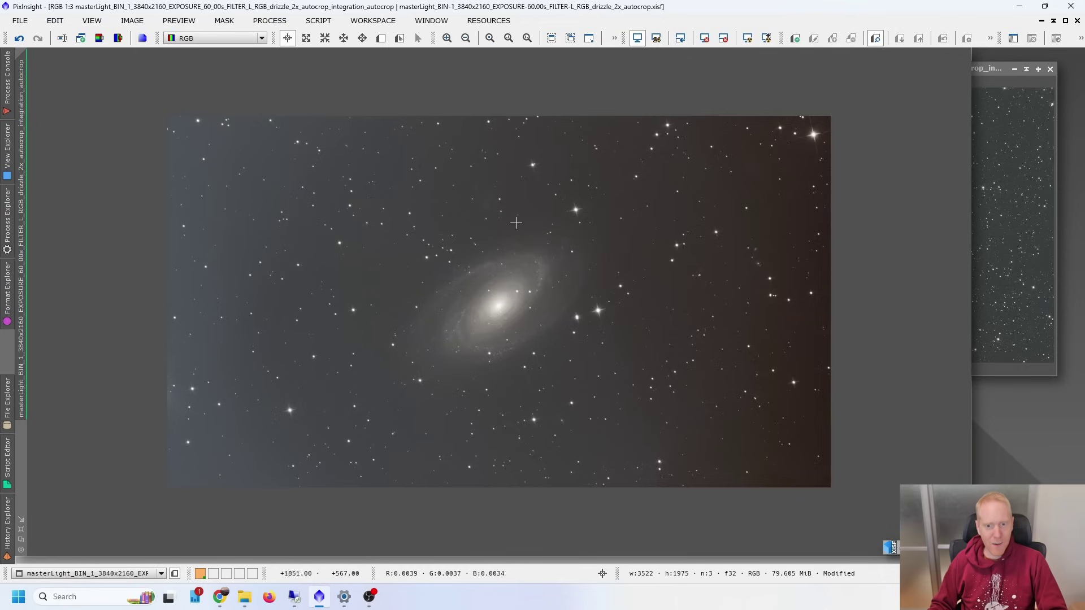
# Step: Run the GraXpert gradient removal script on the 60-second galaxy image with Subtraction correction and smoothing 0.403
pyautogui.click(318, 20)
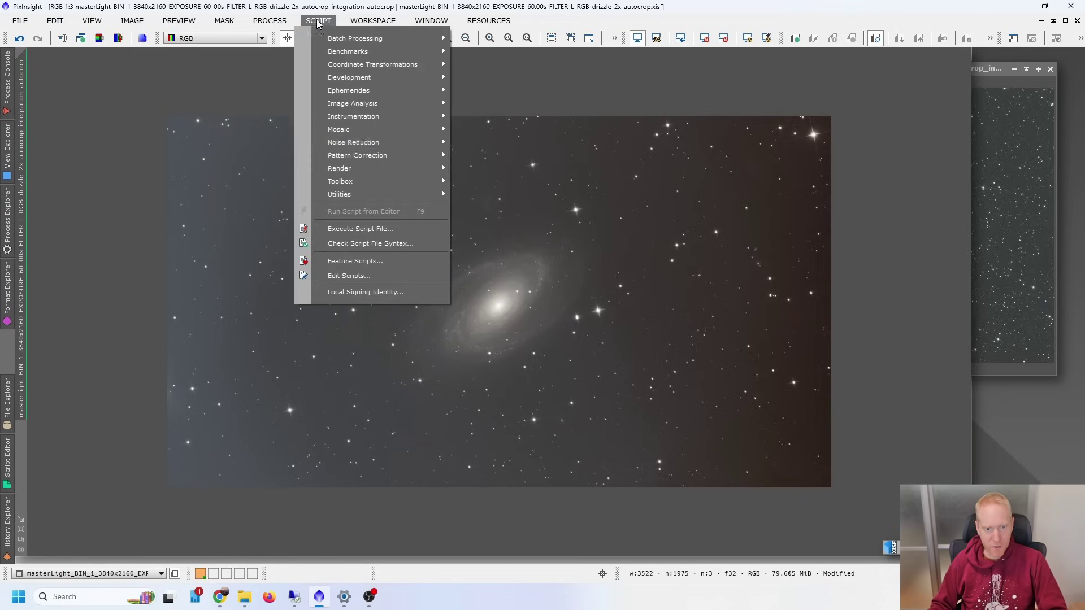
pyautogui.moveTo(355, 181)
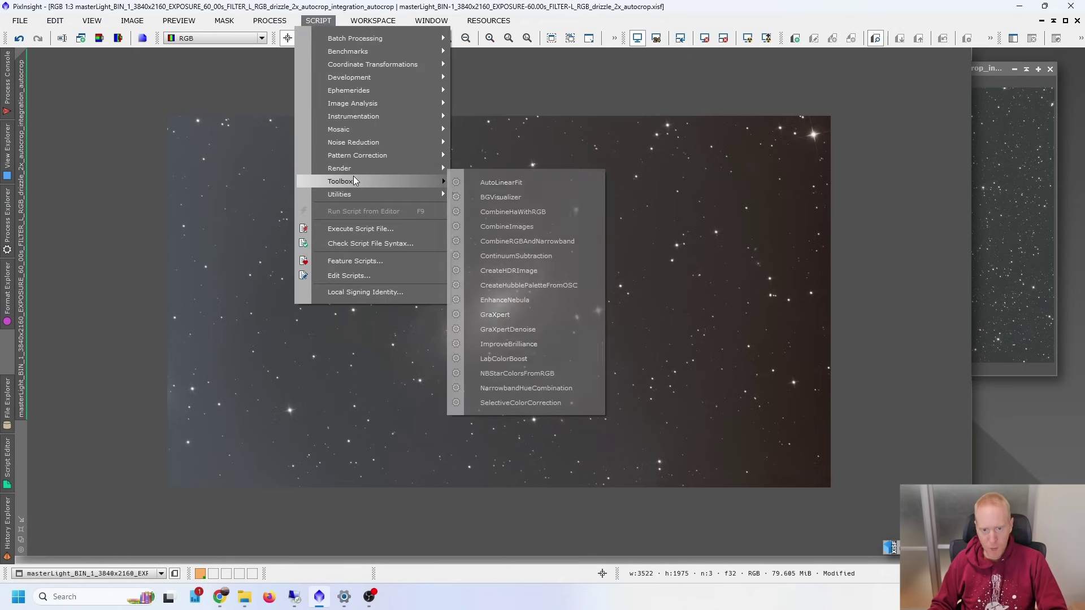
pyautogui.click(495, 314)
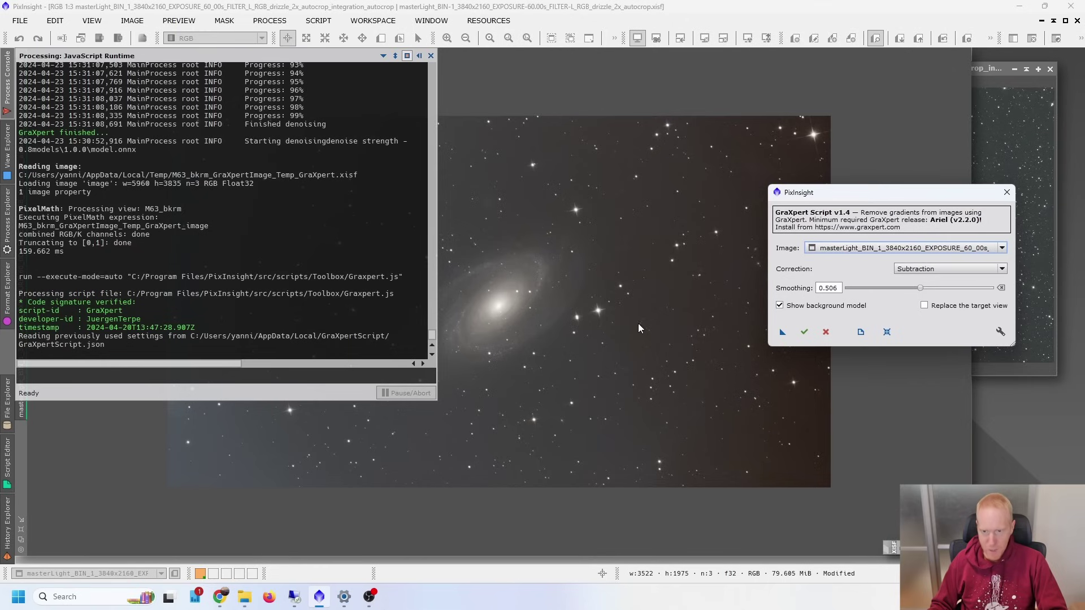
pyautogui.moveTo(920, 288); pyautogui.dragTo(907, 290)
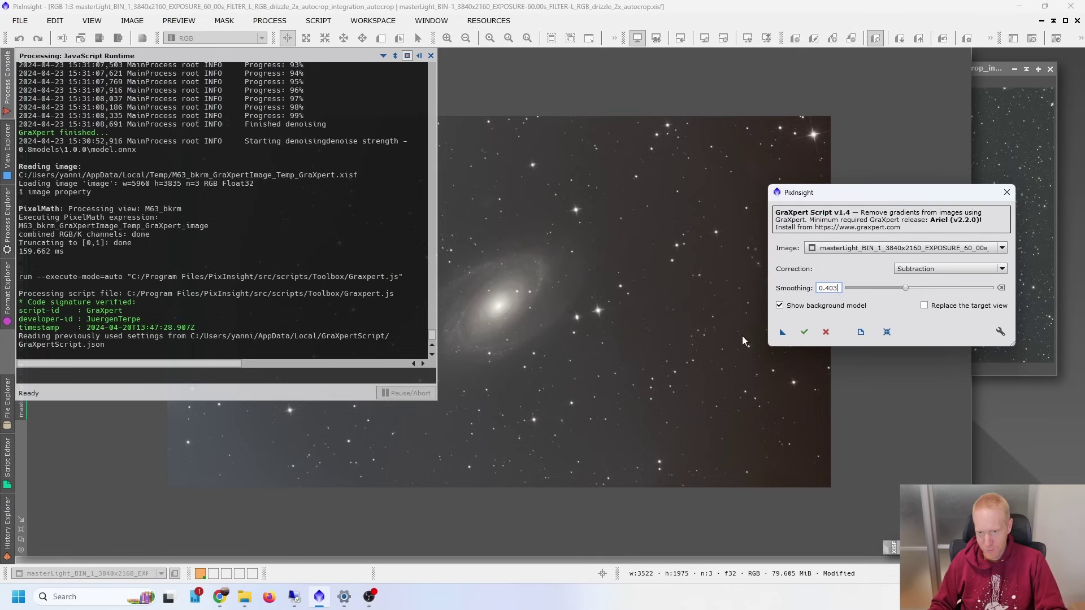
pyautogui.click(803, 332)
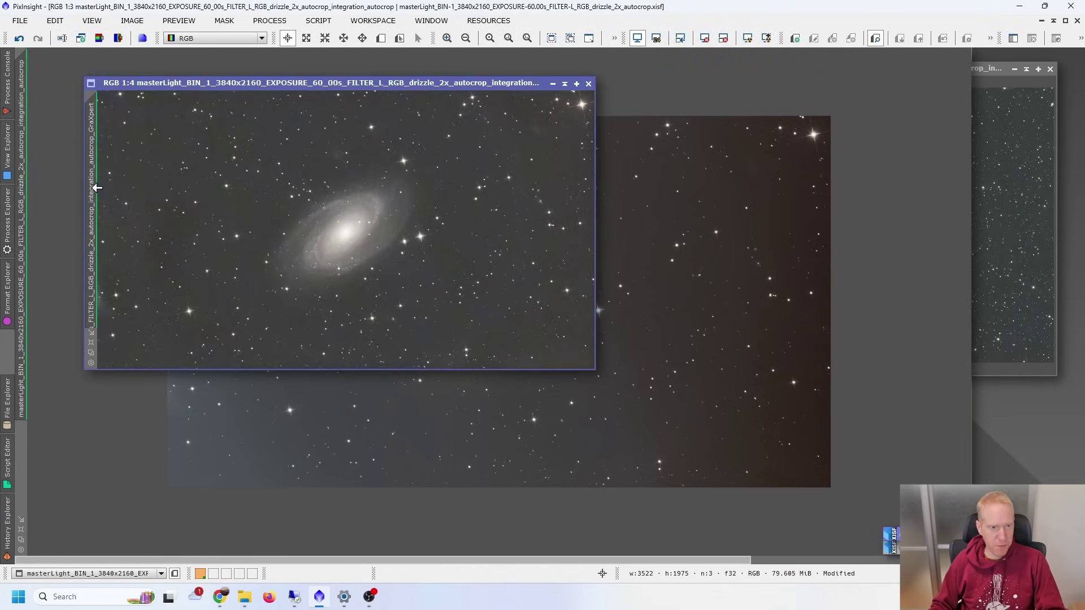
# Step: Rename the gradient-corrected galaxy image as M81_bkrm
pyautogui.doubleClick(93, 193)
pyautogui.write('M81_bkrm')
pyautogui.press('Return')
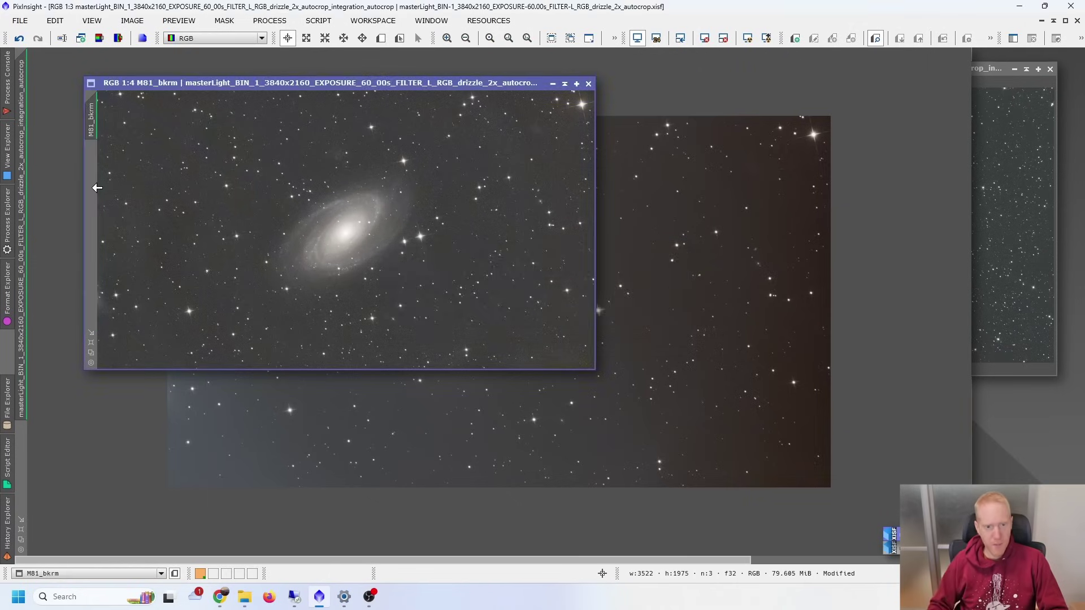
# Step: Clone M81_bkrm beside the original and denoise the clone with NoiseXTerminator at denoise 0.60 and detail 0.20
pyautogui.moveTo(94, 109); pyautogui.dragTo(1005, 410)
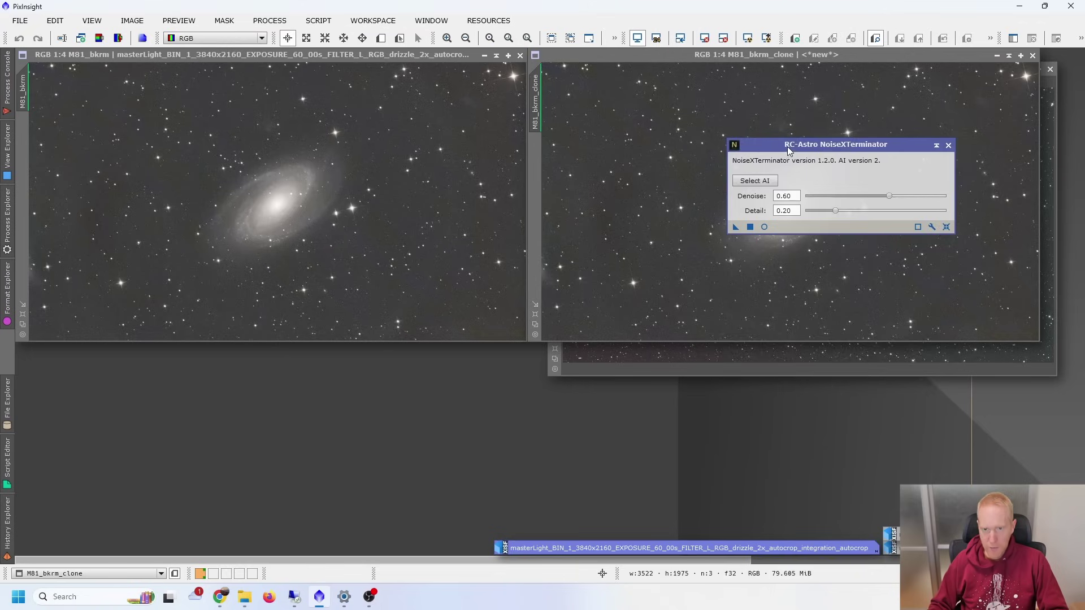
pyautogui.moveTo(830, 146); pyautogui.dragTo(807, 338)
pyautogui.moveTo(707, 420); pyautogui.dragTo(722, 256)
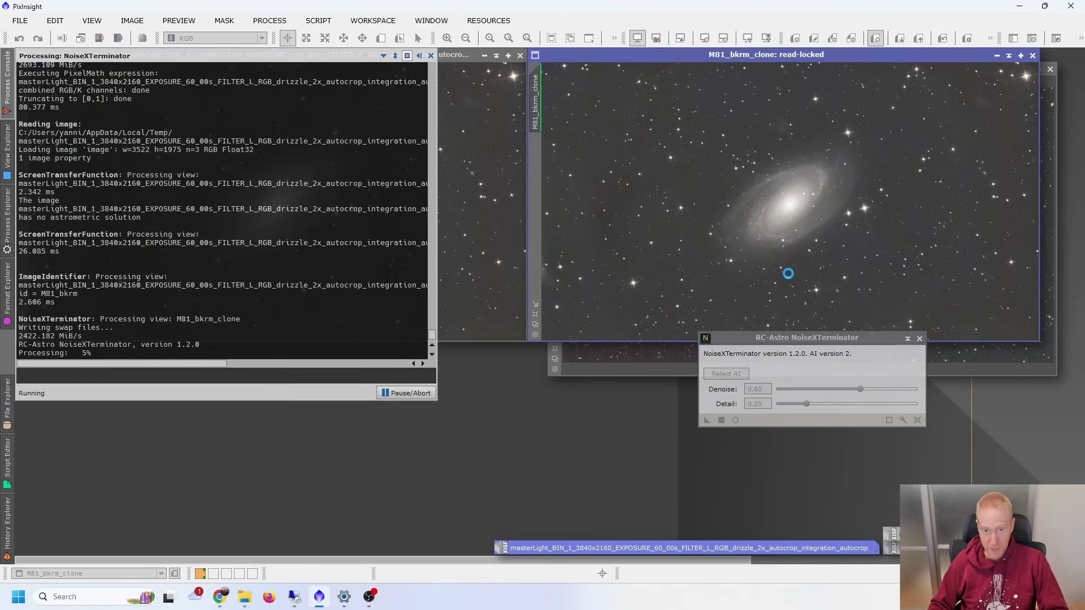
# Step: Run the GraXpertDenoise script on the M81_bkrm image with strength 0.810 and batch size 3
pyautogui.click(249, 63)
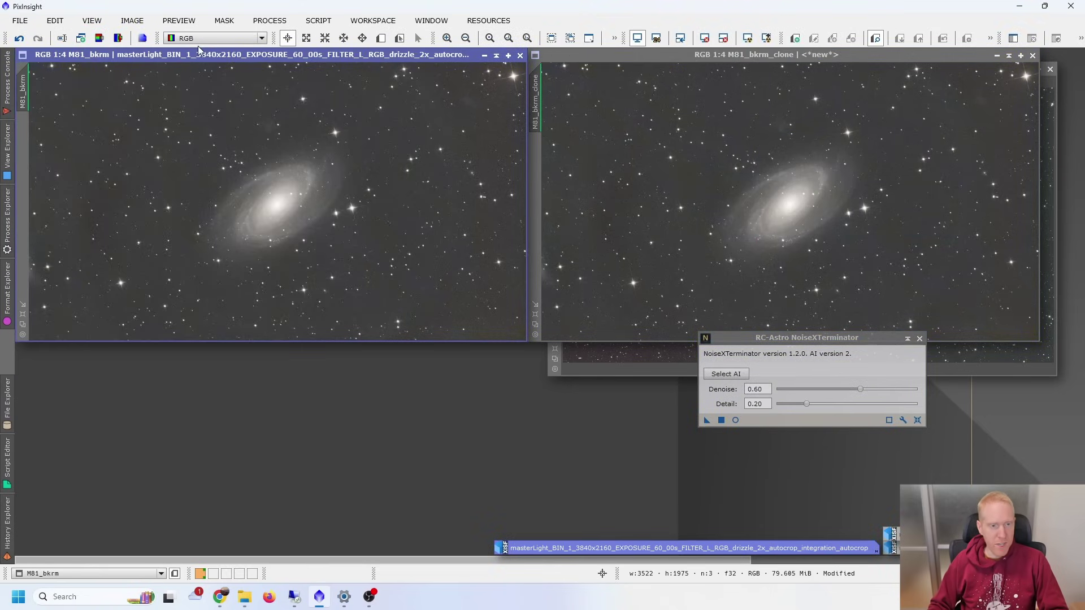
pyautogui.click(318, 21)
pyautogui.moveTo(411, 184)
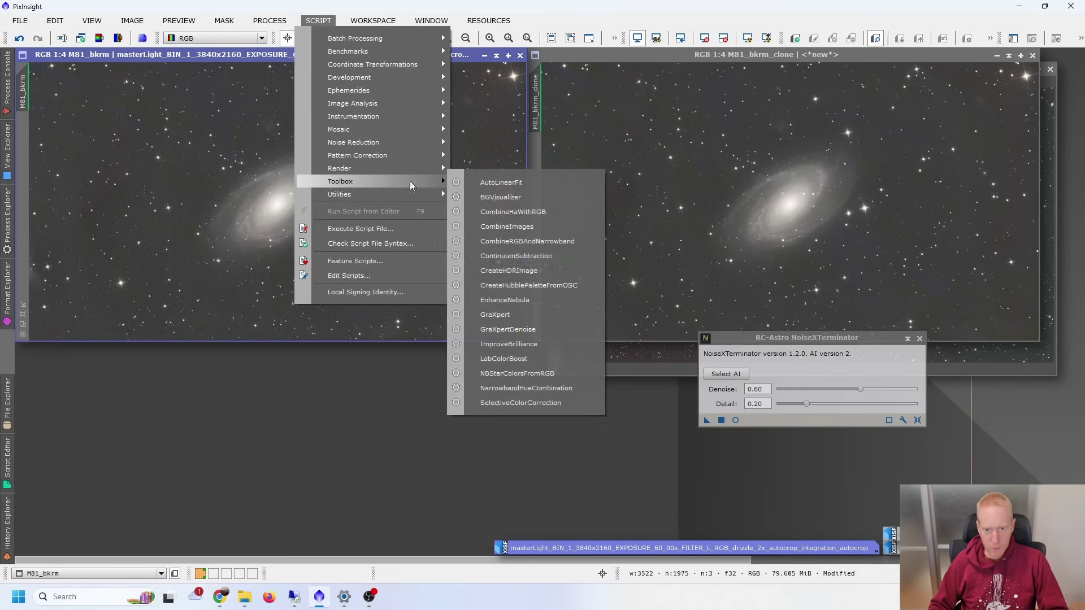
pyautogui.click(509, 329)
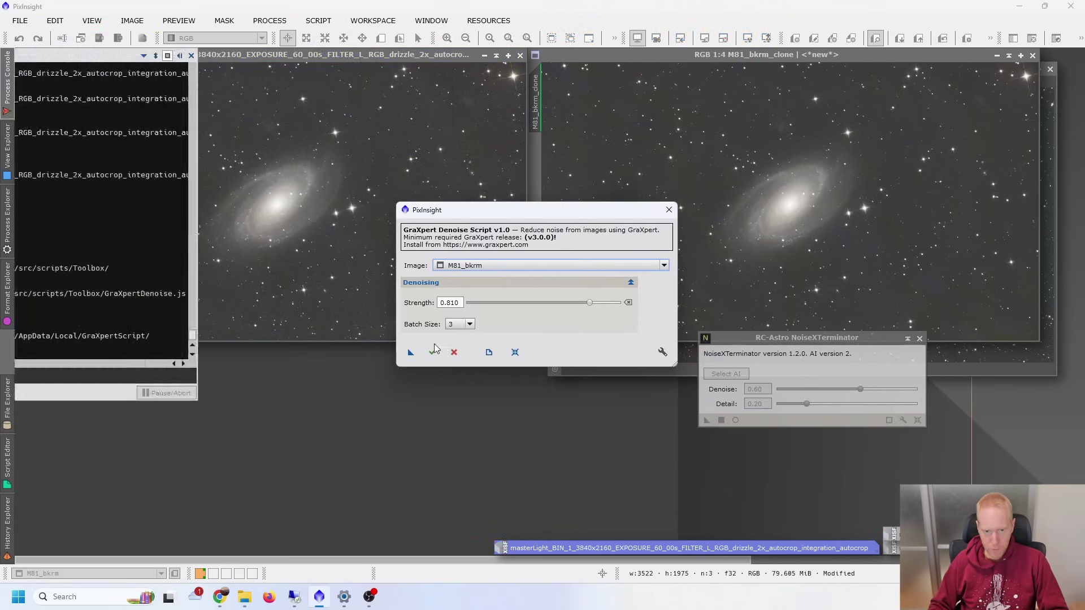
pyautogui.moveTo(526, 215); pyautogui.dragTo(827, 130)
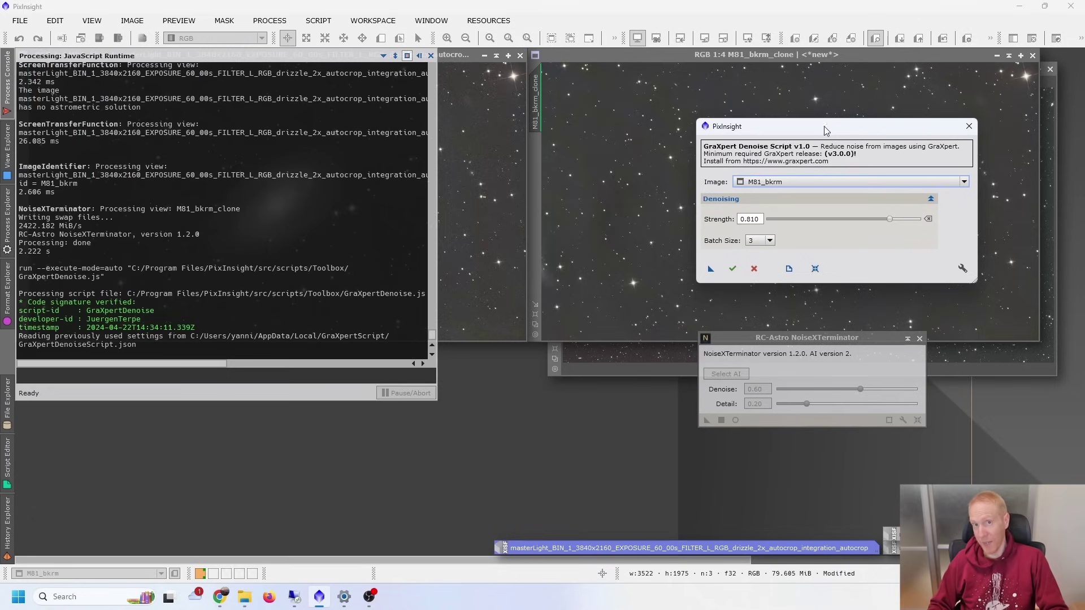
pyautogui.click(733, 265)
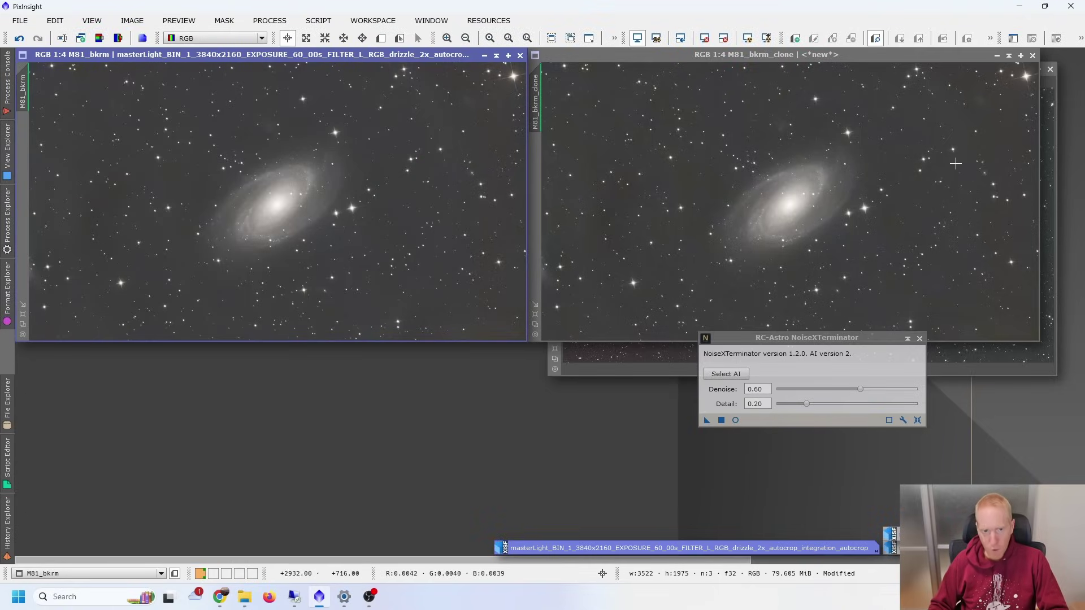
# Step: Examine the galaxy core up close in both M81 images, undoing and redoing each denoise to compare before and after
pyautogui.scroll(1, 287, 207)
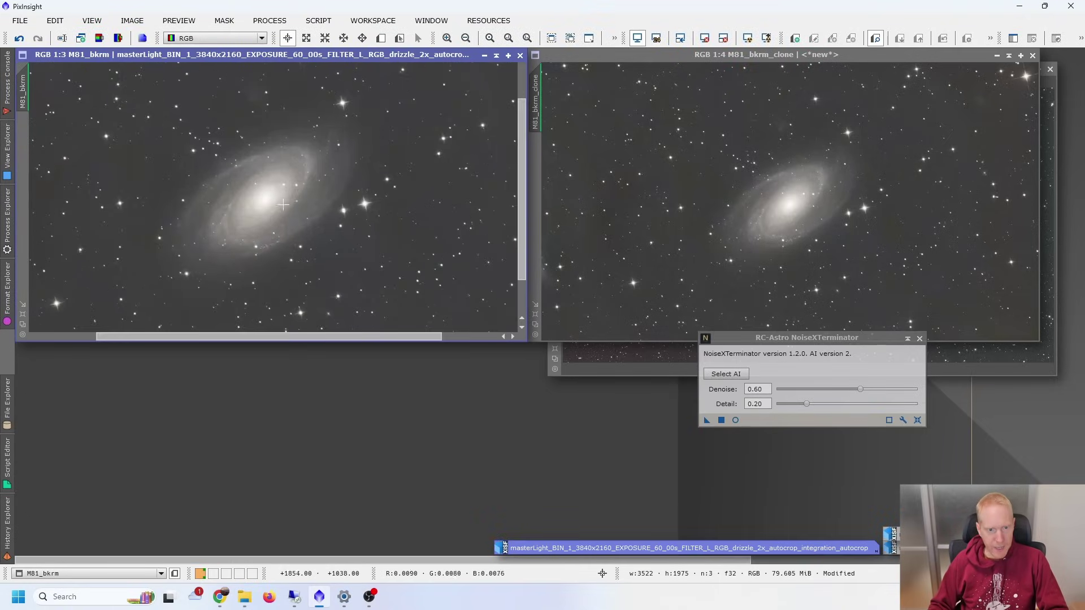
pyautogui.scroll(1, 287, 207)
pyautogui.scroll(1, 401, 238)
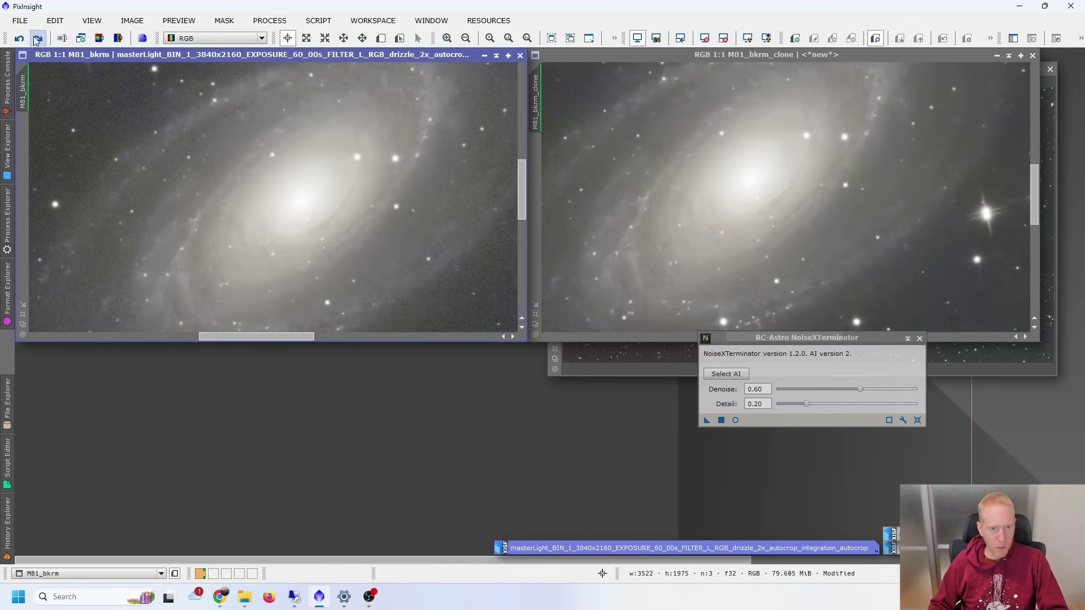
pyautogui.click(687, 50)
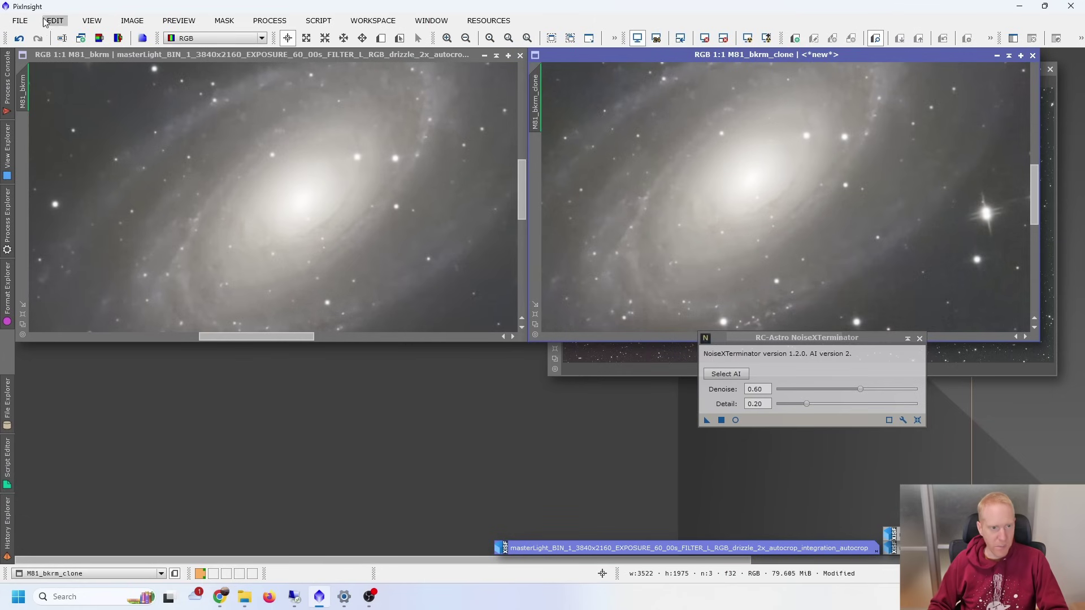
pyautogui.click(19, 39)
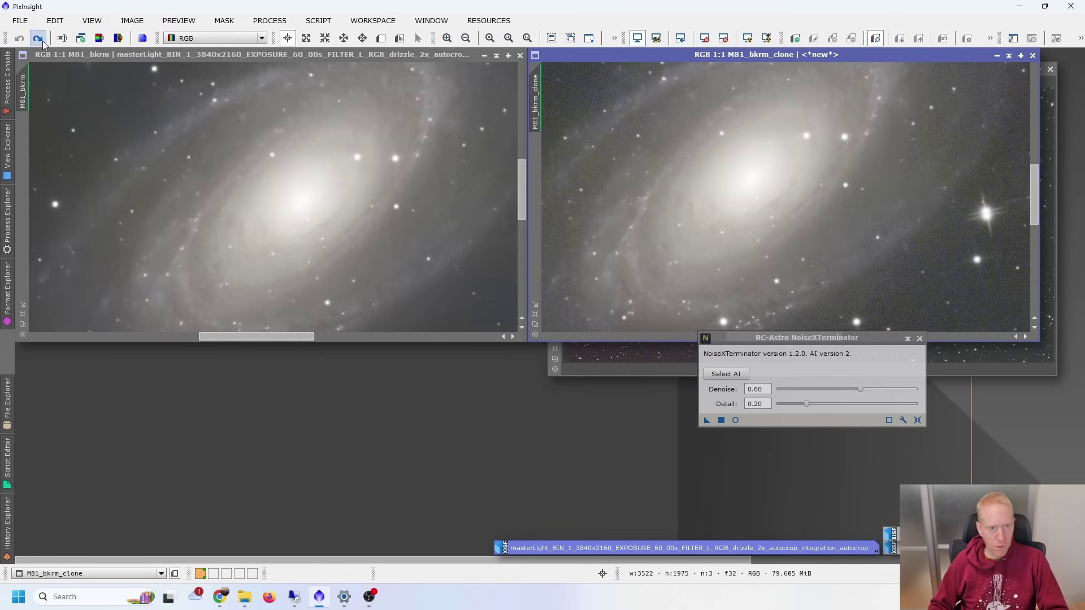
pyautogui.click(40, 41)
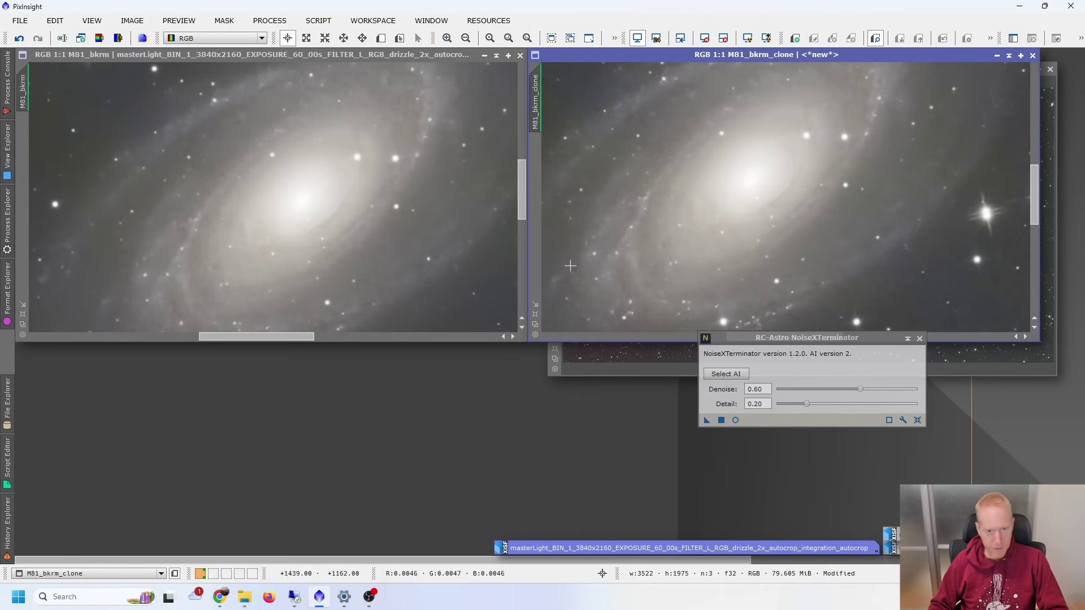
# Step: Compare M81_bkrm and its clone at overview and 1:1 scale, checking the spiral arms and surrounding stars
pyautogui.scroll(-1, 283, 238)
pyautogui.scroll(-1, 898, 255)
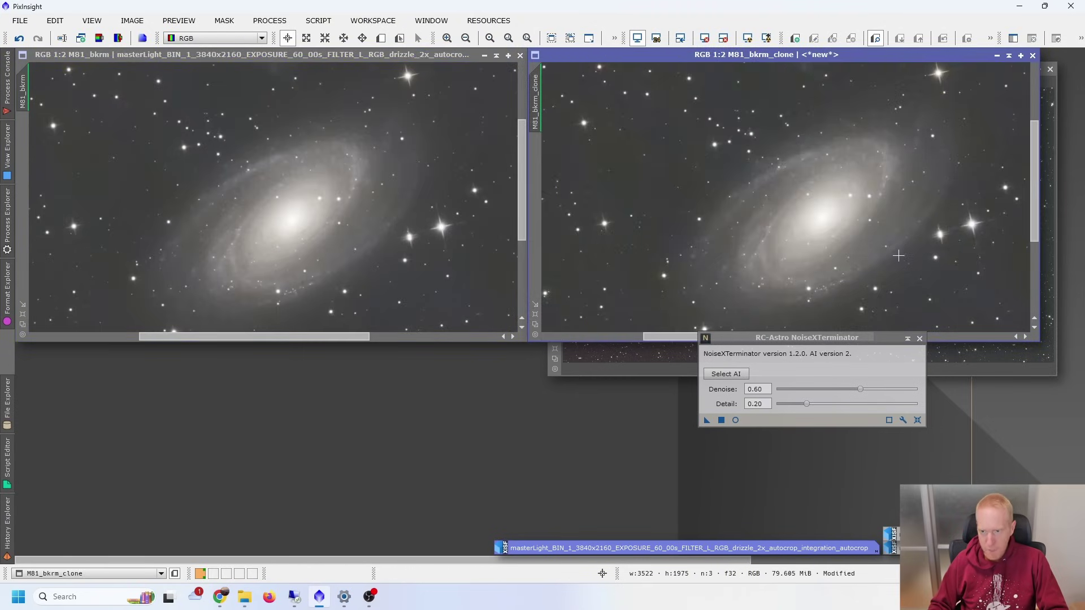
pyautogui.scroll(-1, 352, 252)
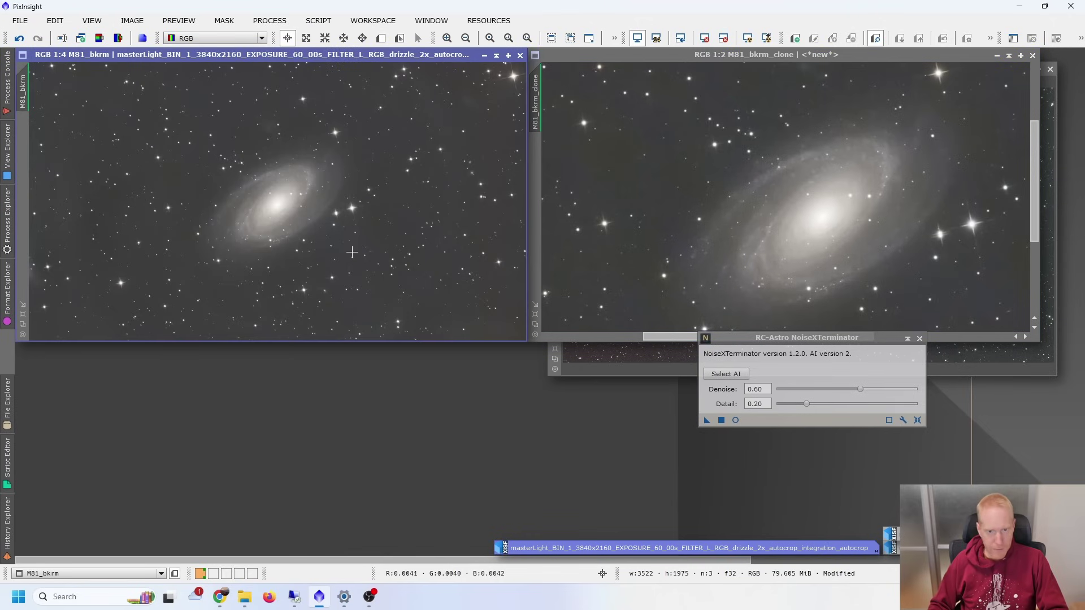
pyautogui.scroll(-1, 821, 241)
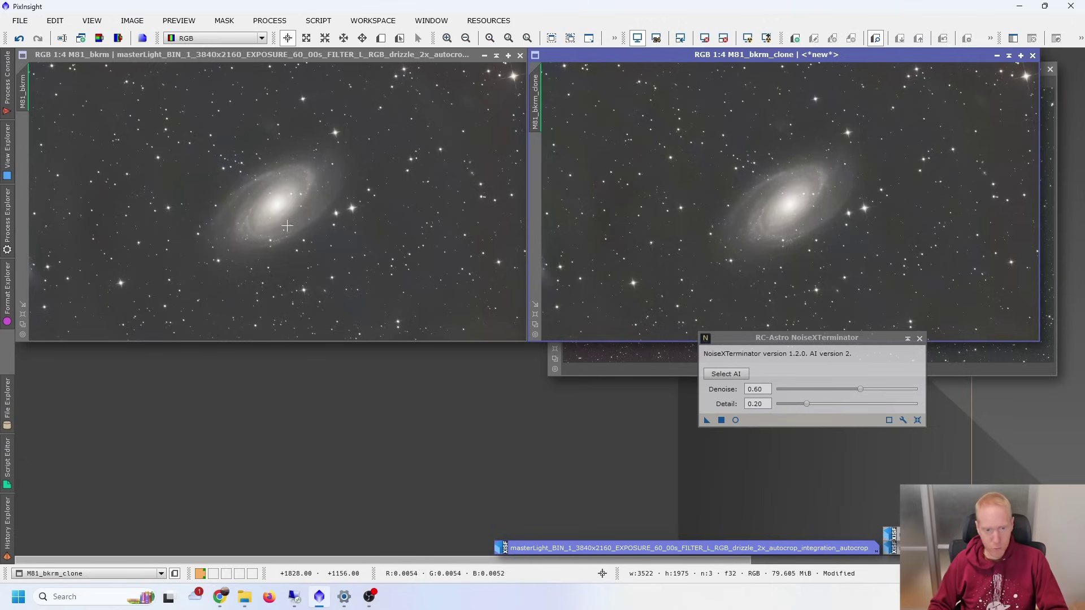
pyautogui.scroll(2, 297, 225)
pyautogui.scroll(1, 378, 122)
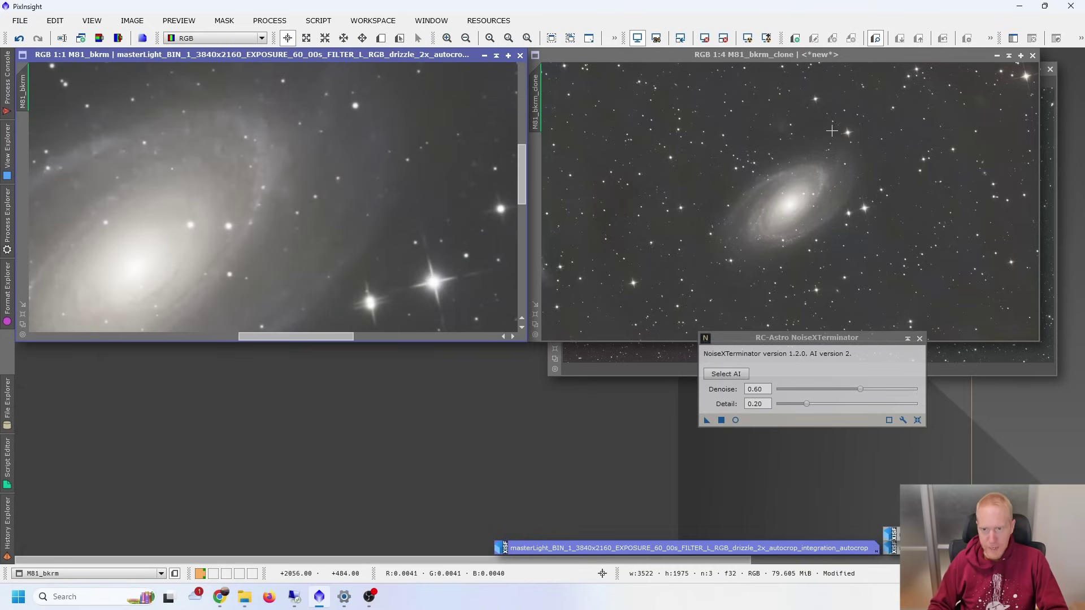
pyautogui.scroll(3, 858, 158)
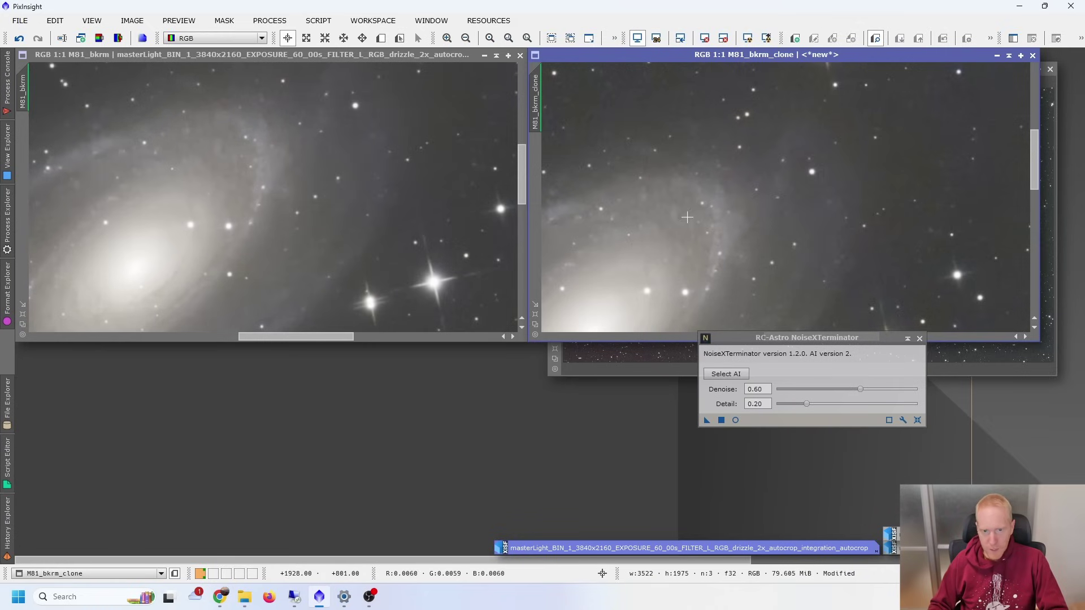
pyautogui.moveTo(560, 191); pyautogui.dragTo(371, 313)
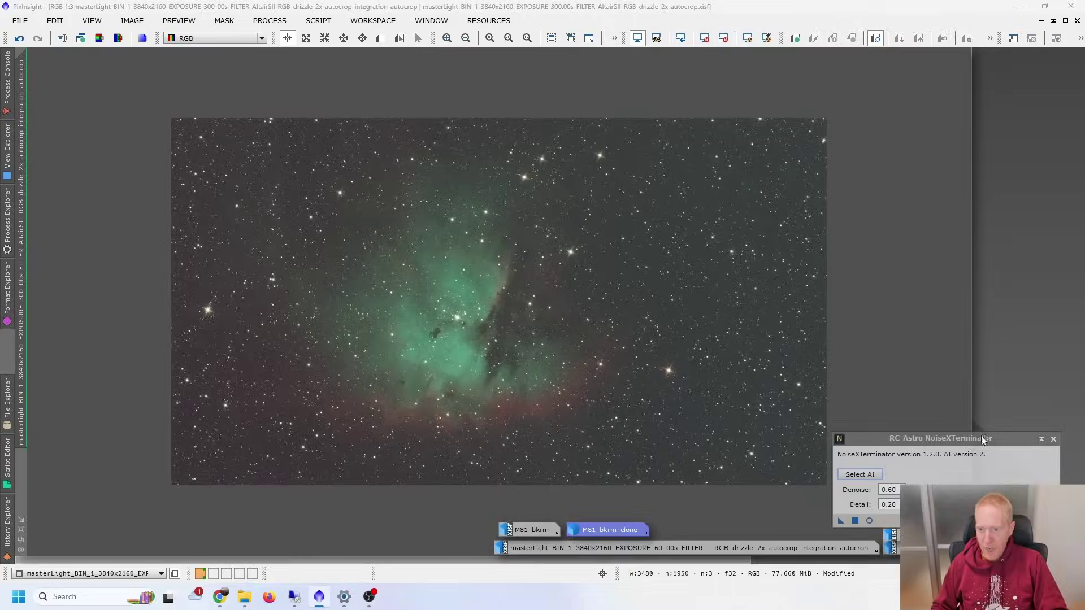
# Step: Run the GraXpert script on the 300-second AltairSII nebula image with Subtraction correction, smoothing 1.000 and the background model shown
pyautogui.moveTo(976, 441); pyautogui.dragTo(976, 220)
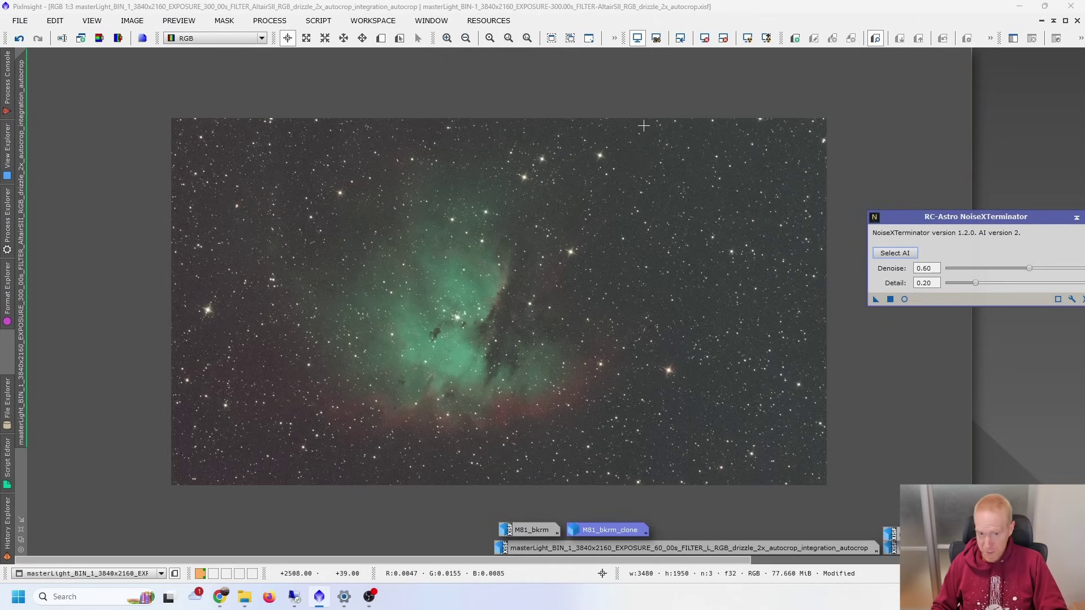
pyautogui.click(284, 21)
pyautogui.click(285, 21)
pyautogui.click(318, 21)
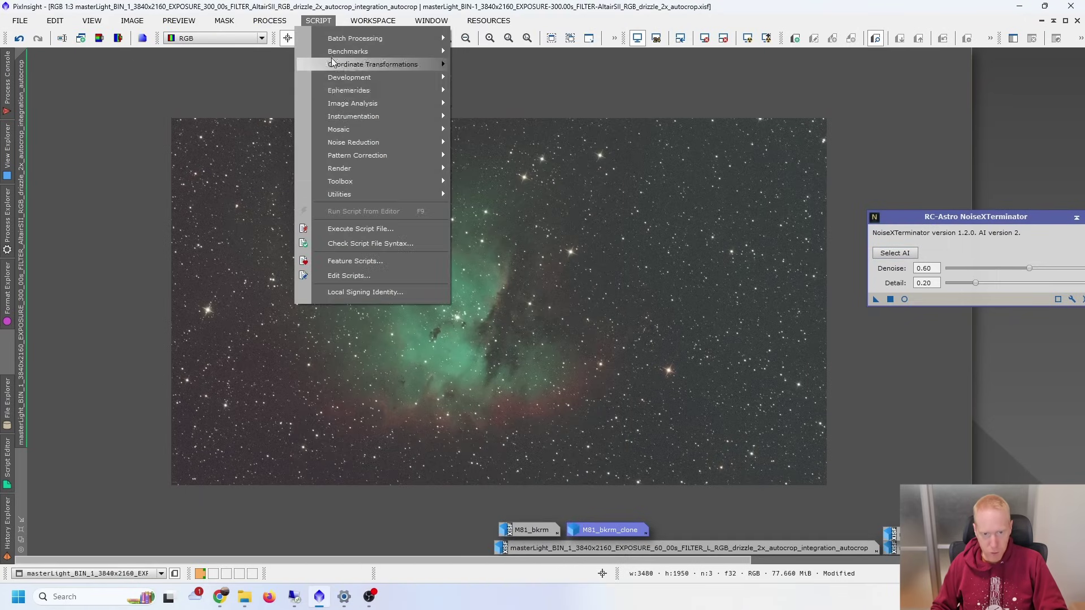
pyautogui.moveTo(340, 182)
pyautogui.click(509, 314)
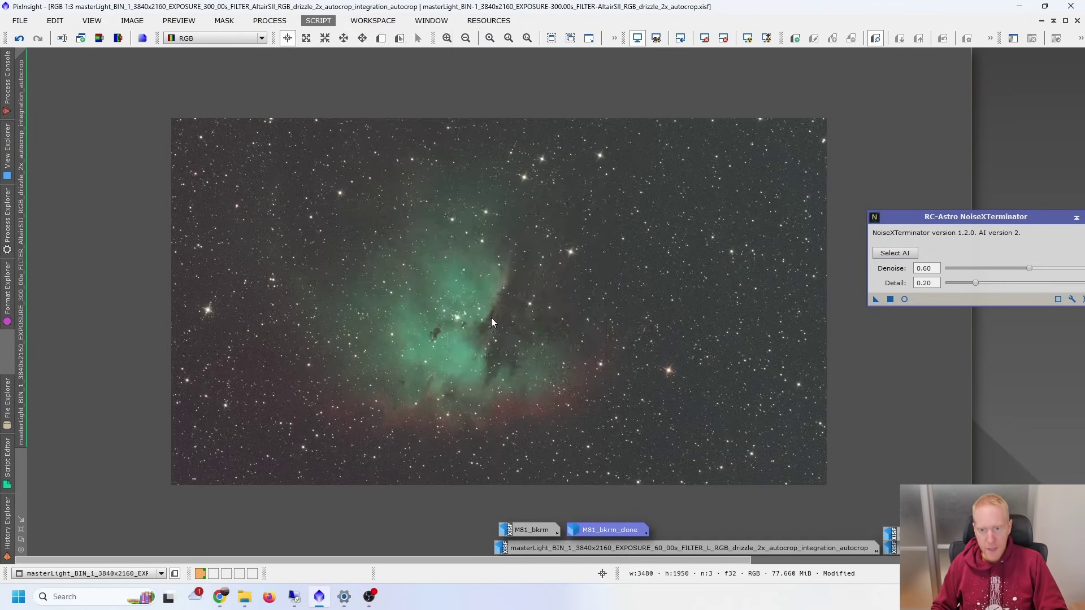
pyautogui.moveTo(551, 306); pyautogui.dragTo(663, 303)
pyautogui.moveTo(482, 213); pyautogui.dragTo(985, 252)
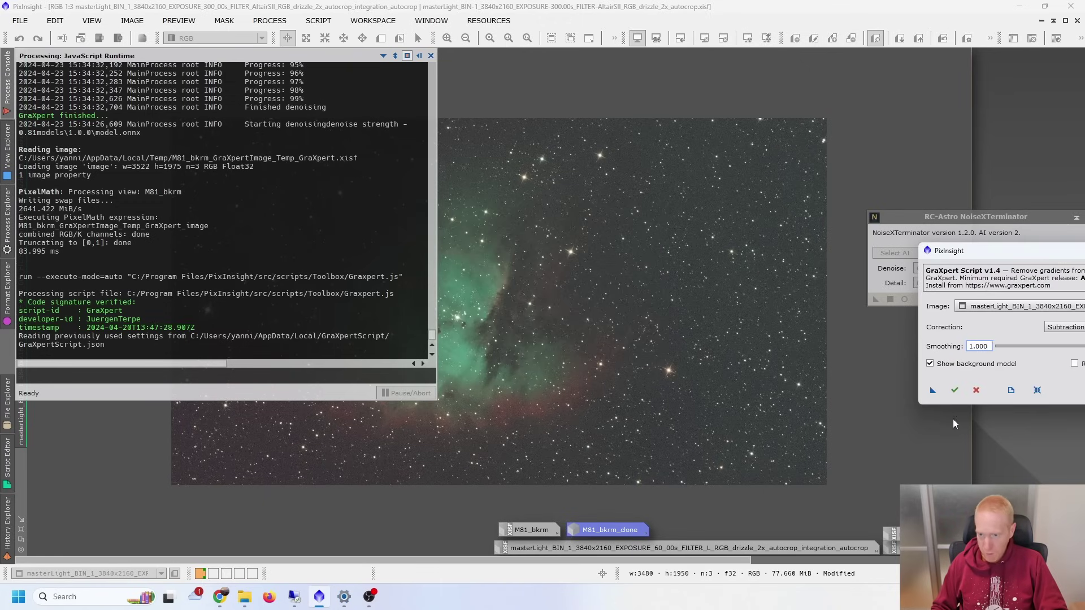
pyautogui.moveTo(996, 255); pyautogui.dragTo(828, 220)
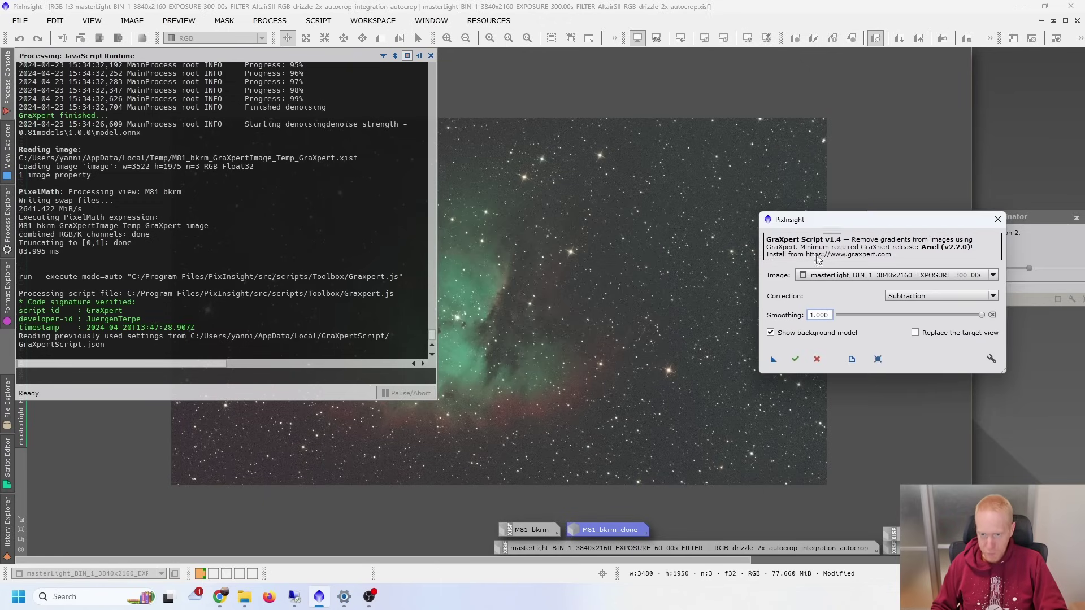
pyautogui.click(787, 356)
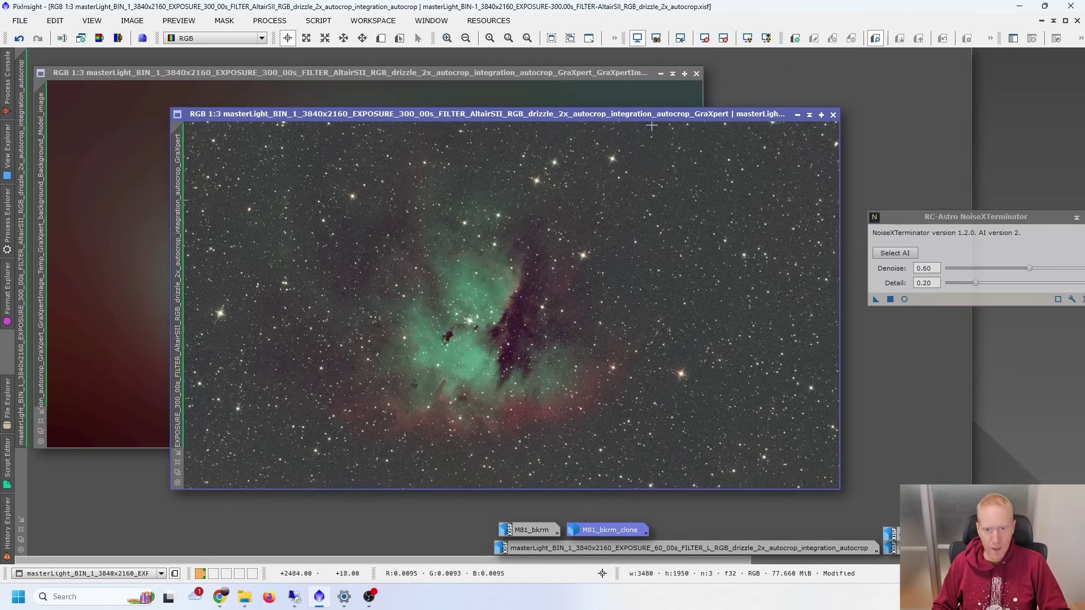
# Step: Close the GraXpert background model and the GraXpert-corrected copy of the 300-second nebula image, discarding unsaved data
pyautogui.moveTo(640, 115); pyautogui.dragTo(631, 407)
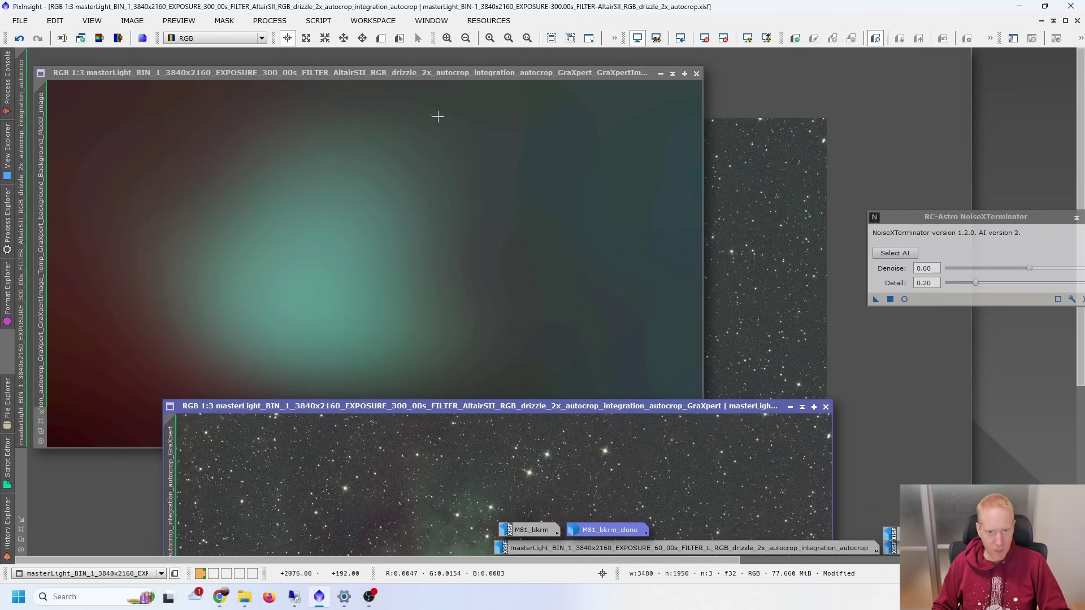
pyautogui.click(696, 73)
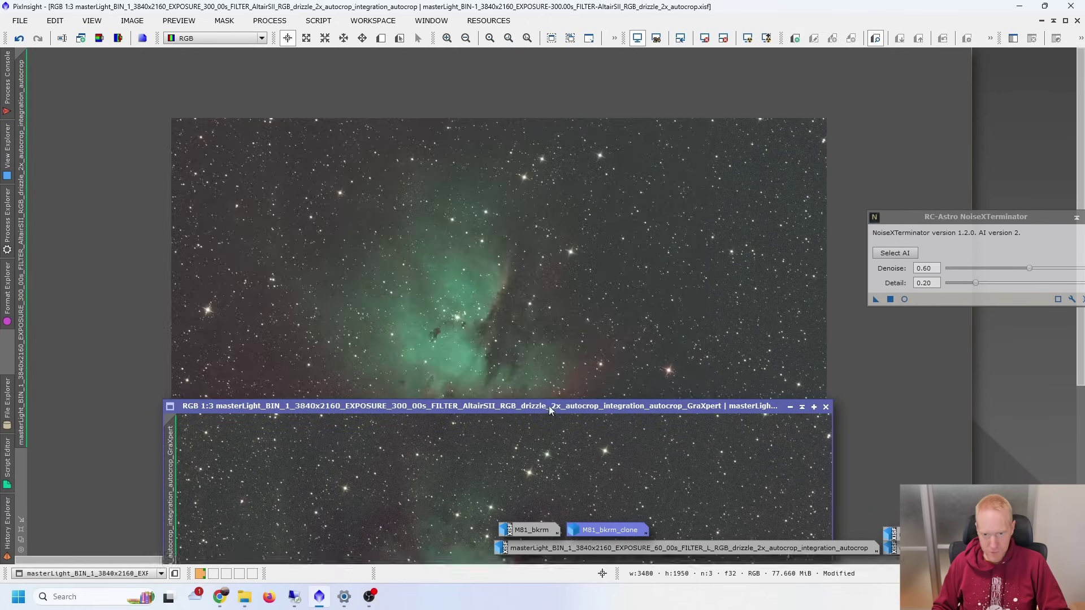
pyautogui.moveTo(551, 411); pyautogui.dragTo(460, 161)
pyautogui.click(735, 157)
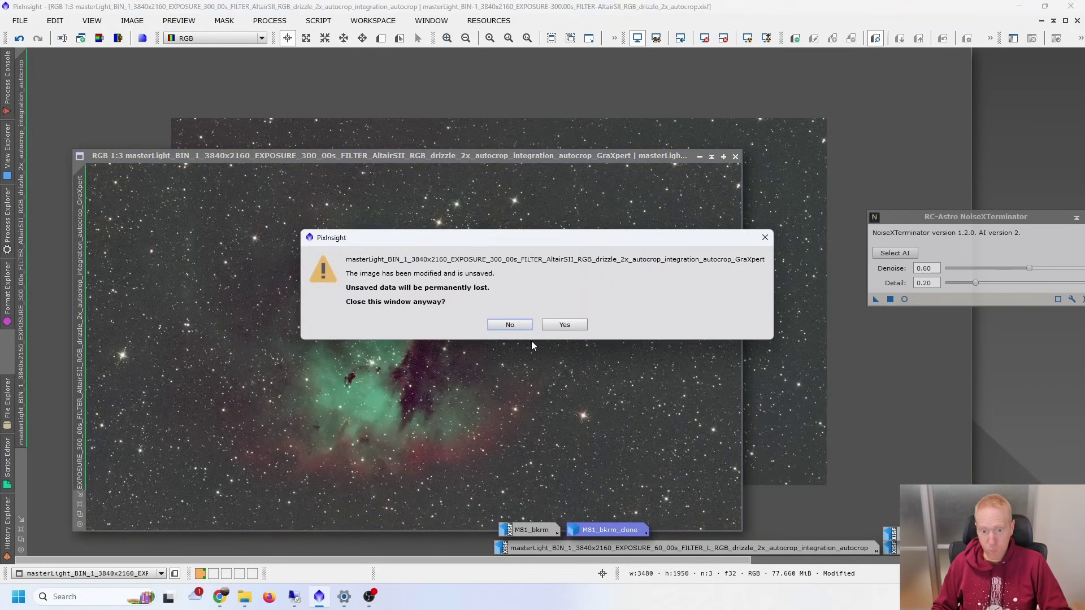
pyautogui.click(564, 325)
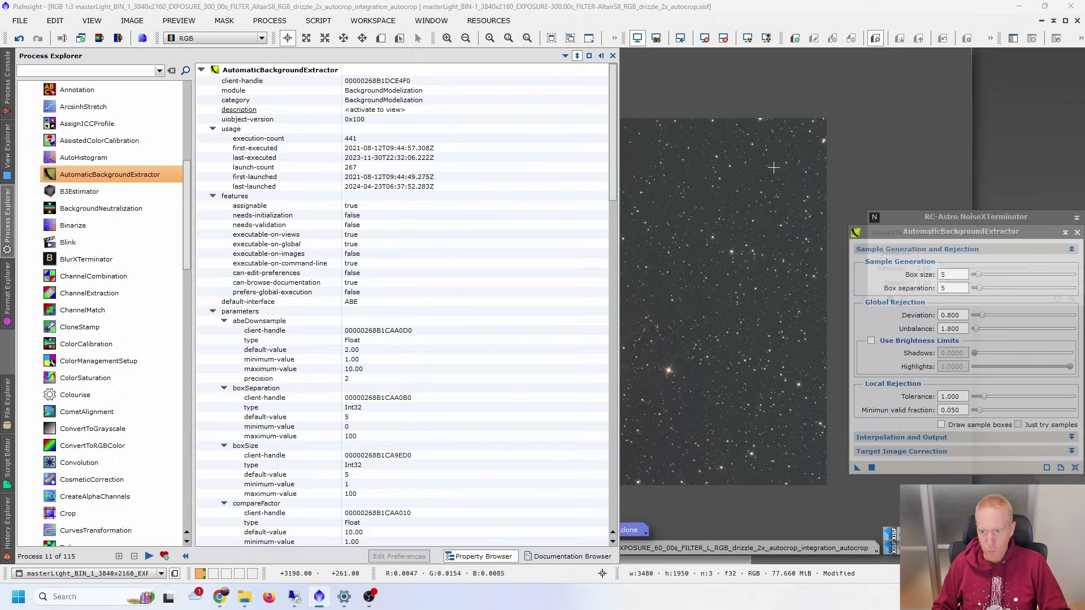
# Step: Run AutomaticBackgroundExtractor on the original 300-second AltairSII nebula image with function degree 2 and Subtraction correction
pyautogui.moveTo(921, 232); pyautogui.dragTo(720, 209)
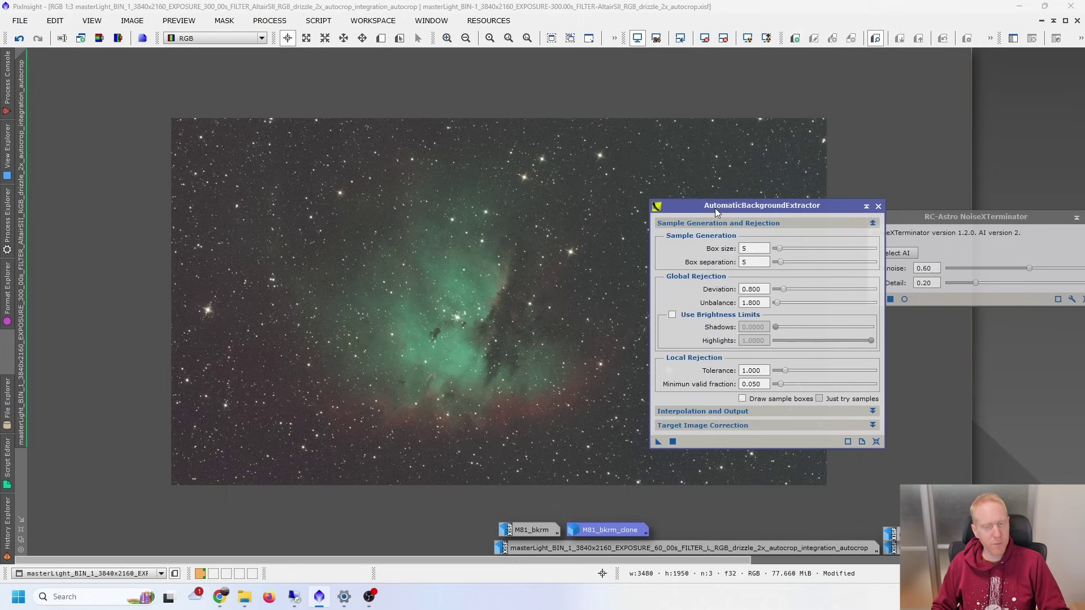
pyautogui.moveTo(695, 211); pyautogui.dragTo(844, 136)
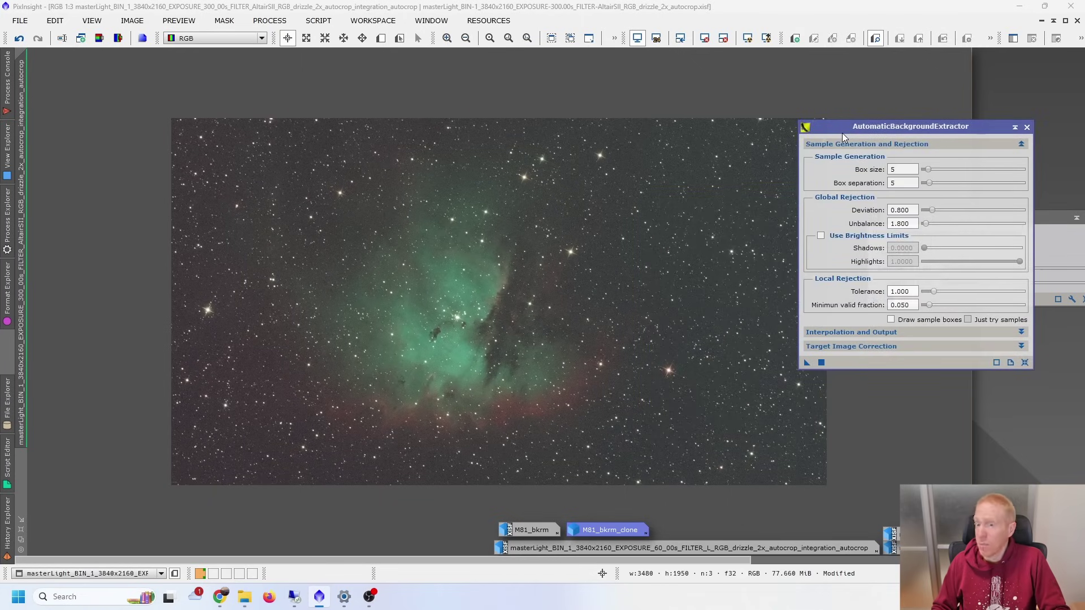
pyautogui.click(927, 346)
pyautogui.click(927, 361)
pyautogui.click(924, 376)
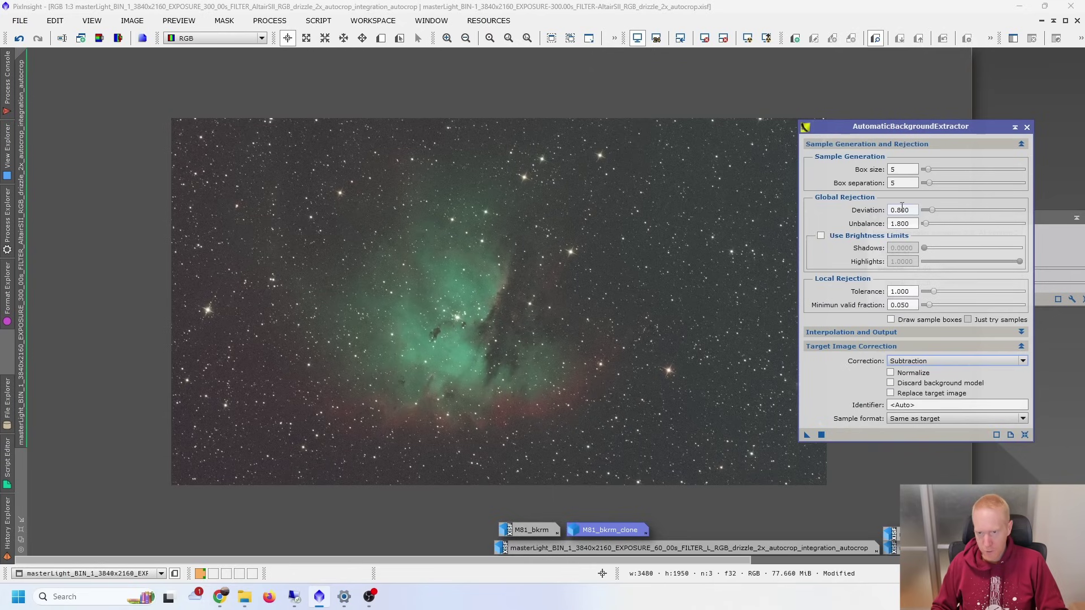
pyautogui.click(911, 334)
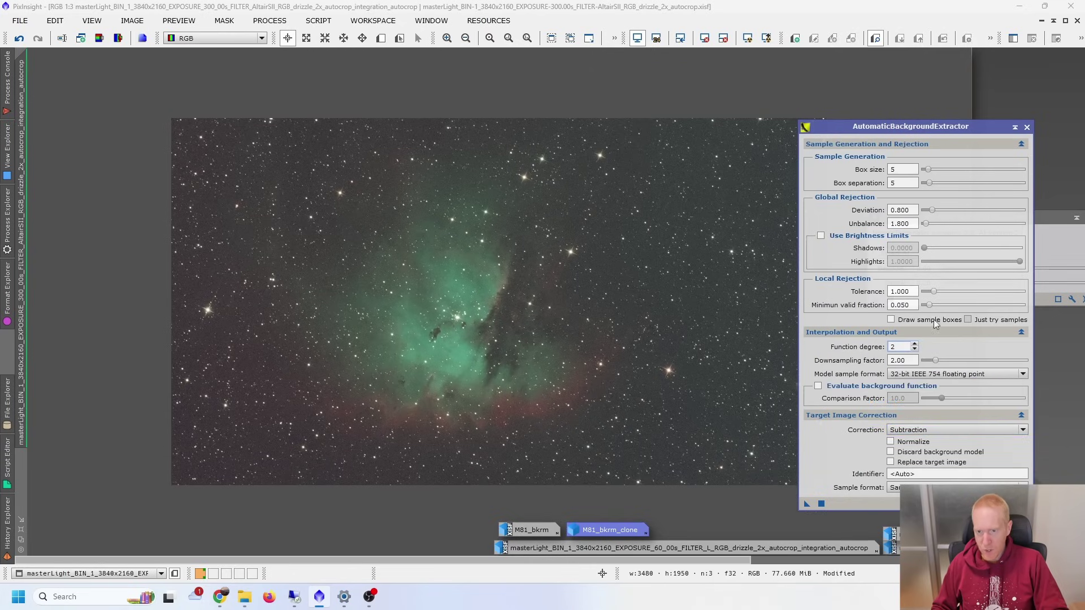
pyautogui.click(807, 503)
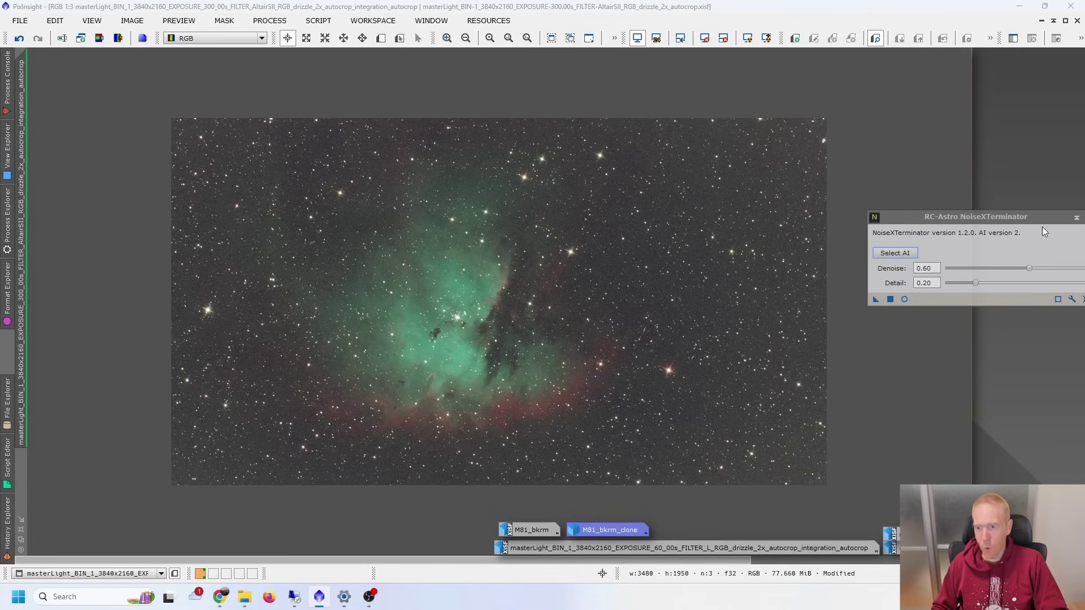
# Step: Close the NoiseXTerminator window, then restore the maximized nebula image to a normal window and rename it pacman_bkrm
pyautogui.moveTo(1043, 220); pyautogui.dragTo(888, 255)
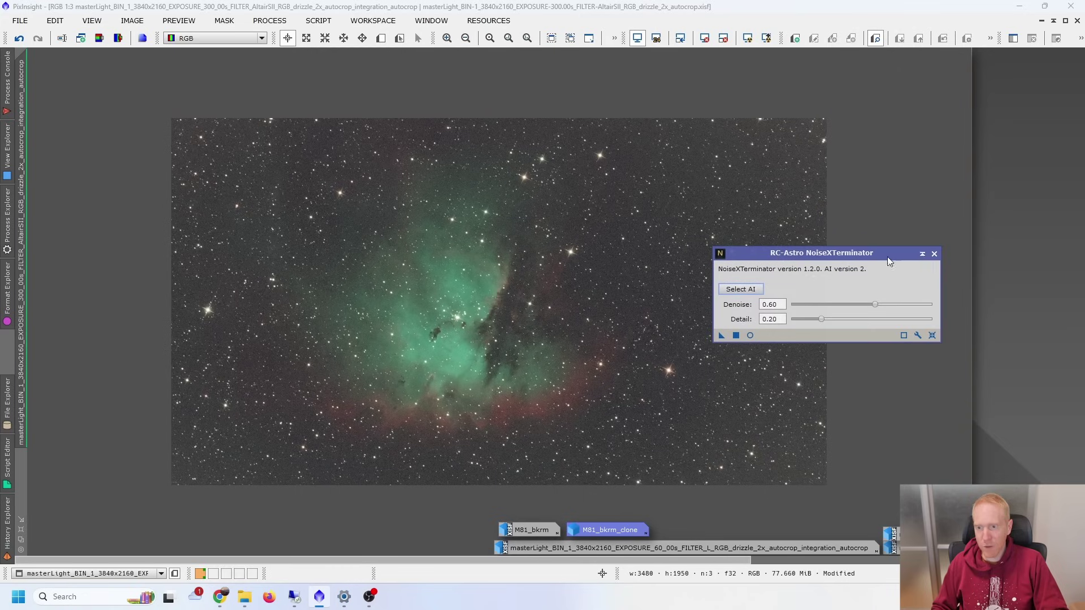
pyautogui.click(934, 253)
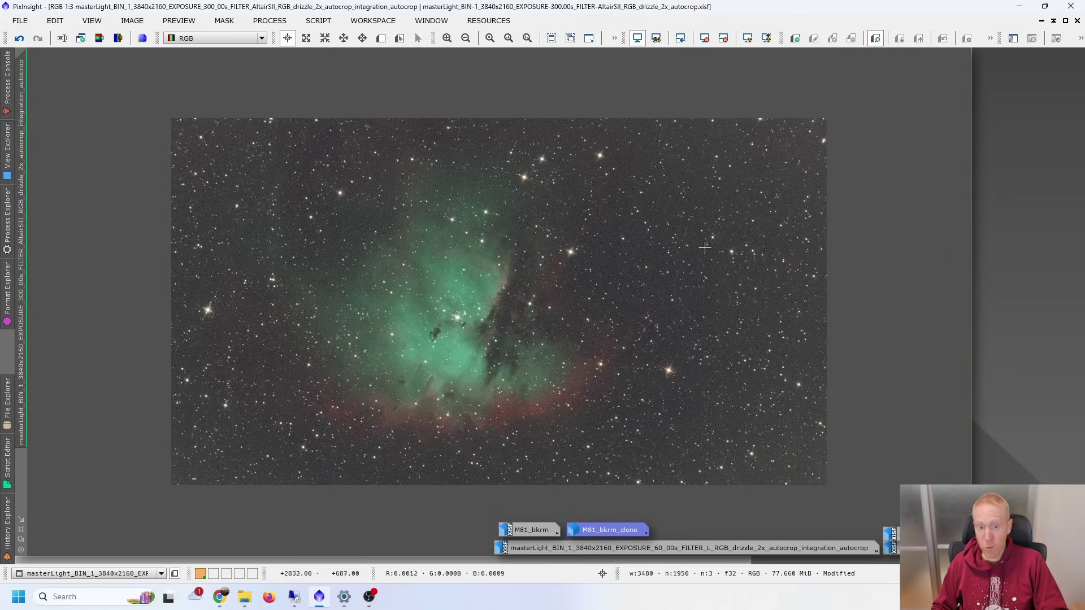
pyautogui.click(1066, 21)
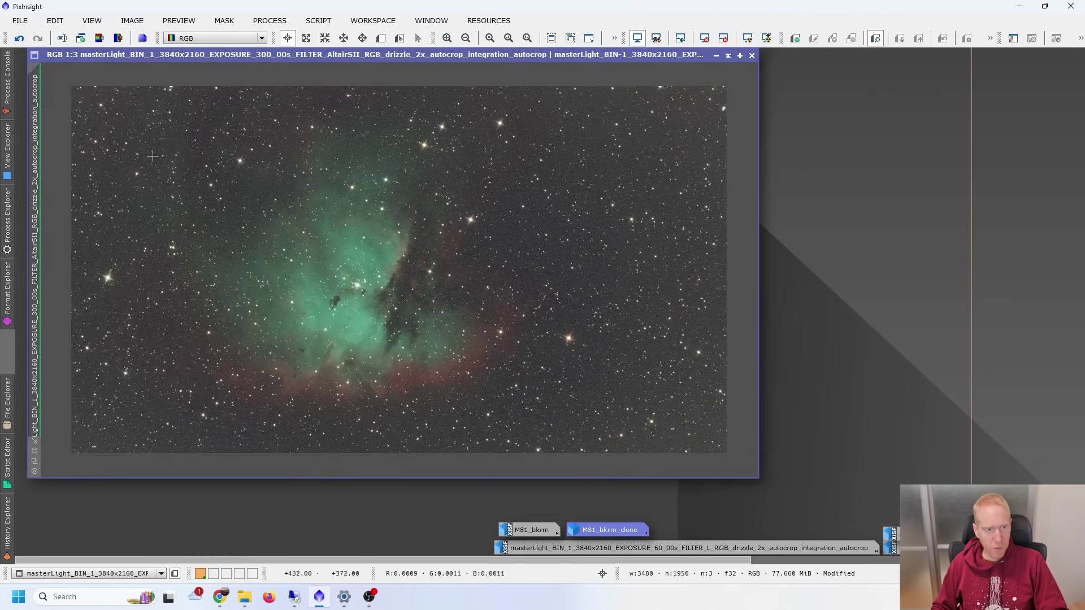
pyautogui.doubleClick(35, 100)
pyautogui.write('pac')
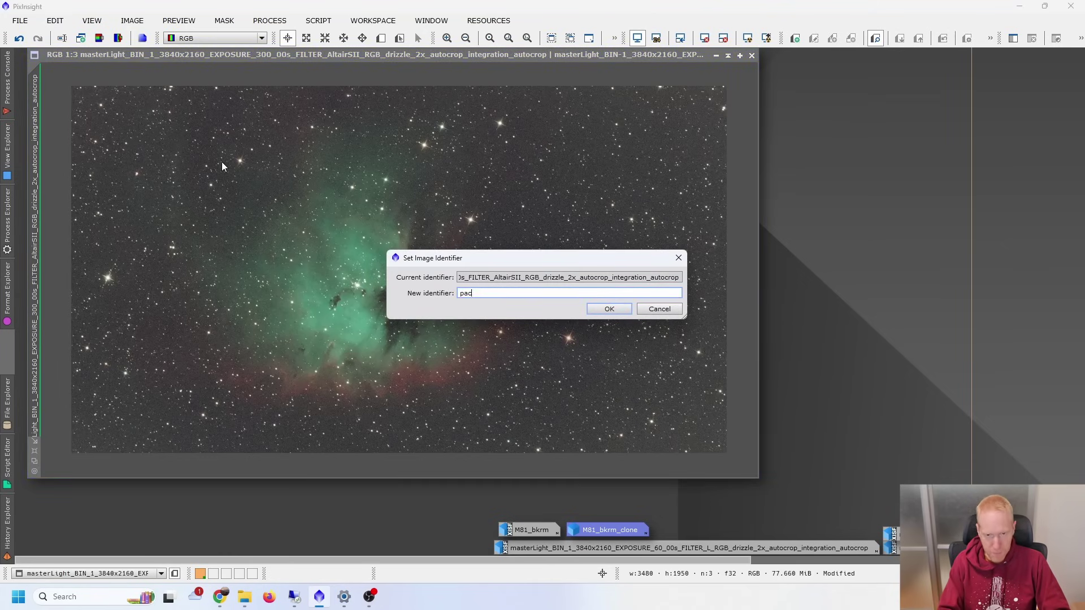
pyautogui.write('man_bkrm')
pyautogui.press('Return')
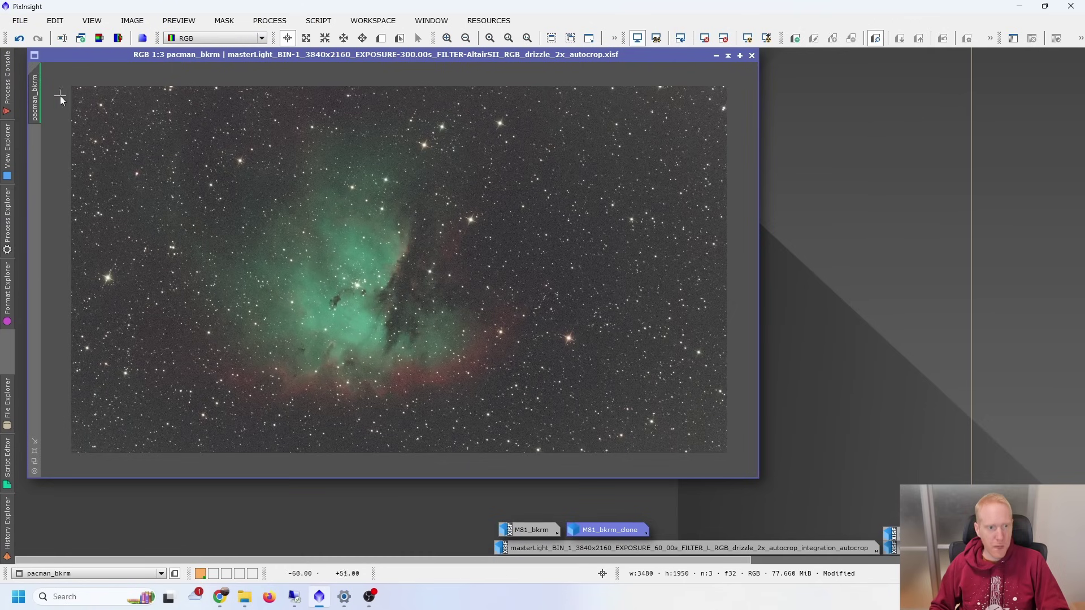
# Step: Duplicate pacman_bkrm and run NoiseXTerminator on the clone with denoise 0.60 and detail 0.20
pyautogui.moveTo(35, 94); pyautogui.dragTo(875, 89)
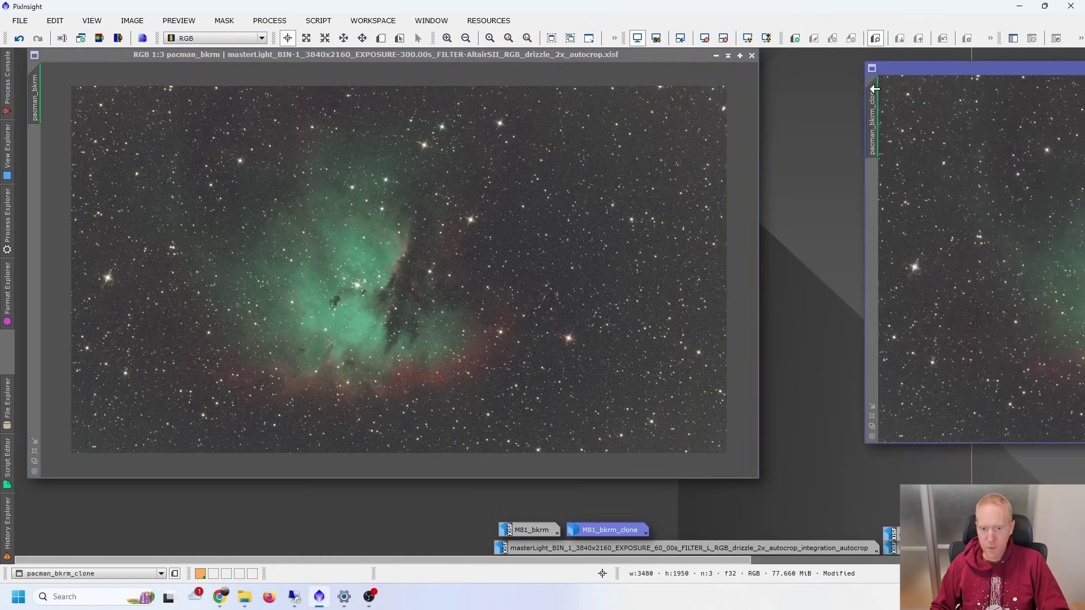
pyautogui.moveTo(978, 66); pyautogui.dragTo(453, 133)
pyautogui.click(8, 225)
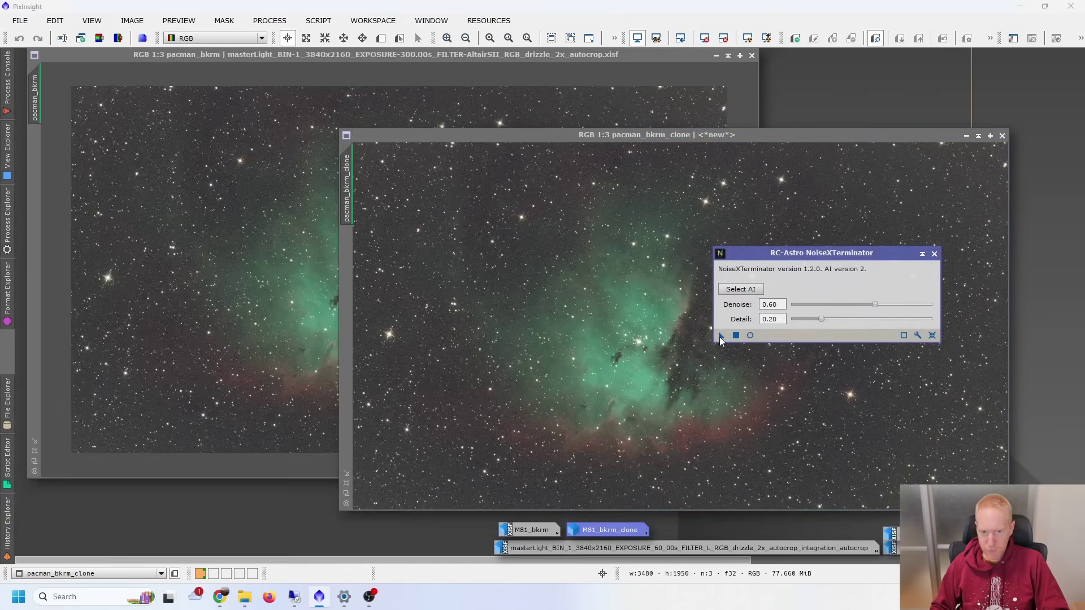
pyautogui.moveTo(722, 336)
pyautogui.mouseDown()
pyautogui.moveTo(416, 278)
pyautogui.moveTo(595, 179)
pyautogui.mouseUp()
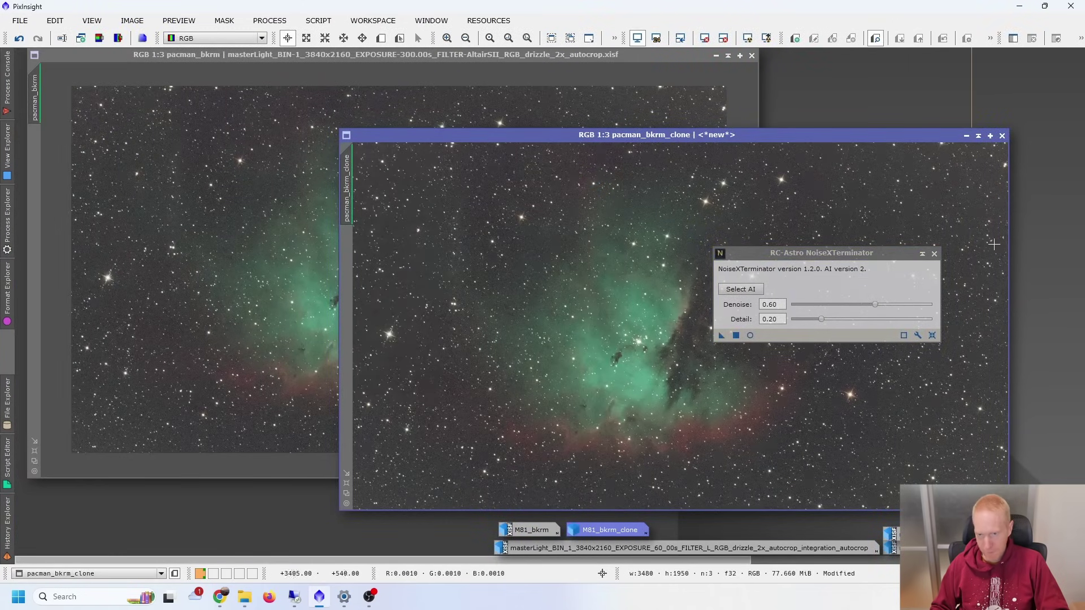
pyautogui.click(934, 253)
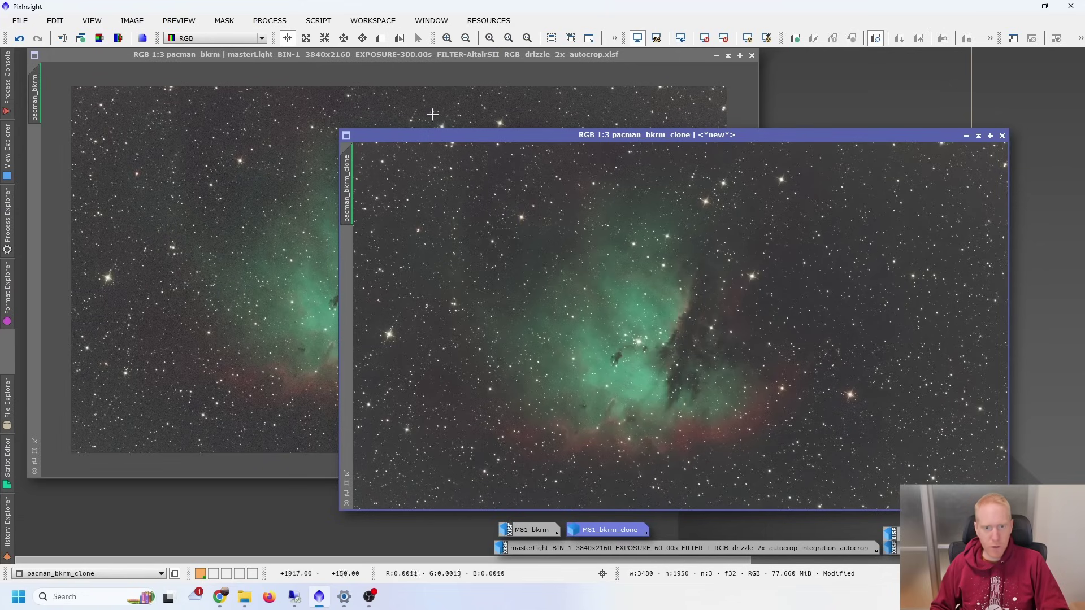
# Step: Run the GraXpertDenoise script on pacman_bkrm with strength 0.810 and batch size 3
pyautogui.click(340, 92)
pyautogui.click(782, 139)
pyautogui.hotkey('ctrl', 'Tab')
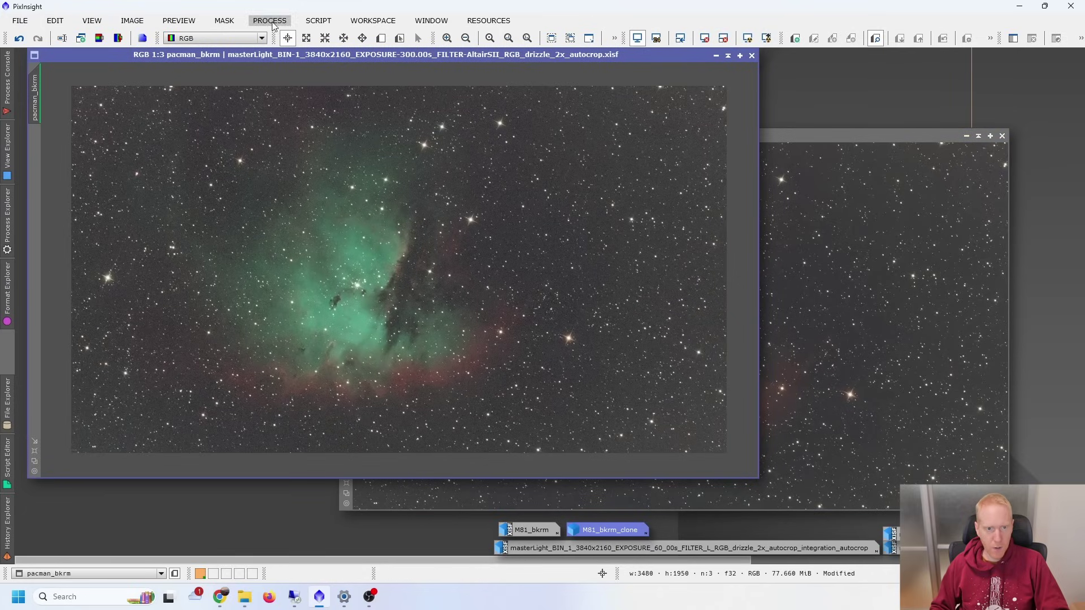
pyautogui.click(318, 21)
pyautogui.moveTo(391, 194)
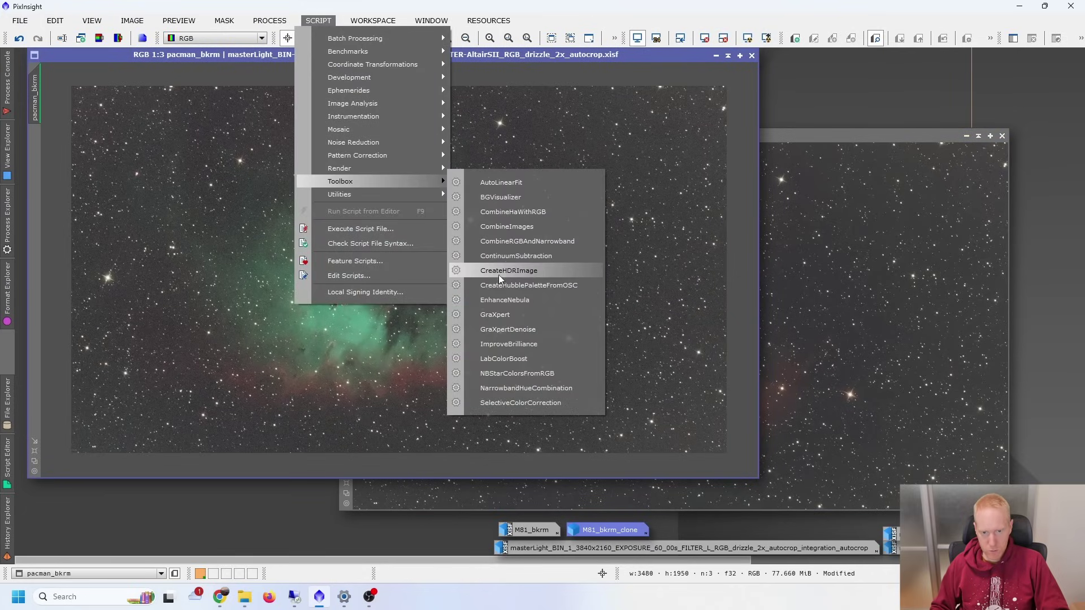
pyautogui.click(480, 326)
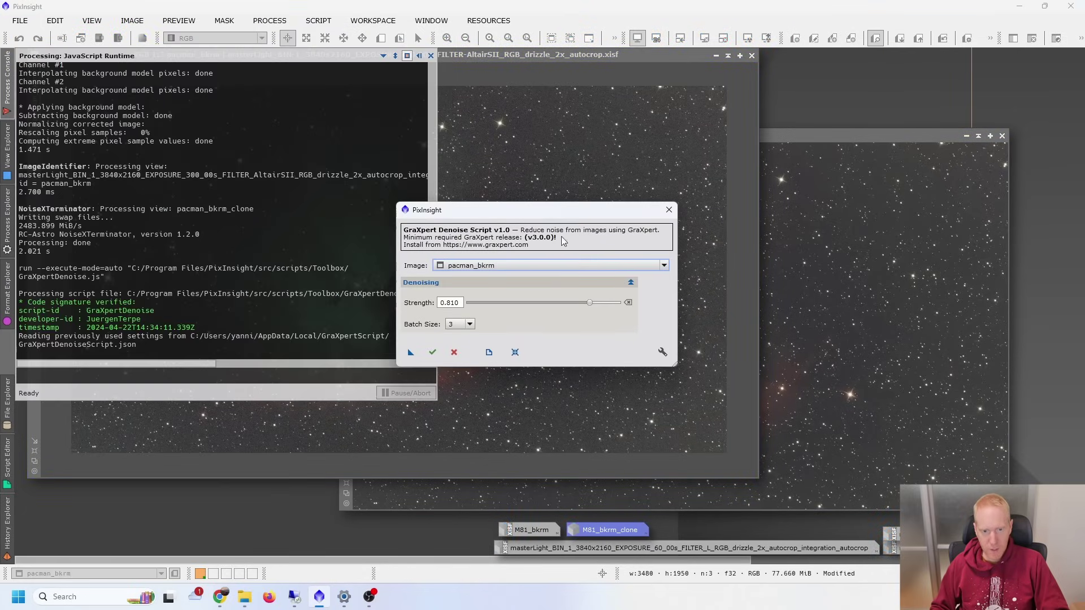
pyautogui.click(432, 352)
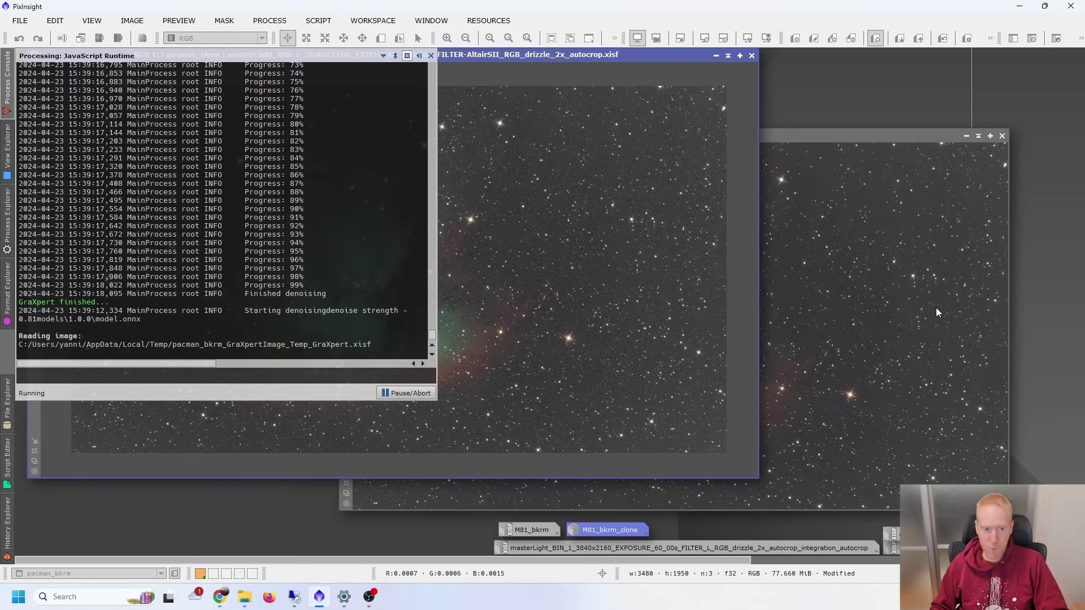
# Step: Place pacman_bkrm and its clone side by side at 1:1, undoing and redoing the GraXpert denoise to compare before and after
pyautogui.click(815, 135)
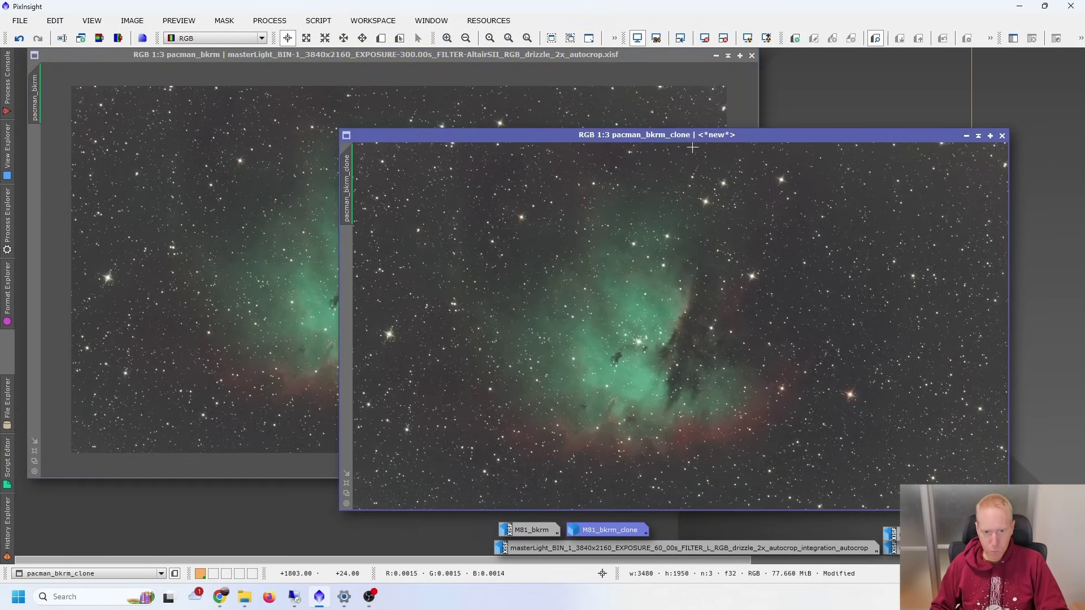
pyautogui.click(419, 55)
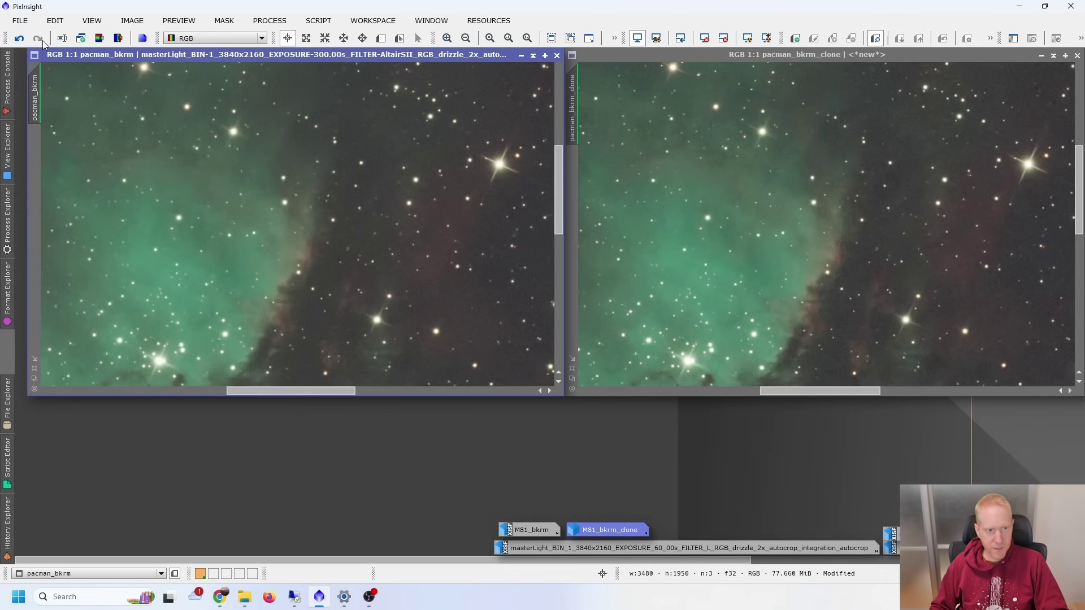
pyautogui.click(18, 38)
pyautogui.click(36, 38)
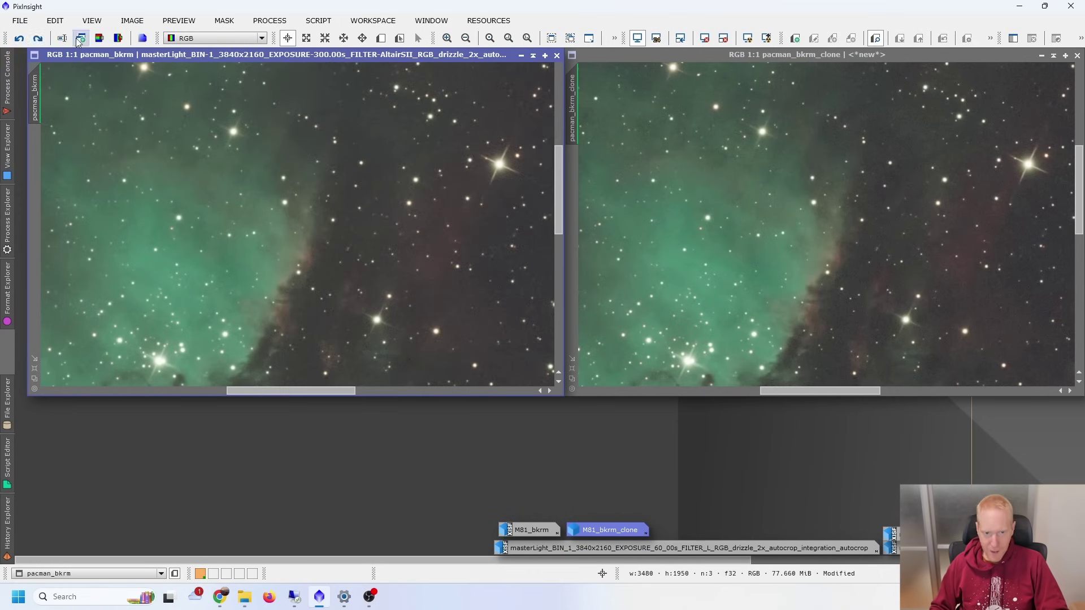
pyautogui.click(21, 40)
pyautogui.click(38, 40)
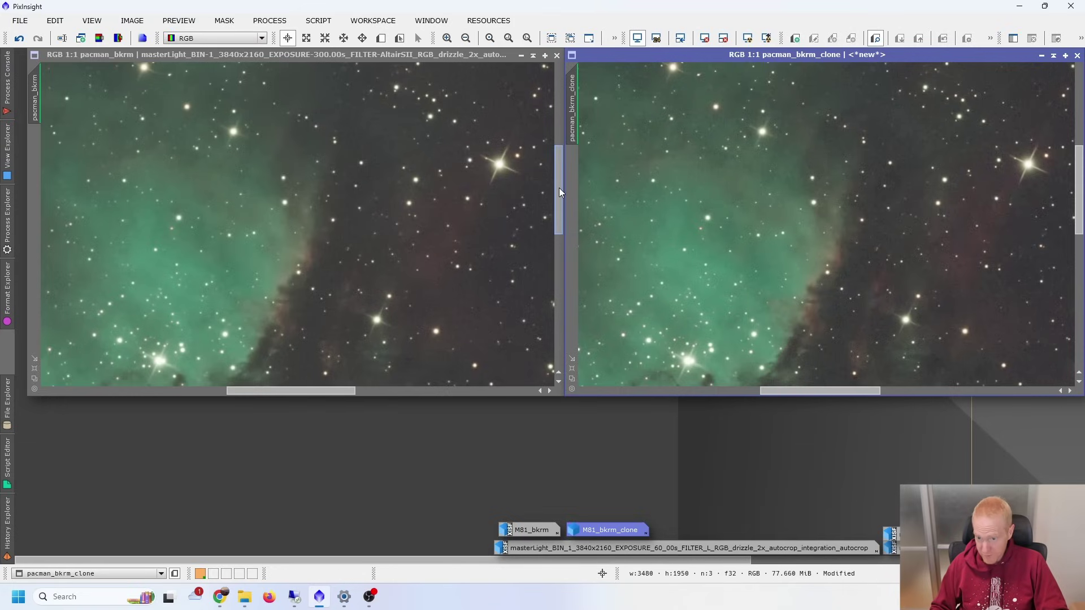
# Step: Compare both denoised Pacman images across the red lower edge and dark globules at 1:1, ending with a full overview
pyautogui.moveTo(560, 193); pyautogui.dragTo(560, 290)
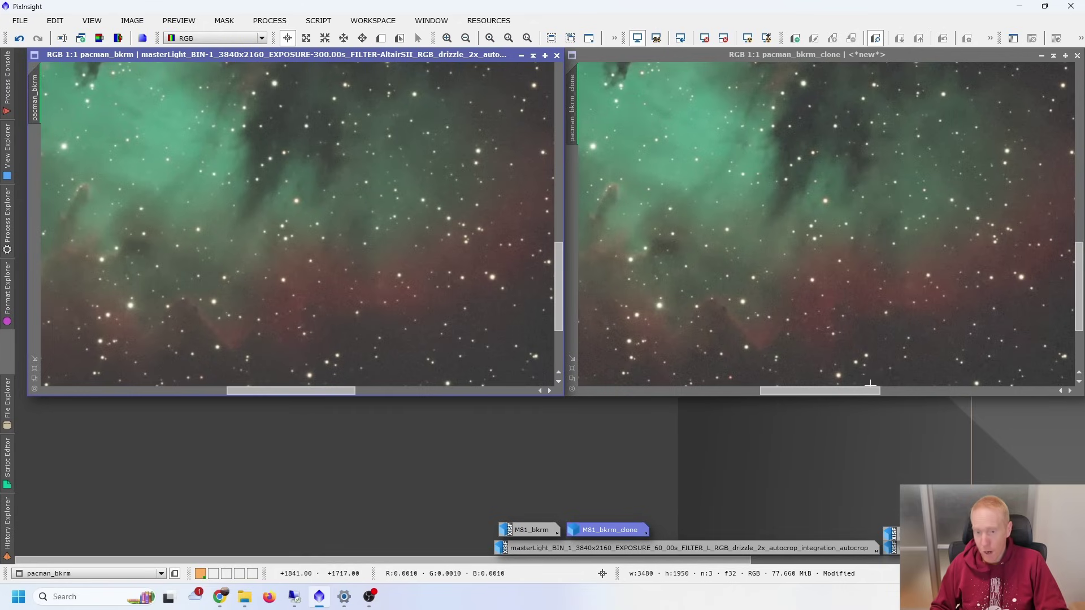
pyautogui.moveTo(864, 391); pyautogui.dragTo(776, 392)
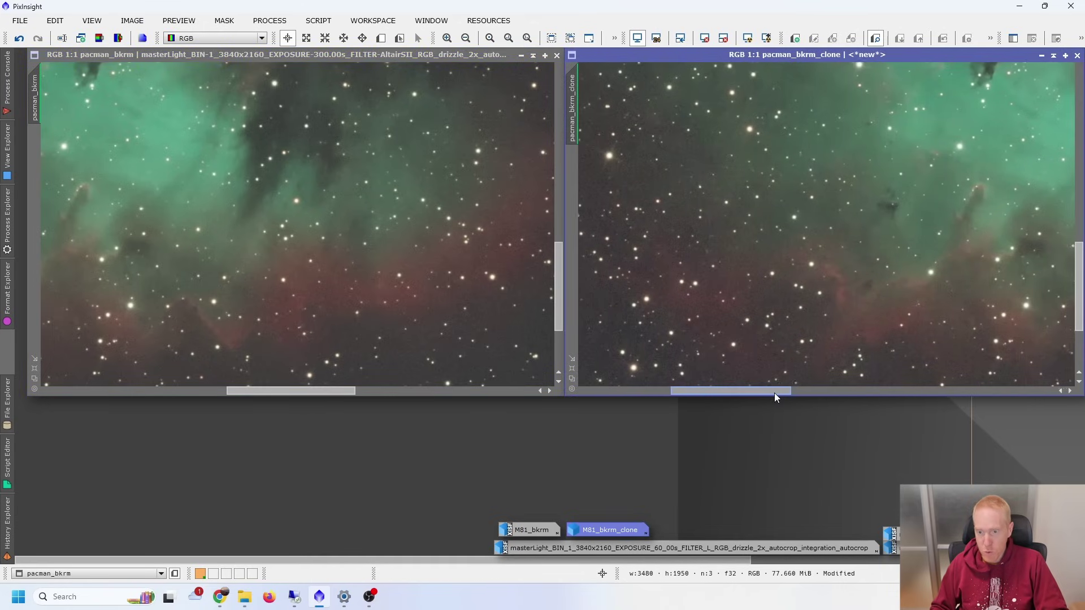
pyautogui.moveTo(572, 108); pyautogui.dragTo(411, 234)
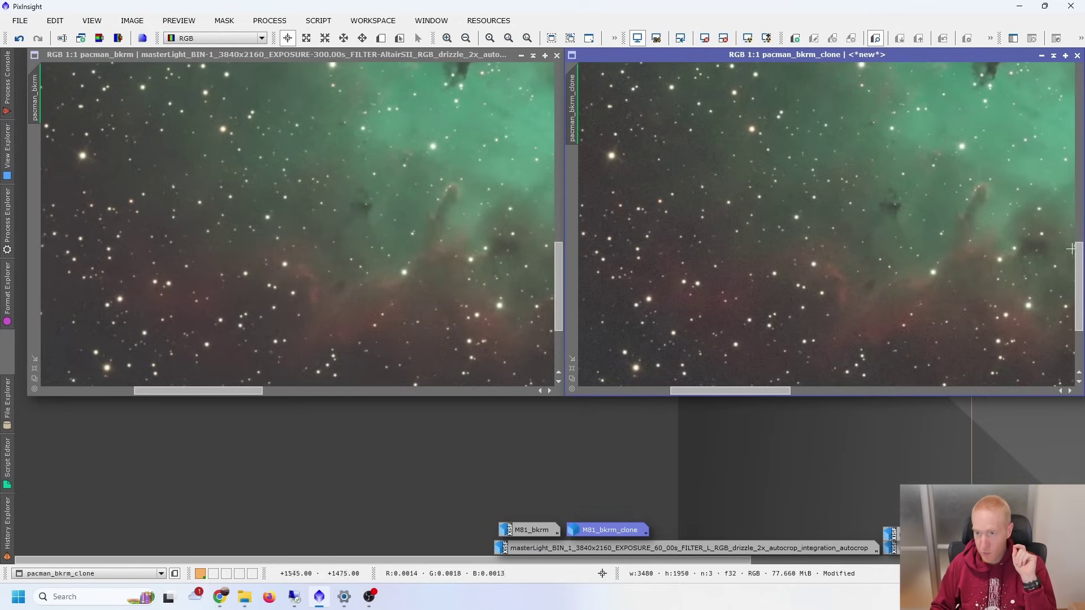
pyautogui.moveTo(1080, 274); pyautogui.dragTo(1080, 240)
pyautogui.click(455, 181)
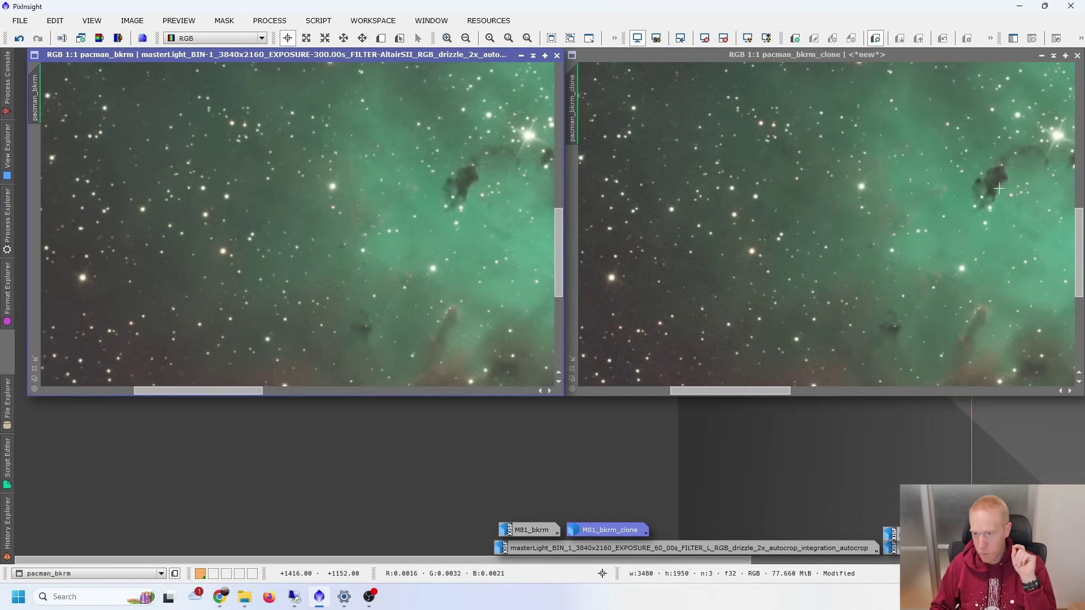
pyautogui.scroll(-3, 308, 238)
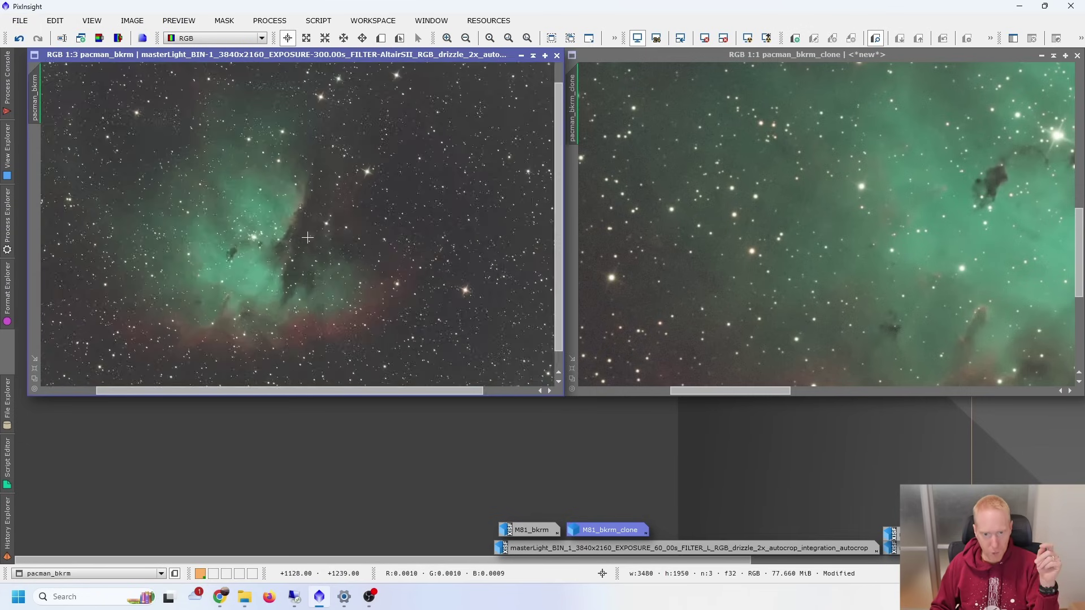
pyautogui.click(823, 230)
pyautogui.scroll(-3, 823, 229)
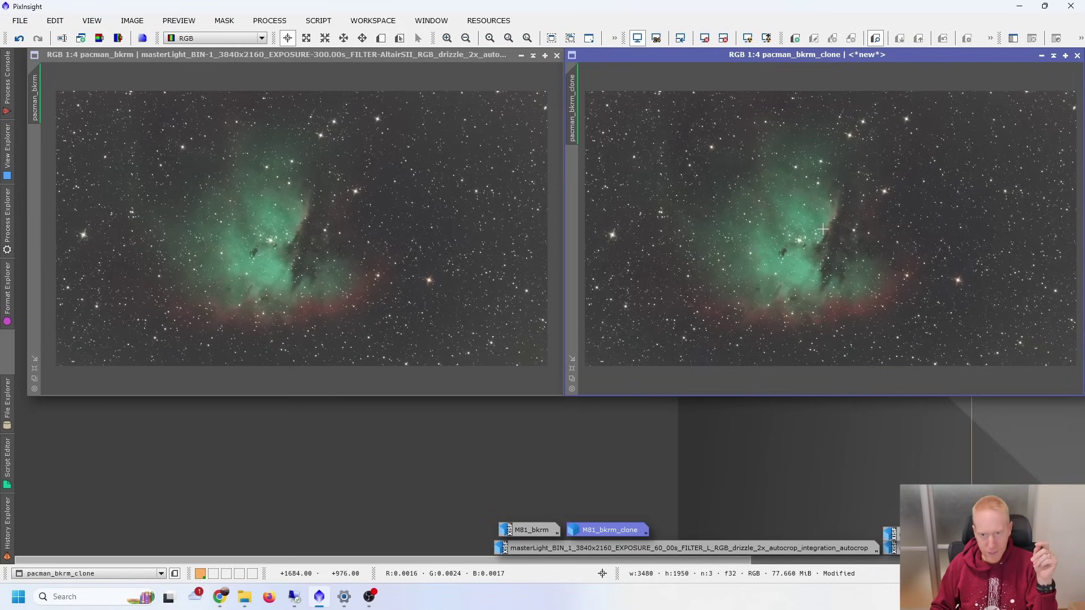